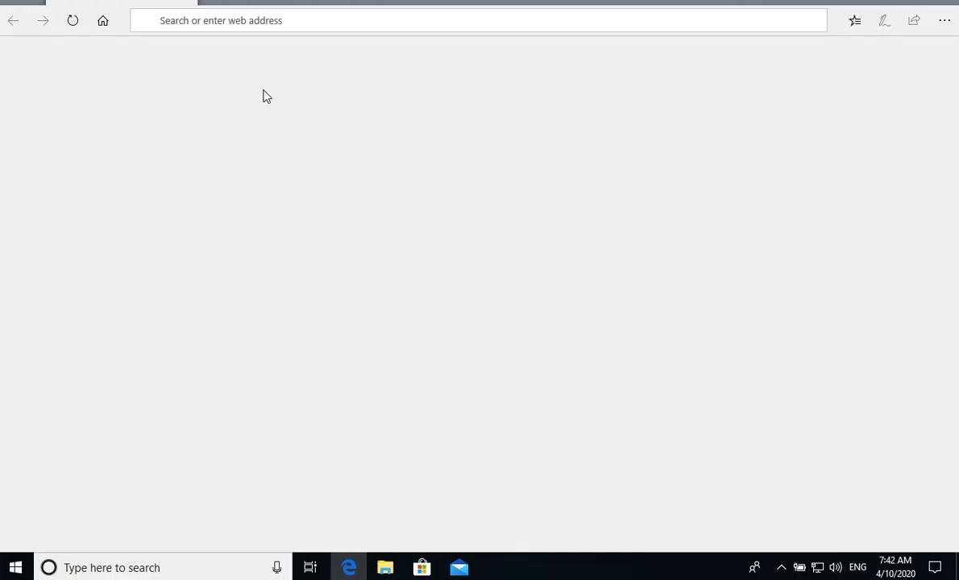
- Search the web for "autodock tools" and open the ADT / AutoDockTools page at its download instructions
click(204, 21)
text(autodock tools)
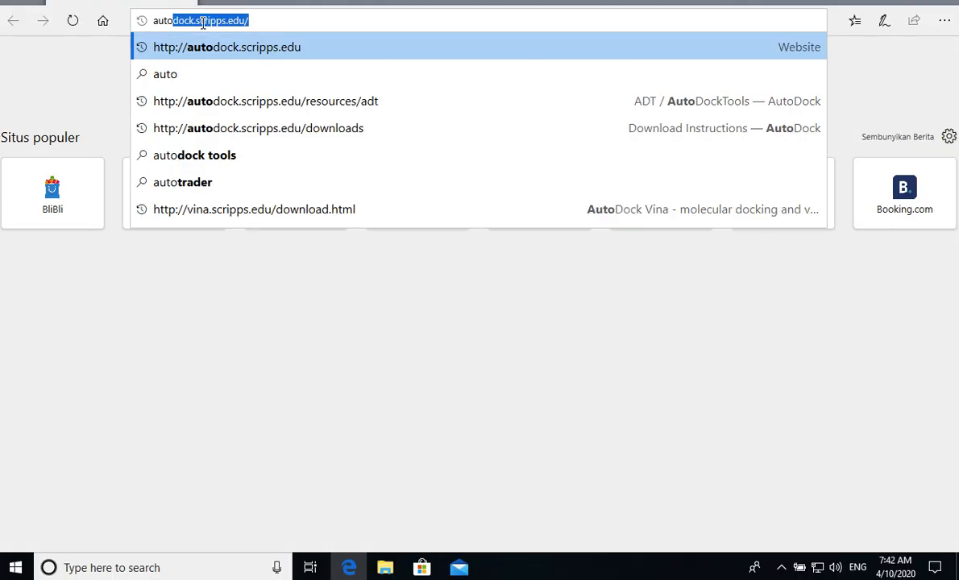
key(Return)
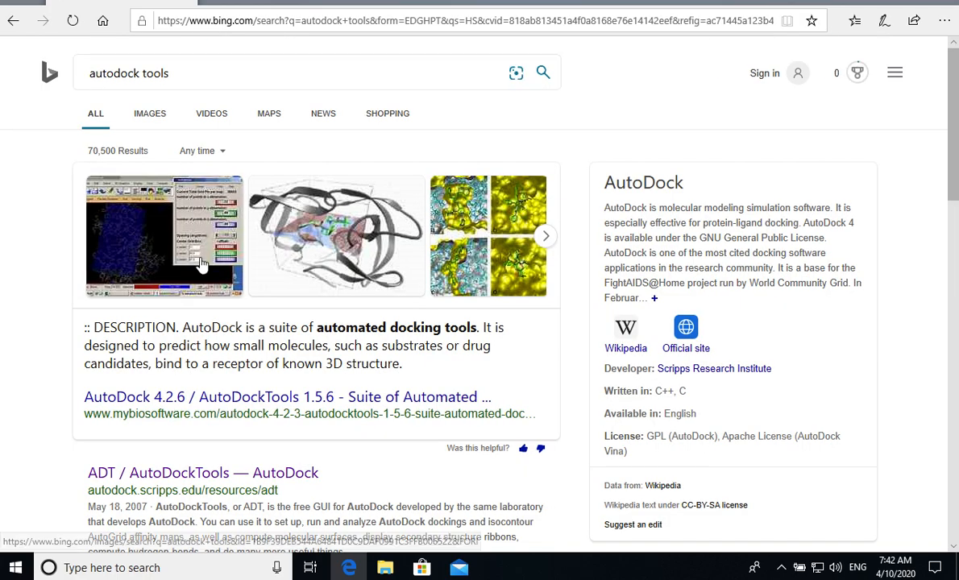
scroll(199, 262, down, 2)
click(162, 355)
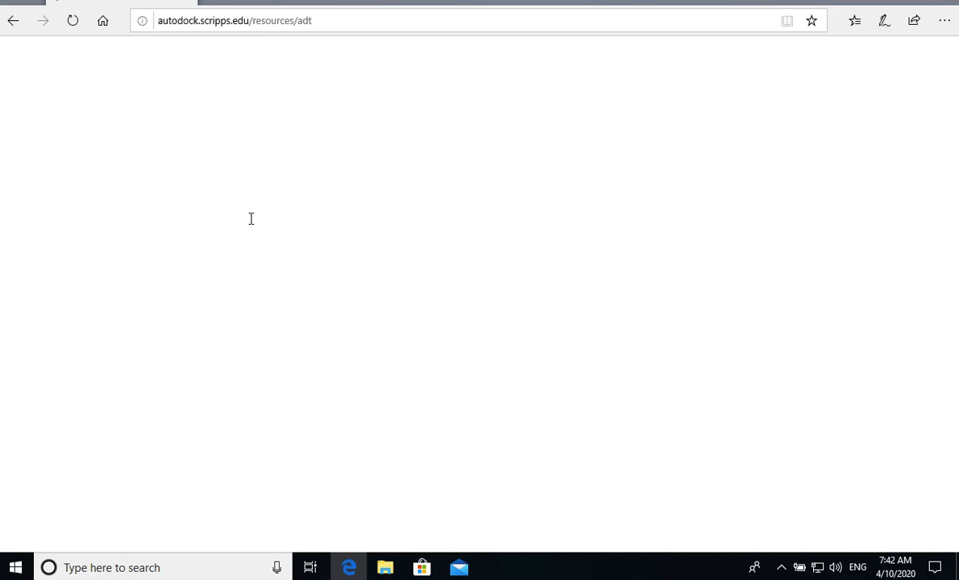
scroll(299, 256, down, 2)
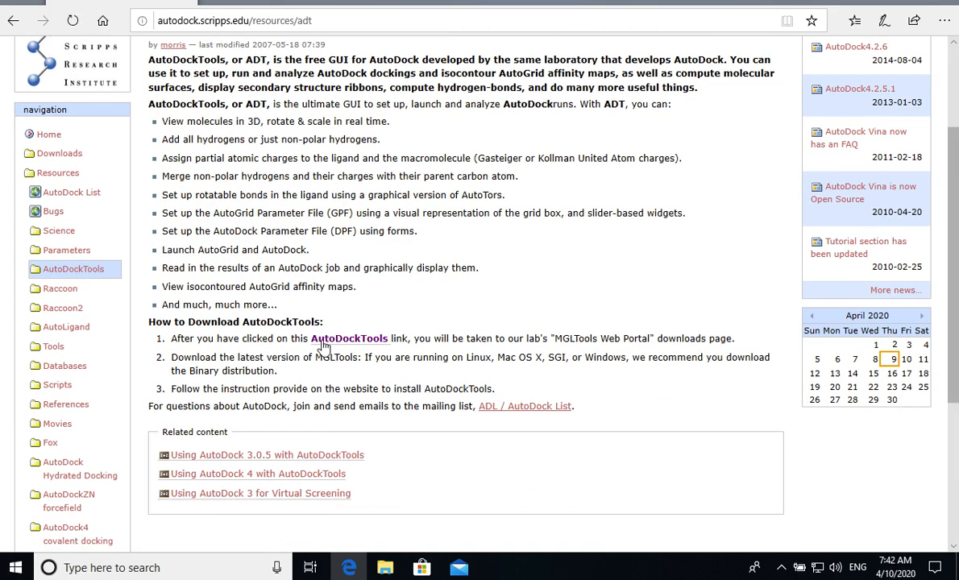
- View the MGLTools downloads page through the AutoDockTools link and close it to return to the AutoDockTools page
key(super)
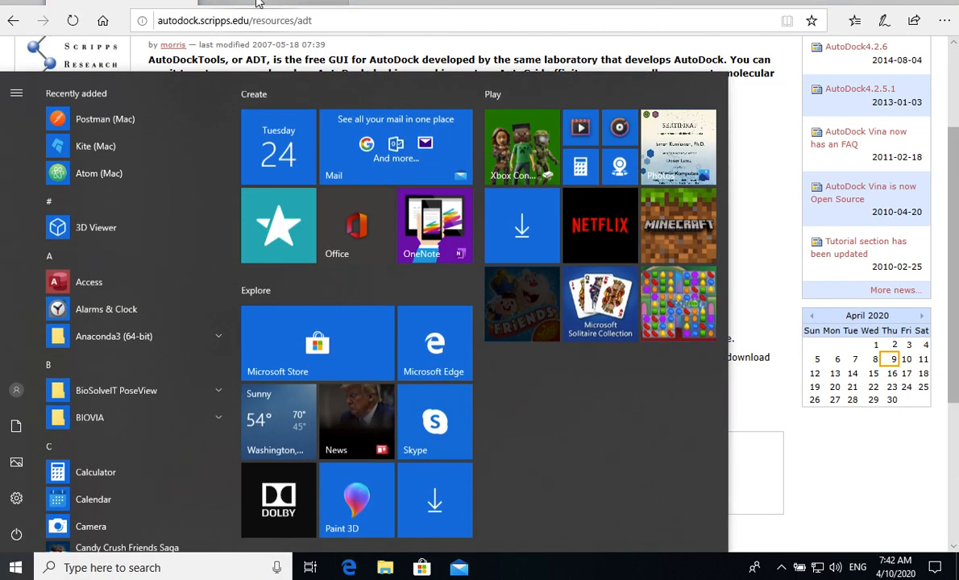
click(258, 3)
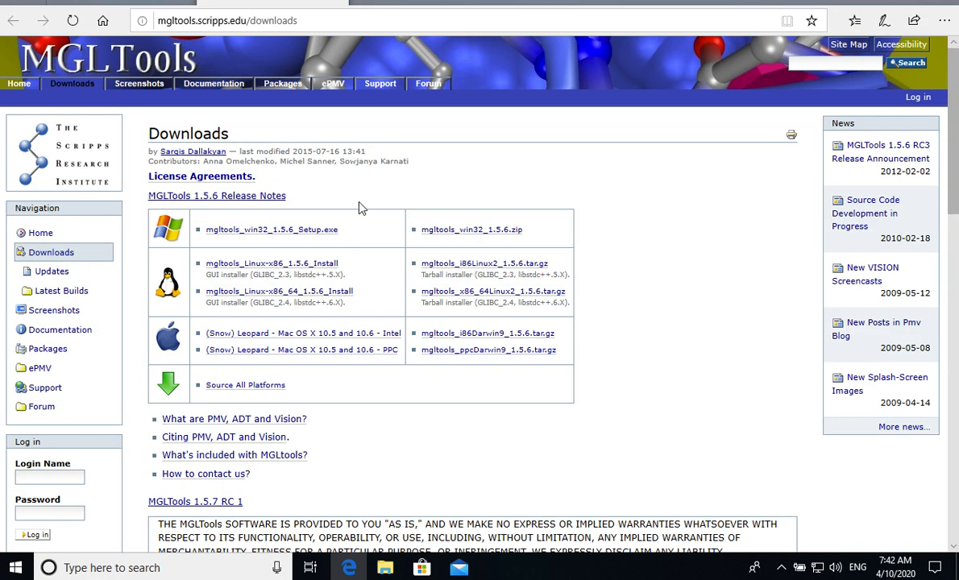
click(337, 3)
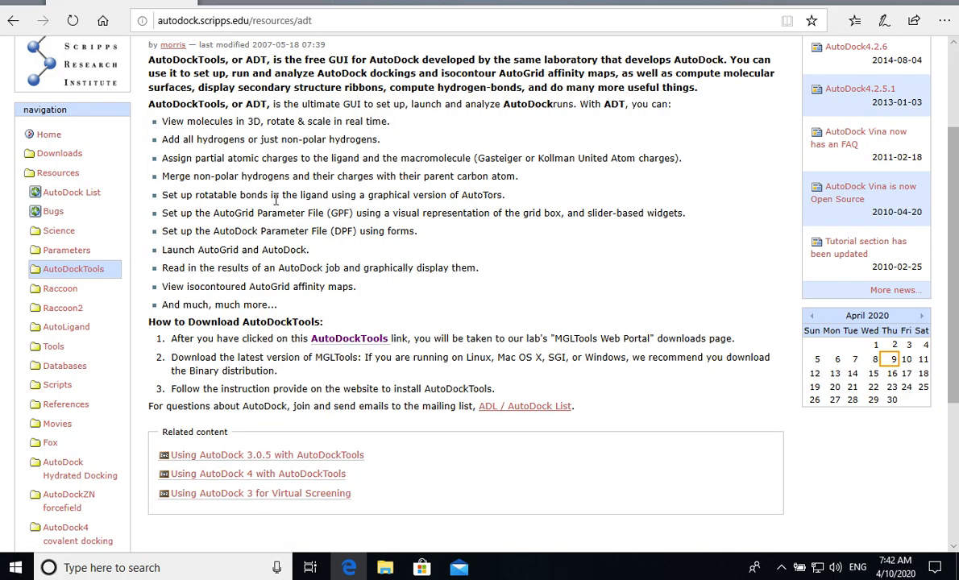
- Go to the AutoDock site's Downloads page and open the AutoDock Vina download page from there
scroll(72, 266, down, 1)
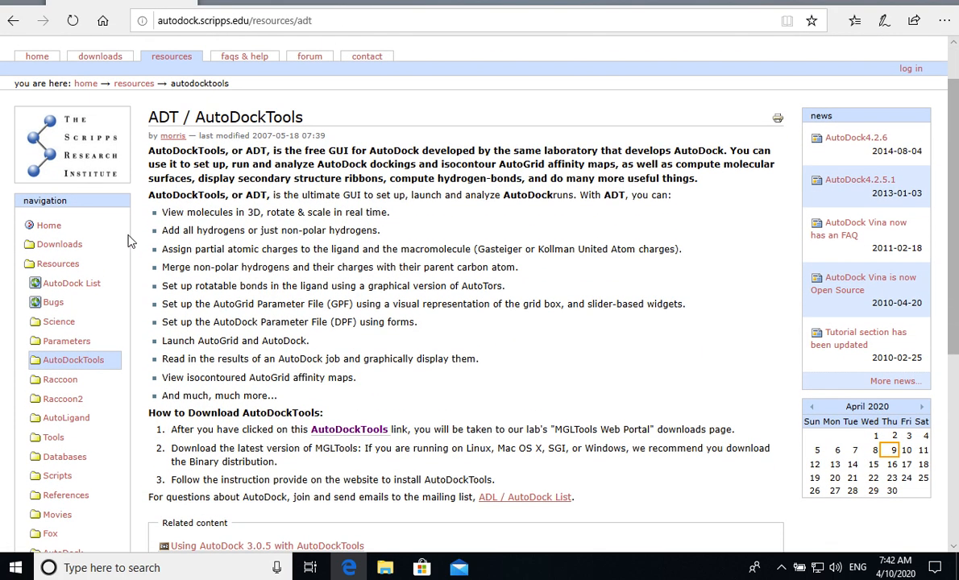
click(64, 246)
scroll(355, 246, down, 1)
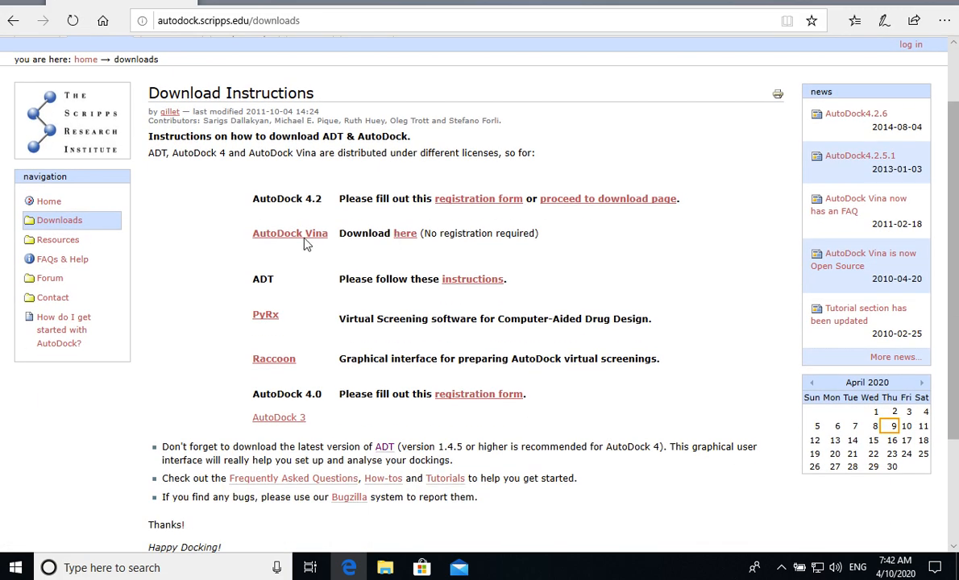
click(399, 235)
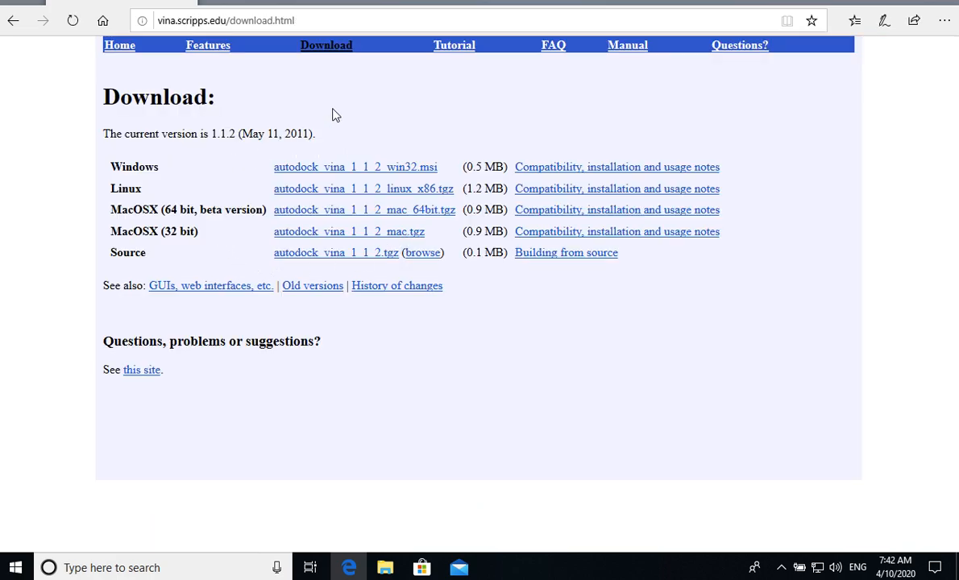
- Search the web for "pymol" in a new tab and open the official pymol.org site
click(245, 20)
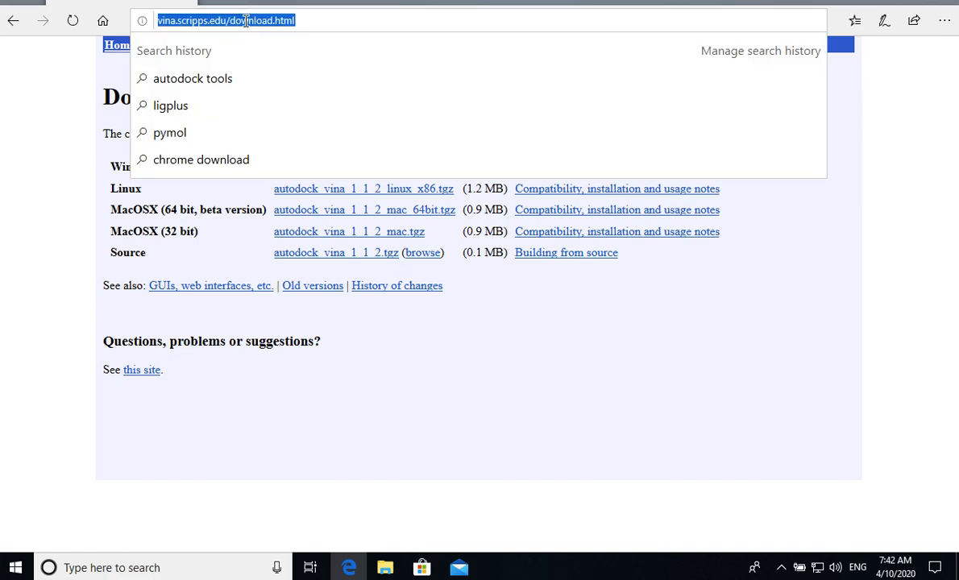
key(Return)
click(246, 29)
text(pymol)
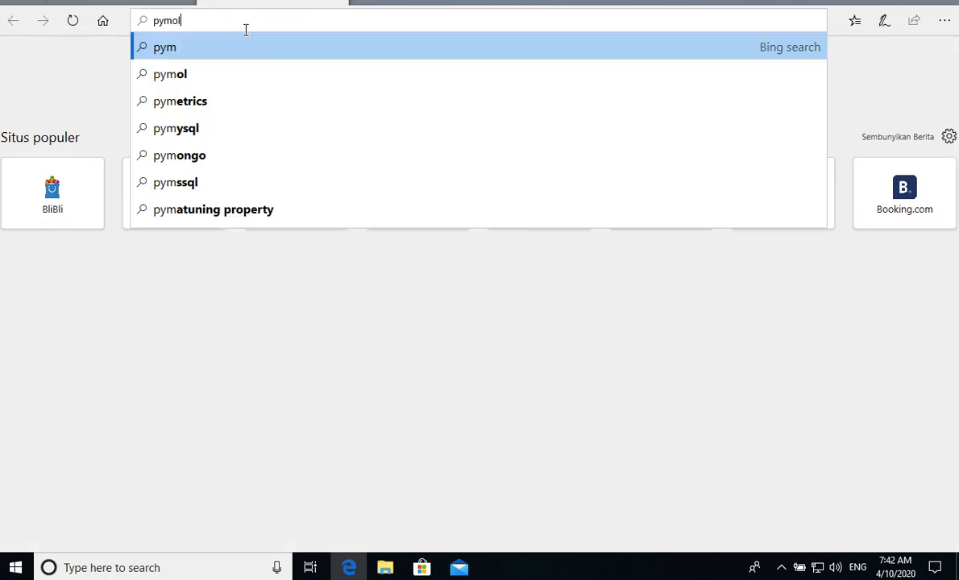
key(Return)
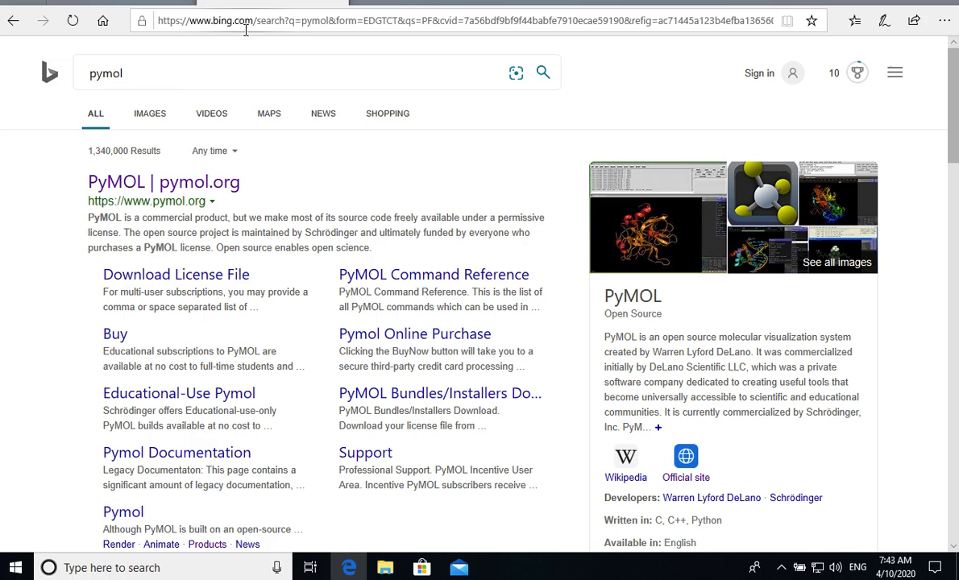
click(239, 187)
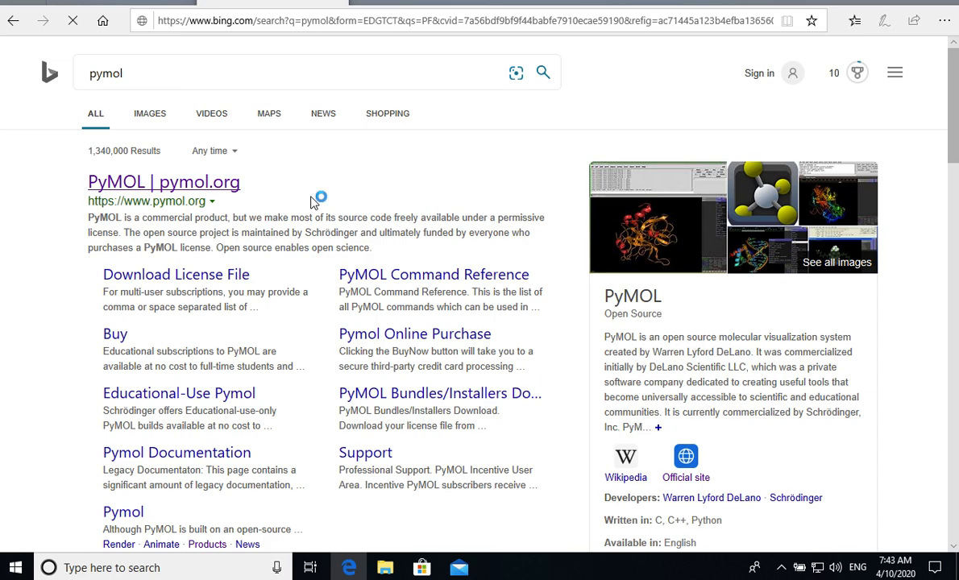
- Examine the Download PyMOL 2.3 section, including the Windows, macOS and Linux installers and the licence options
scroll(416, 262, down, 2)
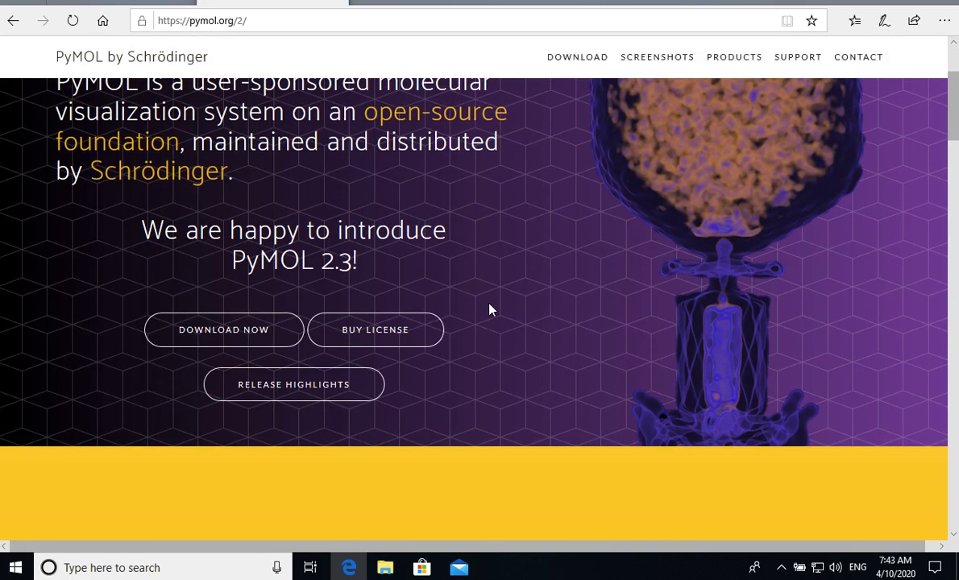
scroll(490, 308, down, 1)
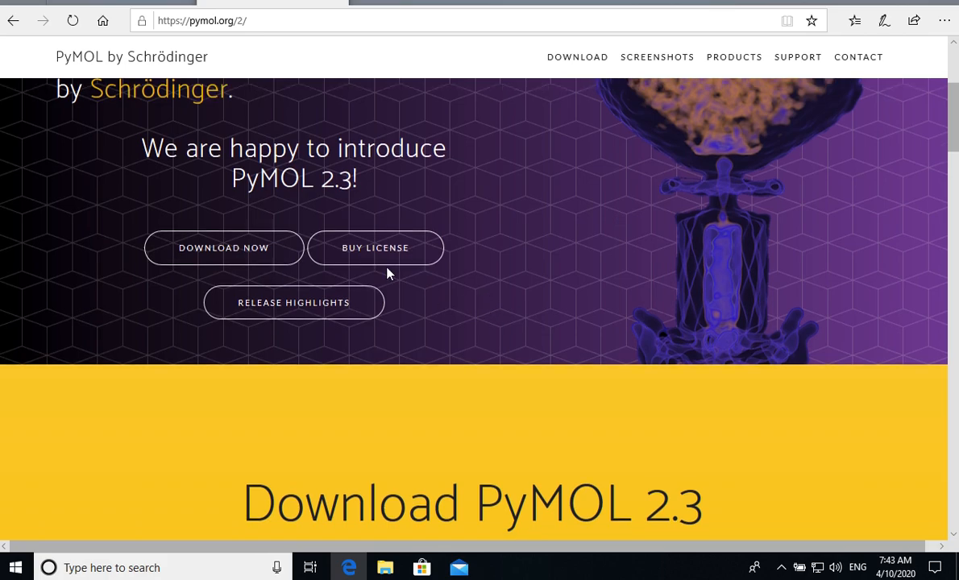
click(250, 256)
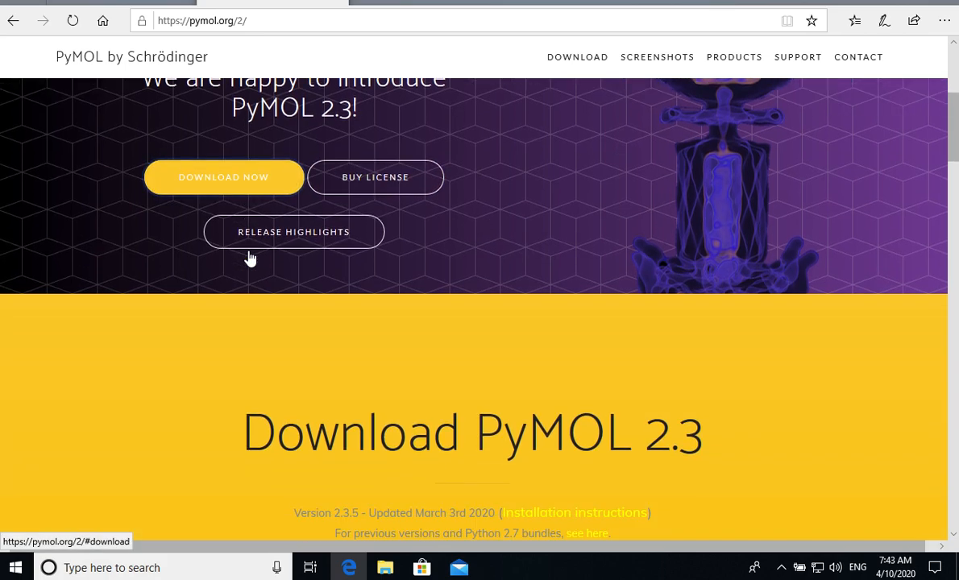
scroll(358, 290, down, 4)
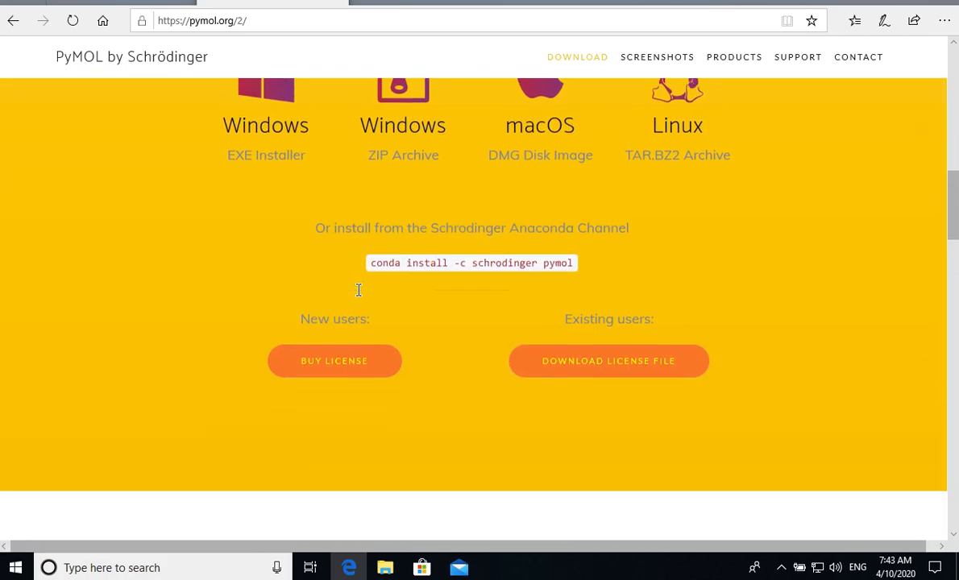
scroll(358, 291, down, 2)
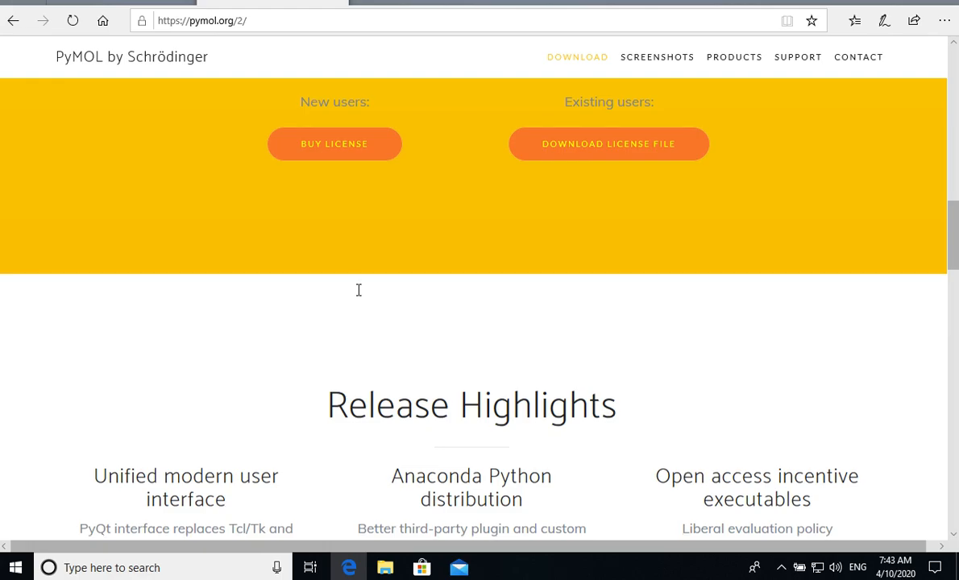
scroll(359, 290, down, 3)
scroll(359, 291, down, 3)
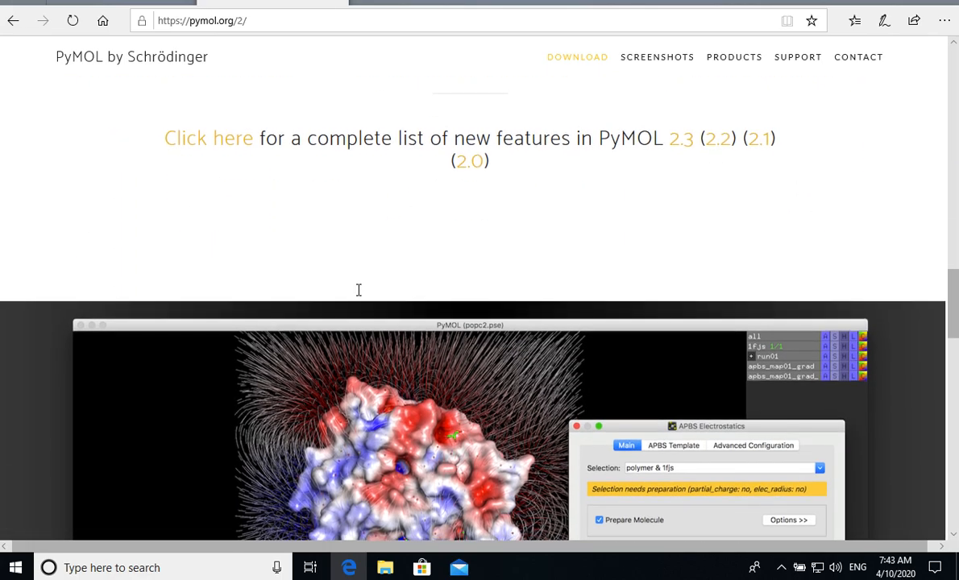
scroll(359, 290, down, 7)
scroll(359, 288, up, 20)
scroll(359, 288, down, 2)
scroll(359, 289, up, 2)
click(237, 273)
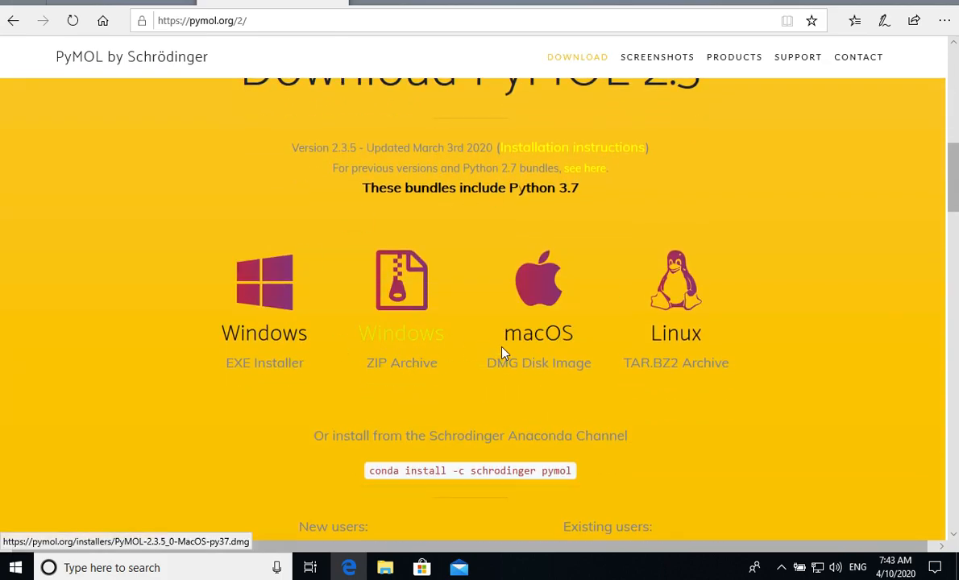
- Open the Student/Teacher registration form from PyMOL's licence purchase page, look it over and close the PyMOL tab
scroll(504, 354, up, 5)
scroll(506, 353, down, 2)
click(369, 323)
click(358, 325)
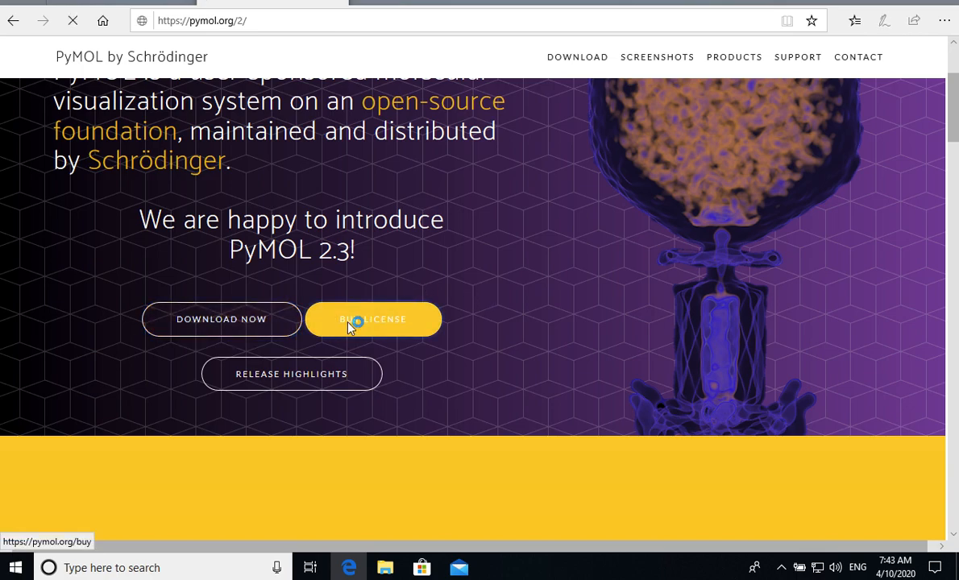
scroll(283, 364, down, 2)
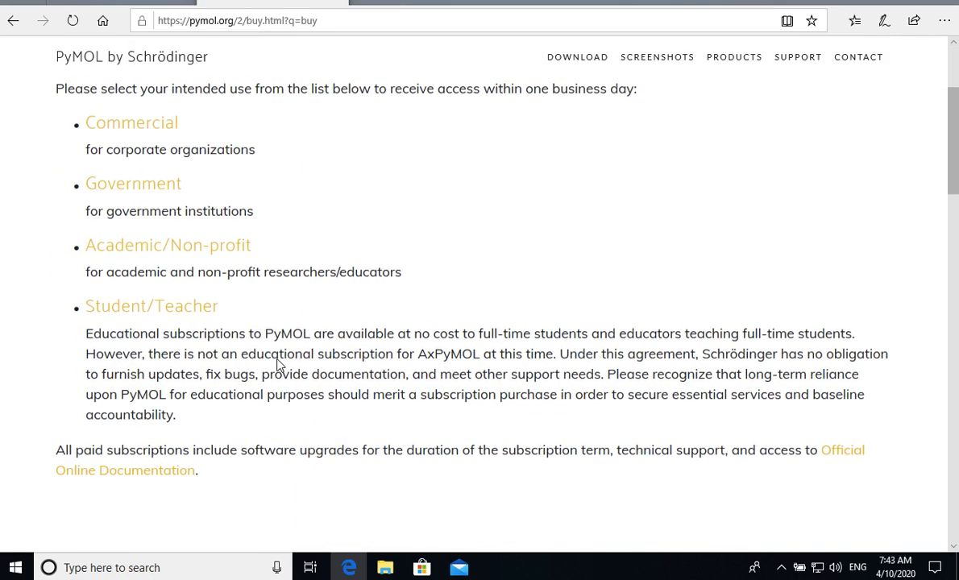
click(168, 316)
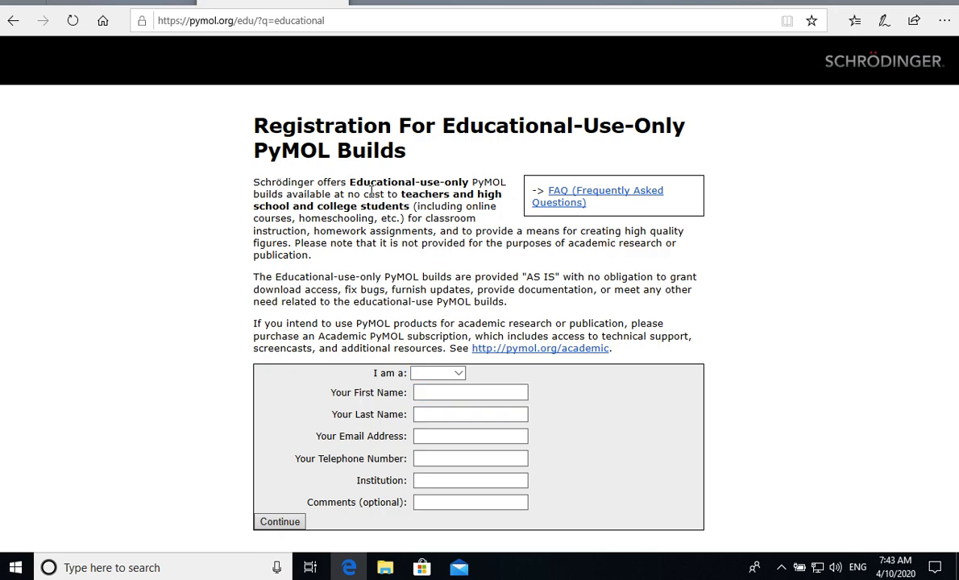
click(433, 417)
click(337, 2)
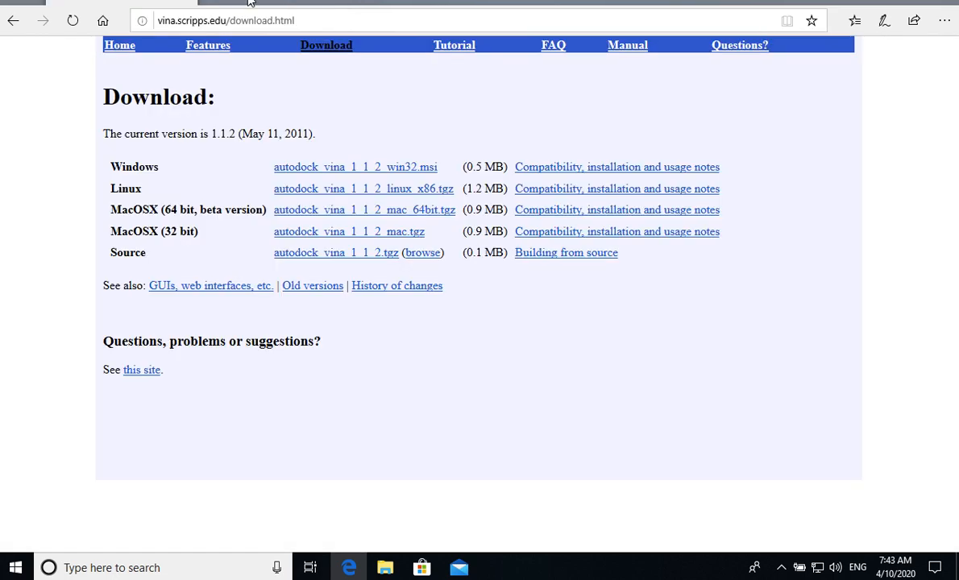
- Search the web for "ligplus" in a new tab and open the LigPlot+ Version 2.1 download page
click(213, 3)
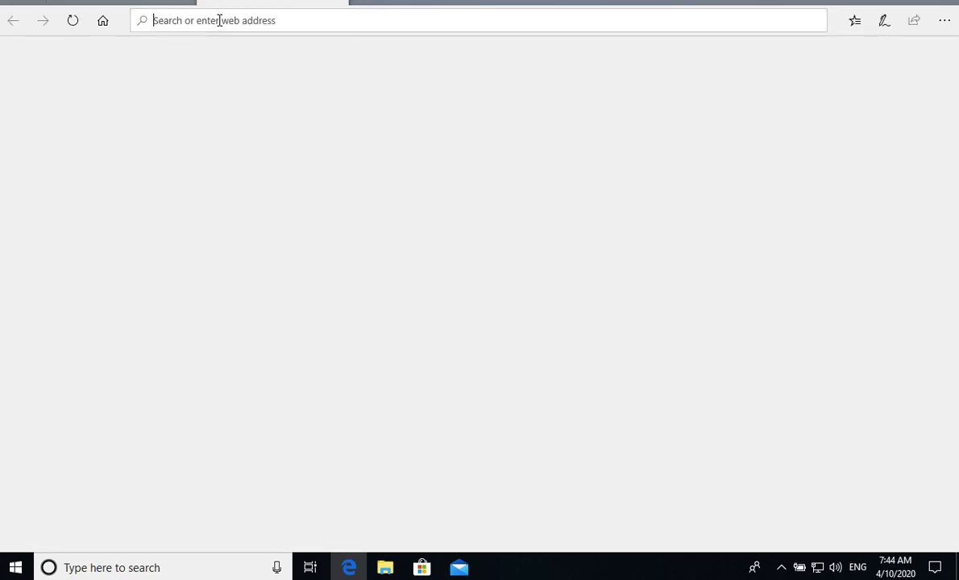
text(ligplus)
key(Return)
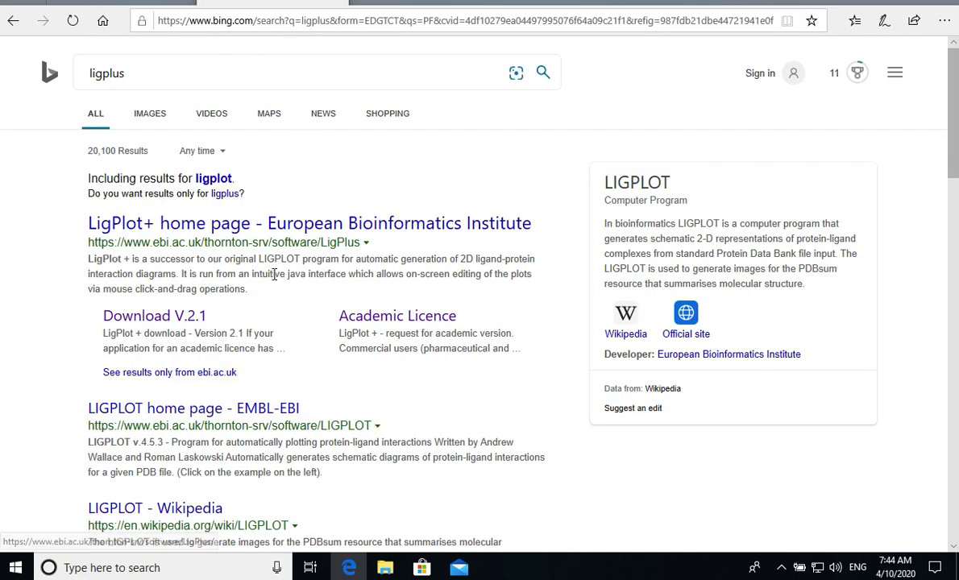
scroll(274, 272, down, 1)
click(185, 266)
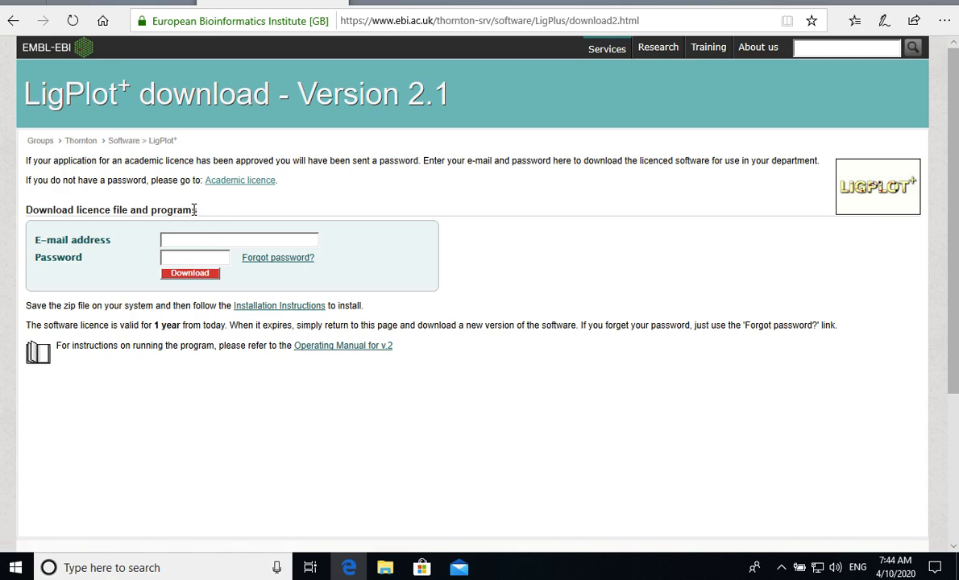
- Examine the LigPlot+ academic licence request form and its required details, and return to the download page
click(230, 182)
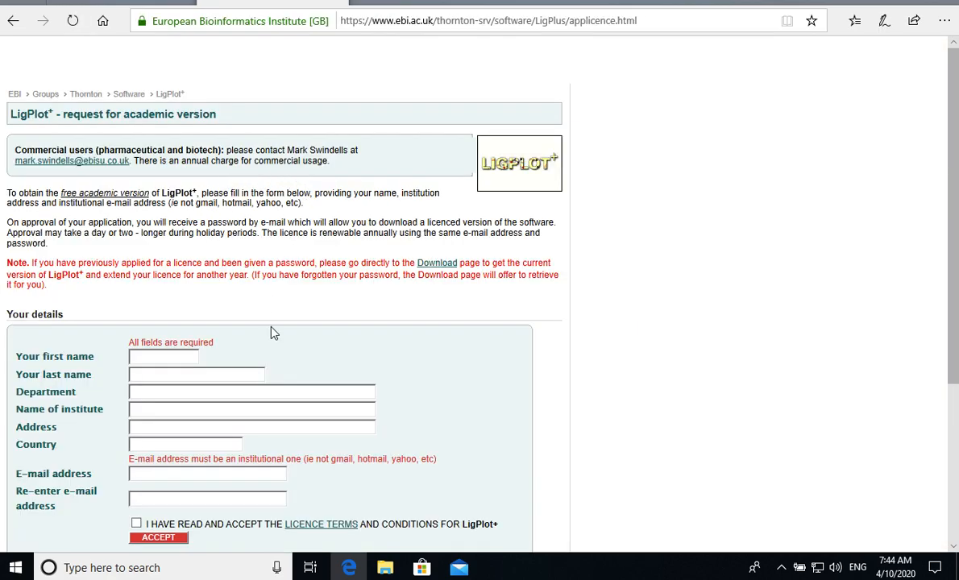
scroll(199, 317, down, 2)
scroll(185, 312, up, 1)
scroll(183, 358, down, 1)
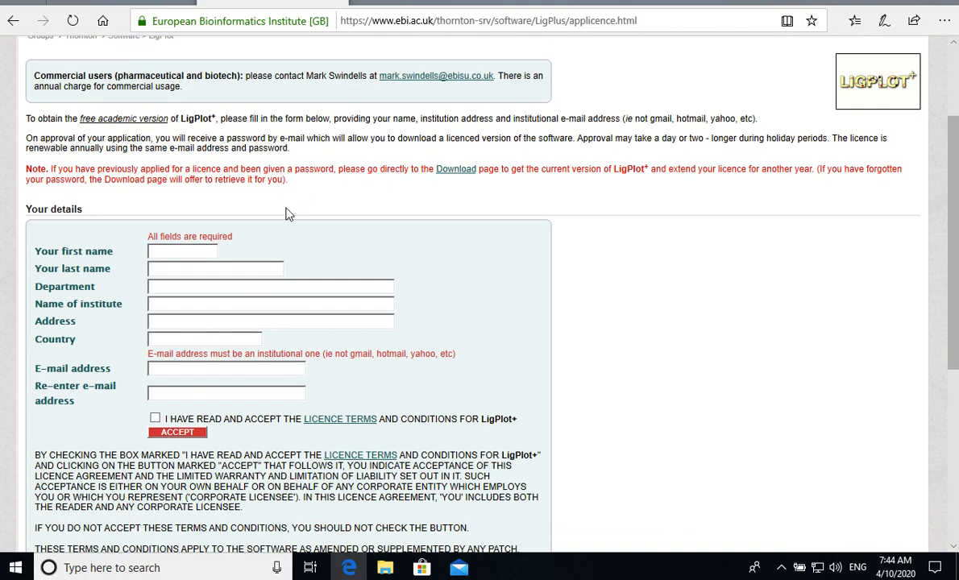
click(13, 20)
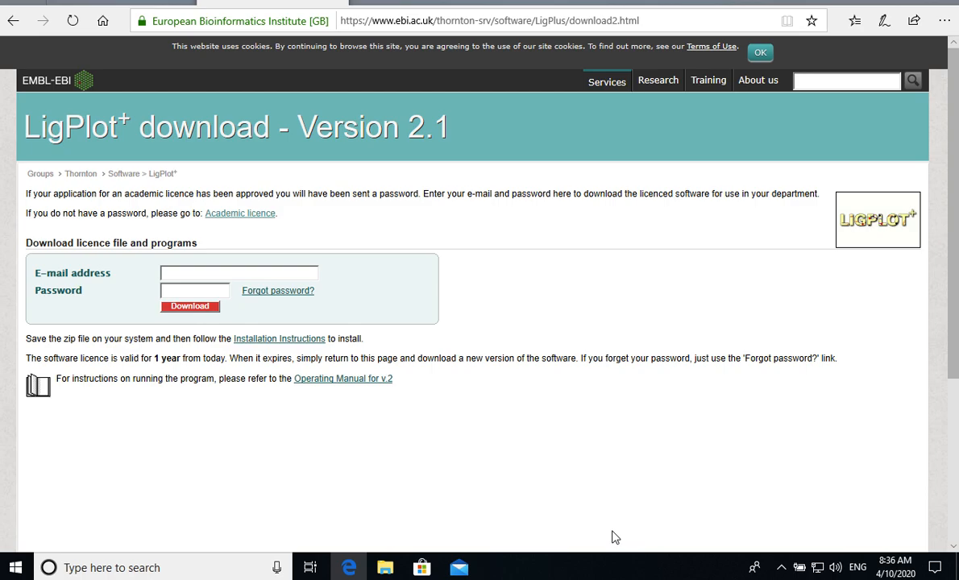
- Open the RCSB Protein Data Bank site, rcsb.org, in a new tab and search it for PTP1B
key(ctrl+t)
text(rcsb)
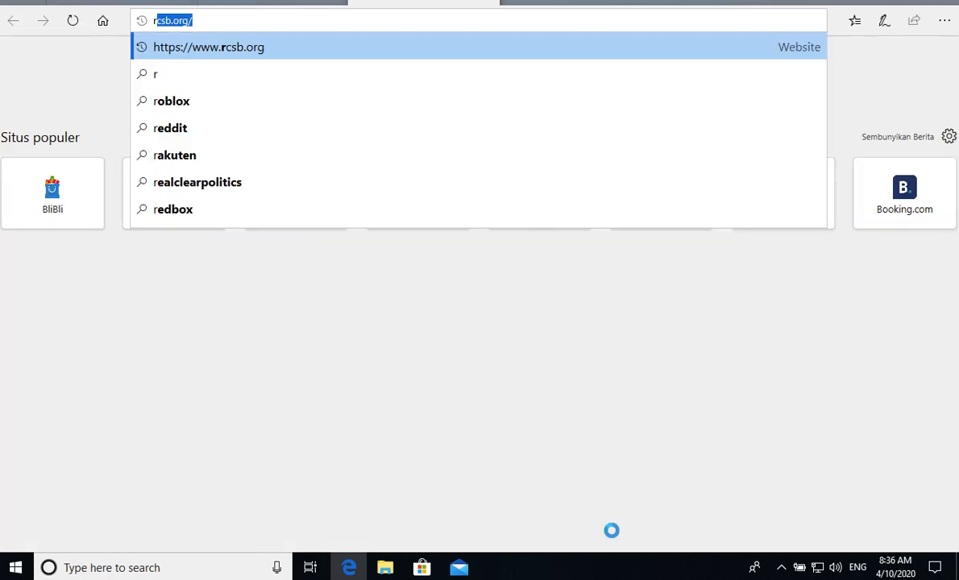
key(Return)
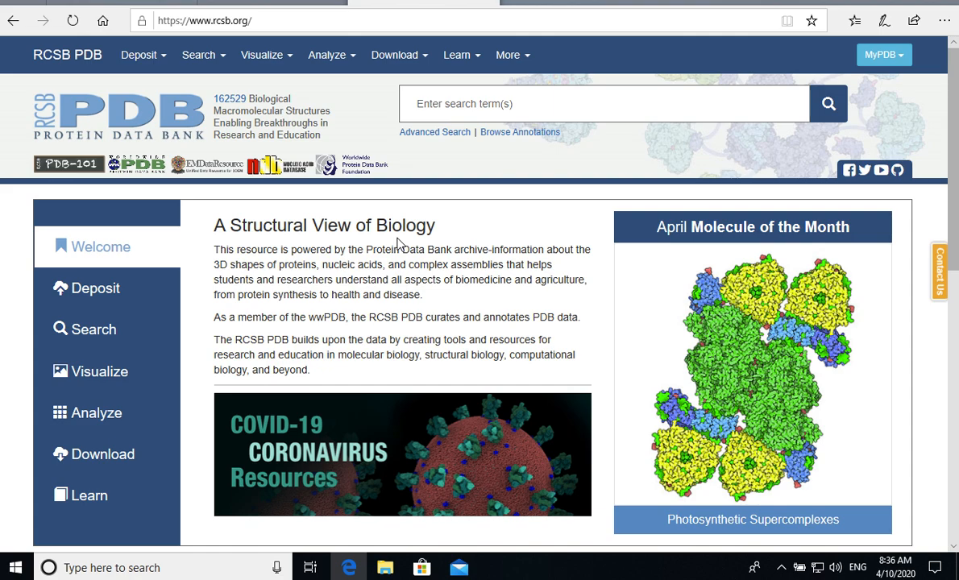
click(522, 103)
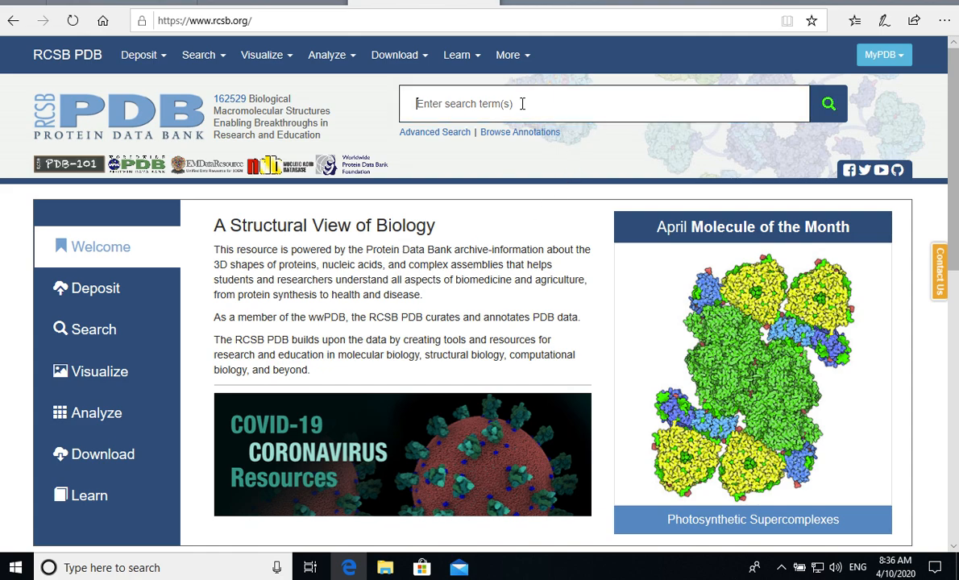
text(PTP1B)
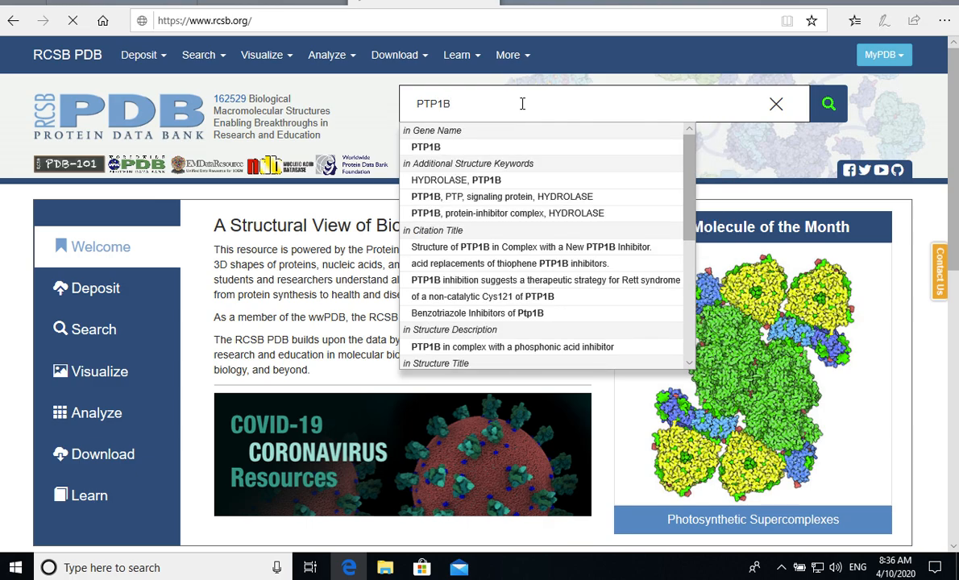
- Run the PTP1B search and open the structure entry 4Y14 from the results
key(Return)
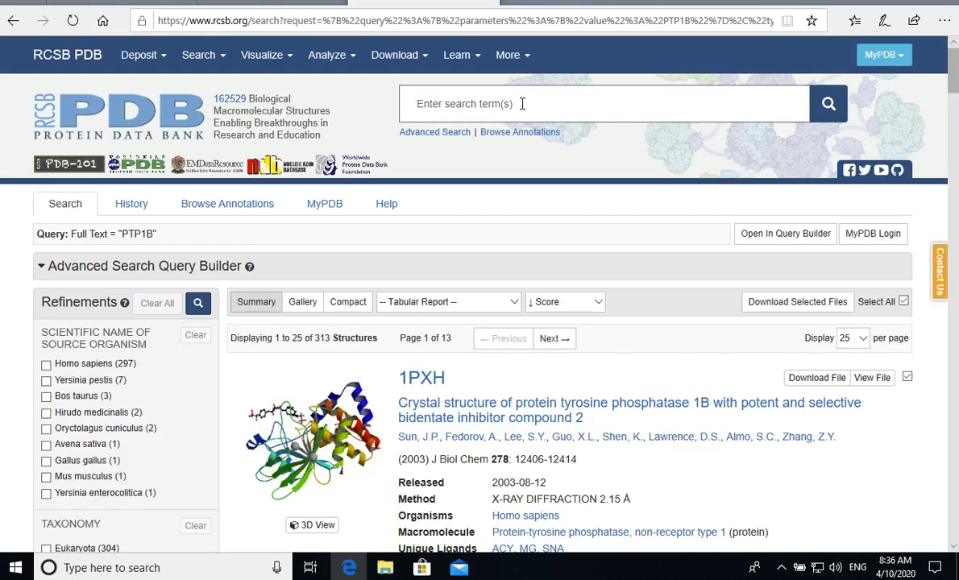
scroll(545, 264, down, 10)
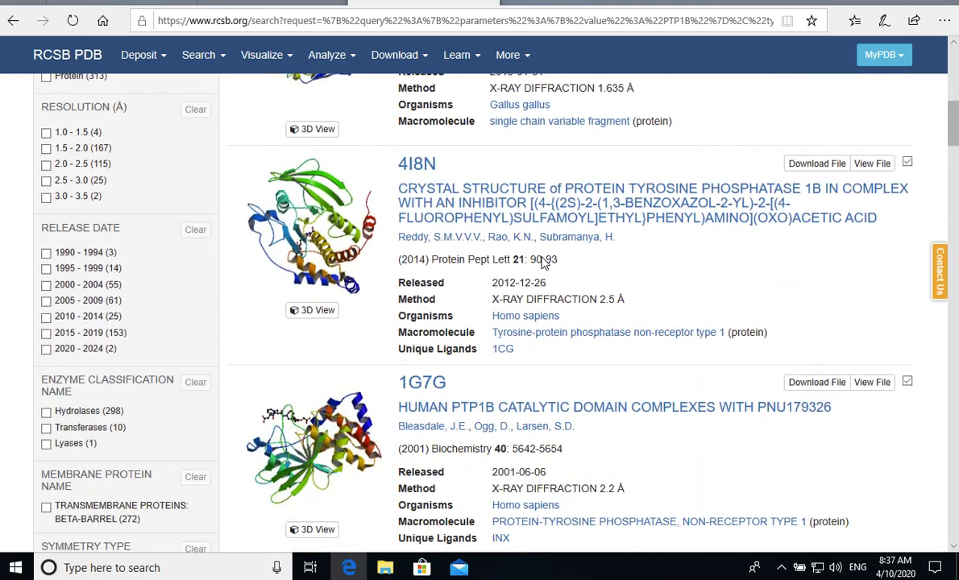
scroll(544, 263, down, 3)
scroll(544, 263, down, 3)
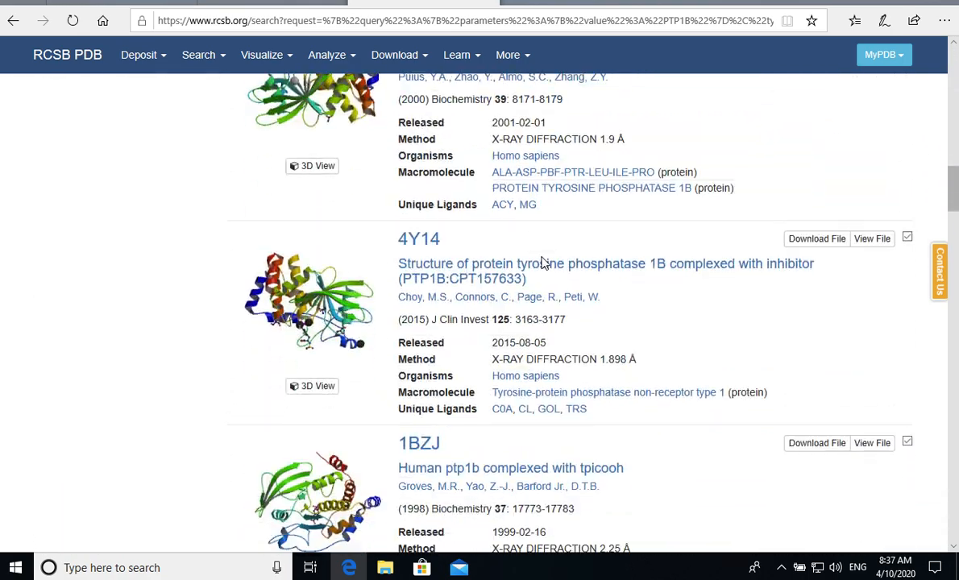
click(476, 263)
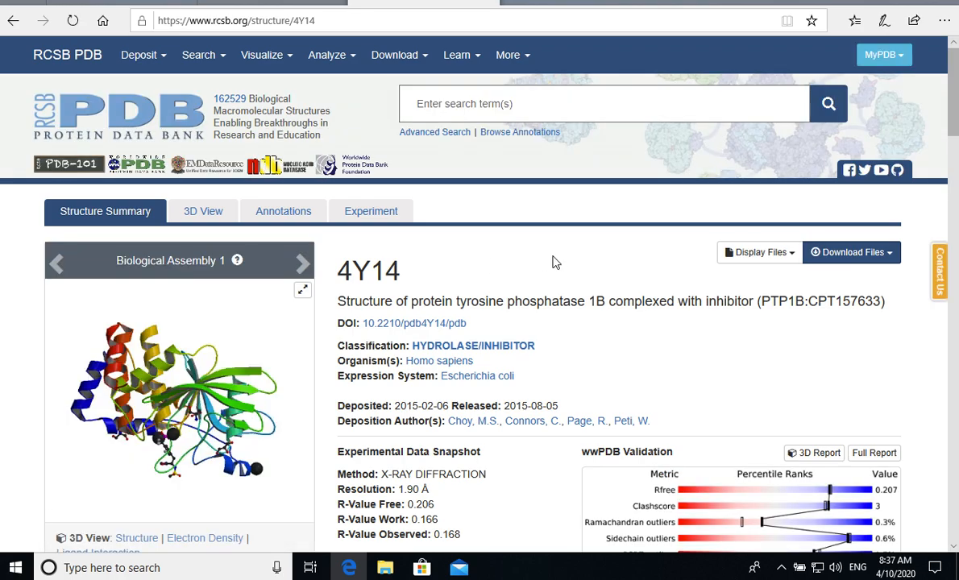
- Examine the 4Y14 entry's experimental data, macromolecule details and small-molecule ligands
scroll(615, 300, down, 1)
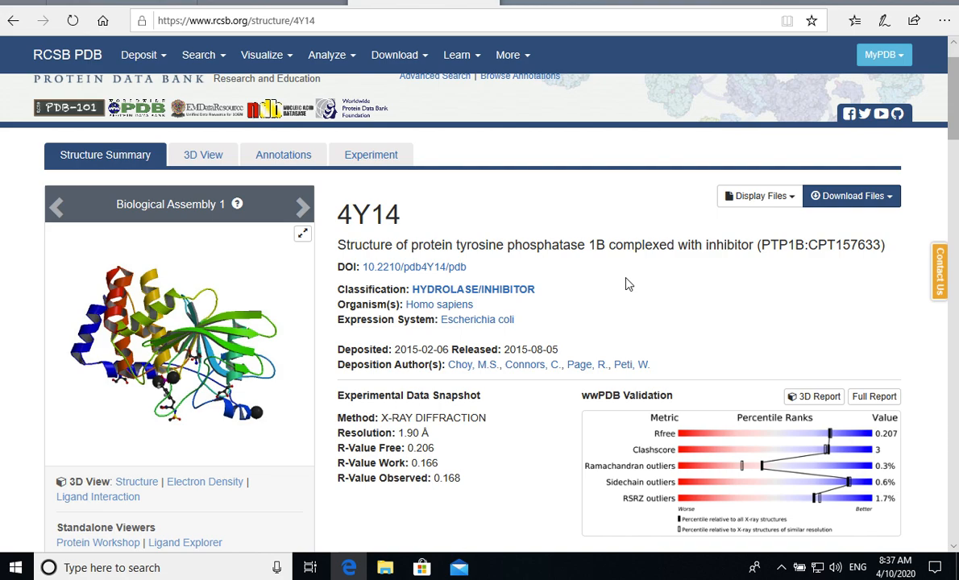
scroll(611, 268, down, 5)
scroll(611, 268, down, 12)
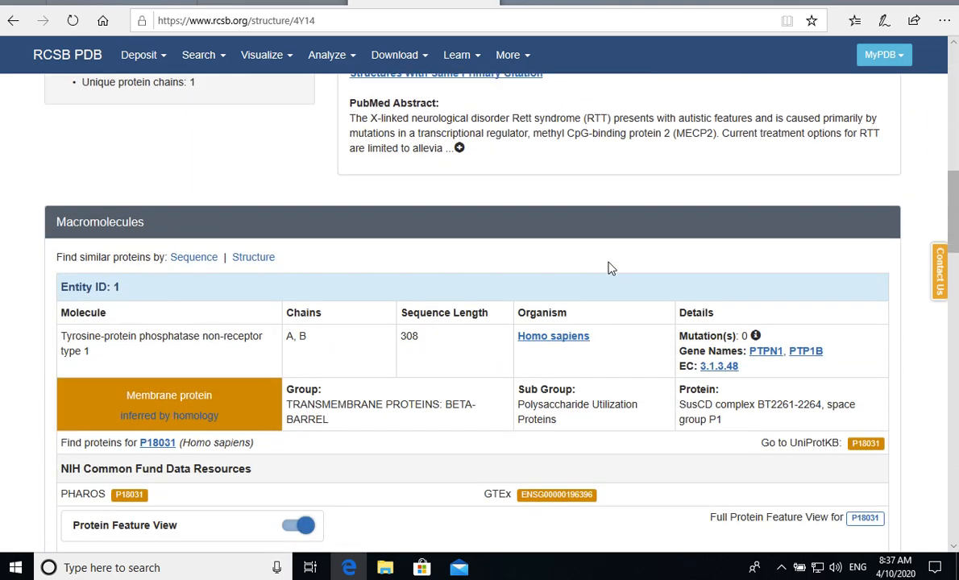
scroll(610, 267, down, 1)
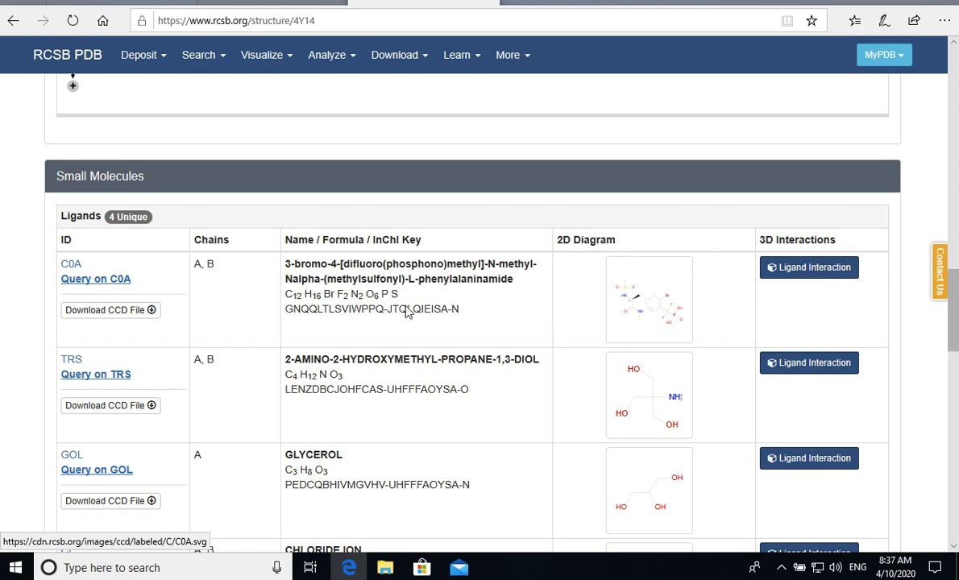
scroll(391, 294, down, 2)
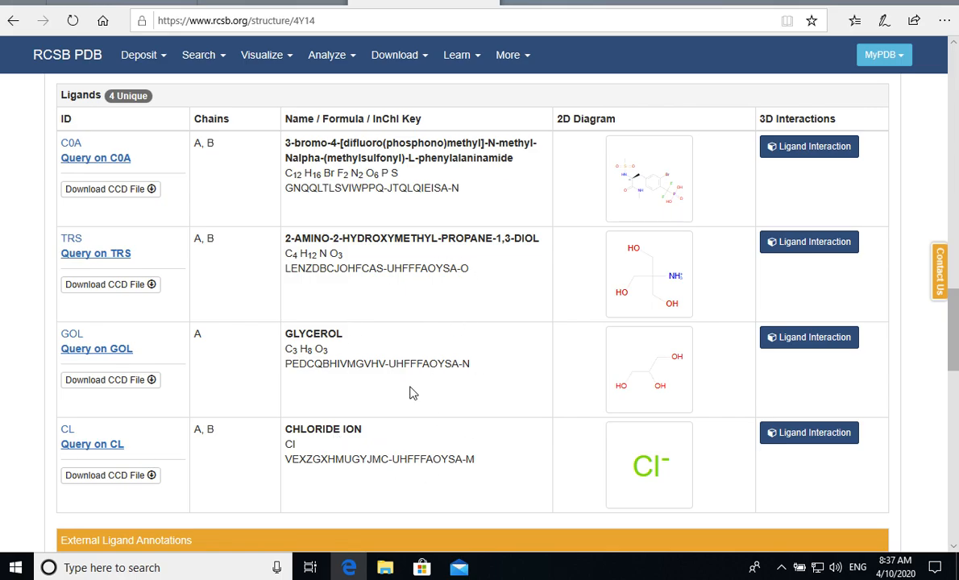
scroll(610, 170, up, 15)
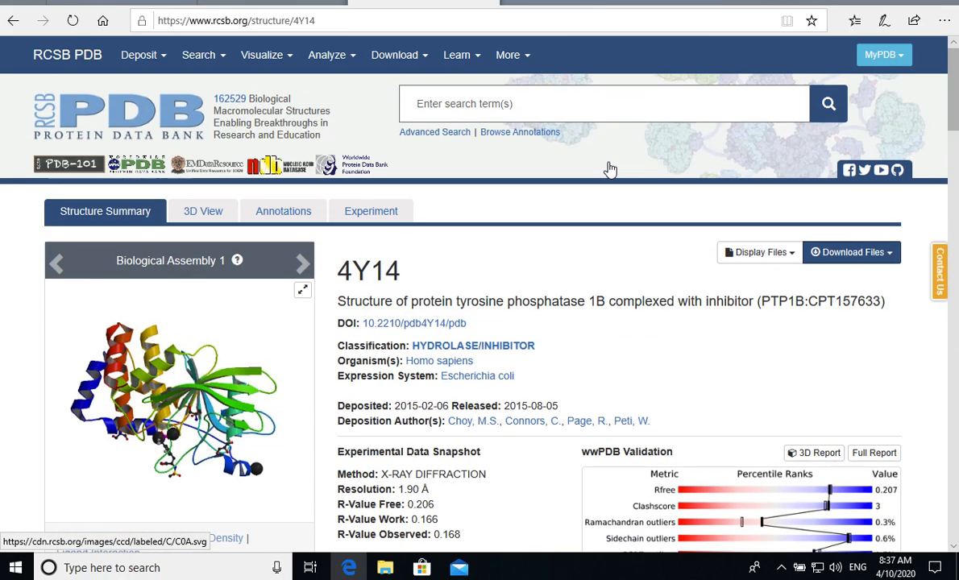
- Download the 4Y14 structure in PDB Format and save the file 4y14.pdb
click(887, 254)
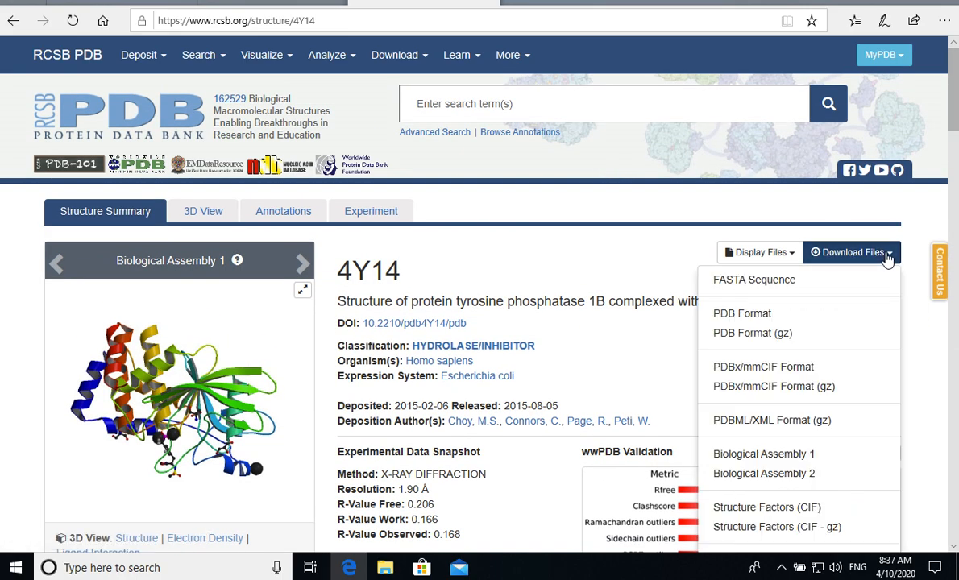
click(780, 323)
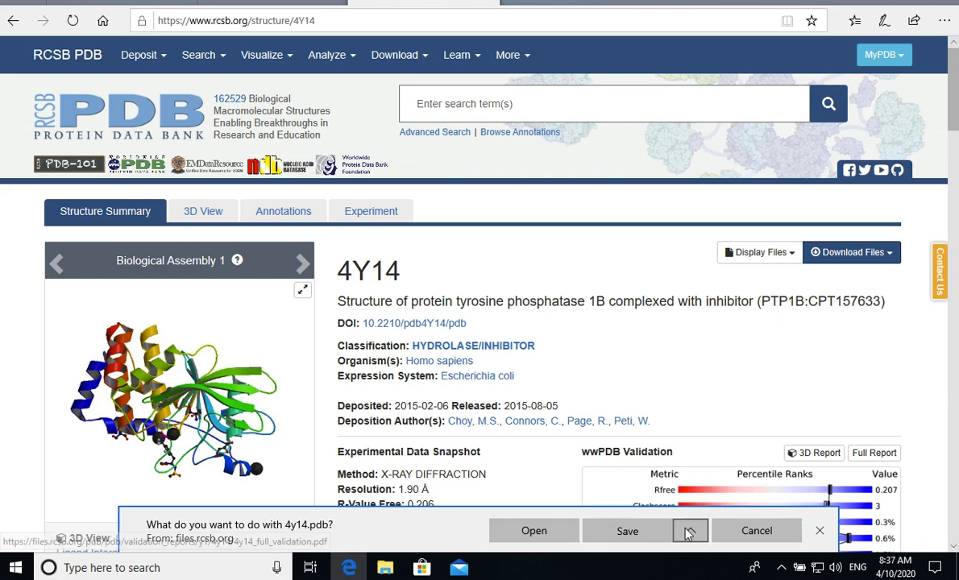
click(629, 531)
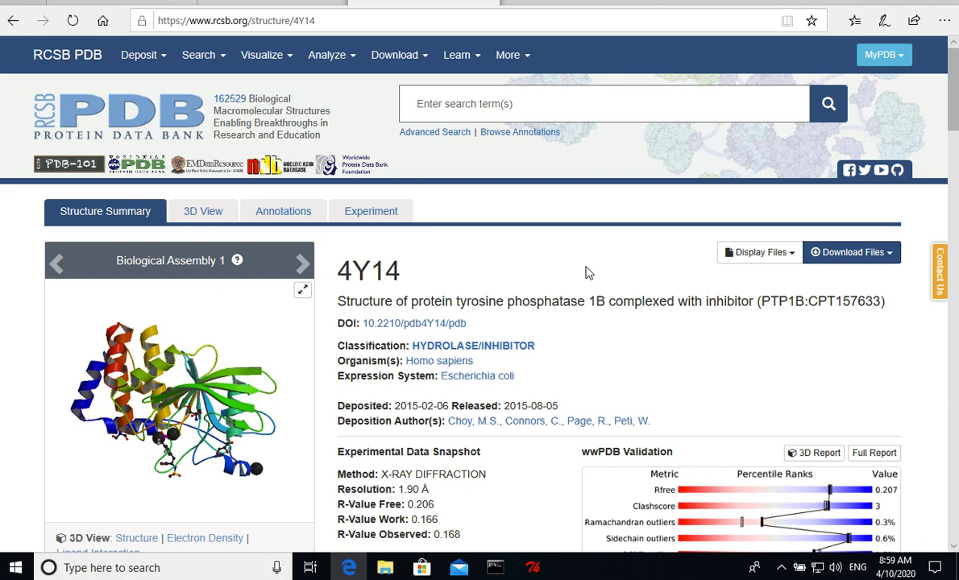
- Check the 4y14 file in the vina_tutorial folder in File Explorer and switch to AutoDockTools
mouse_move(384, 564)
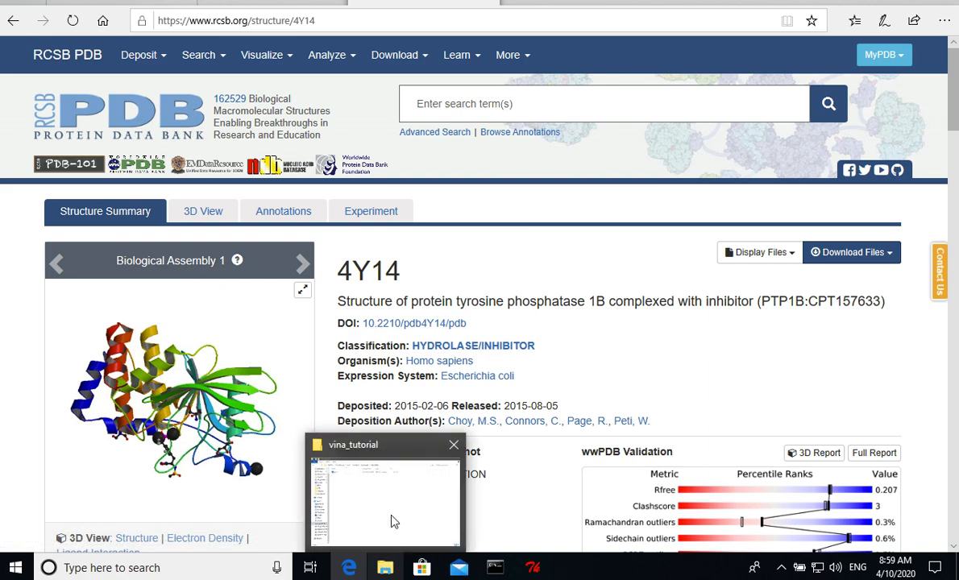
click(393, 520)
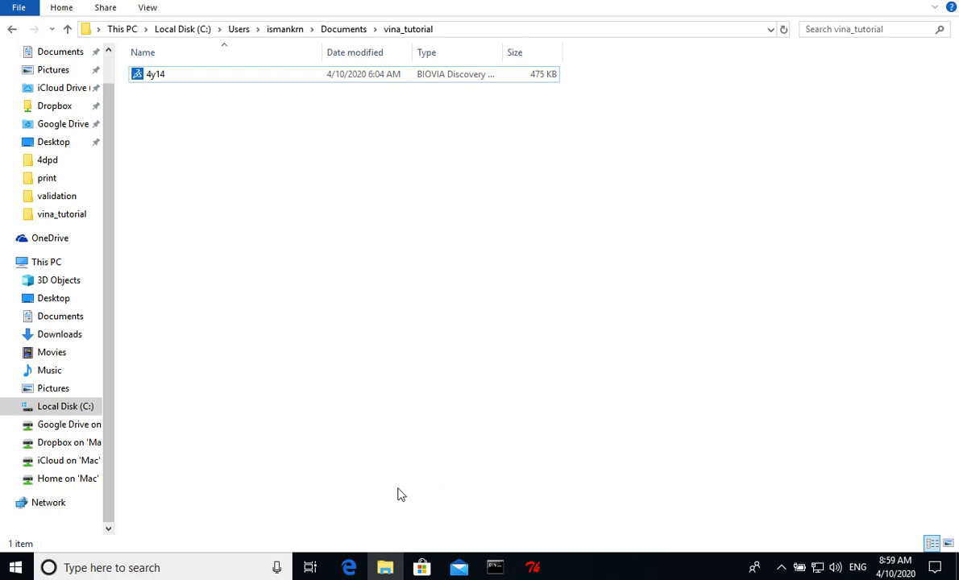
click(534, 569)
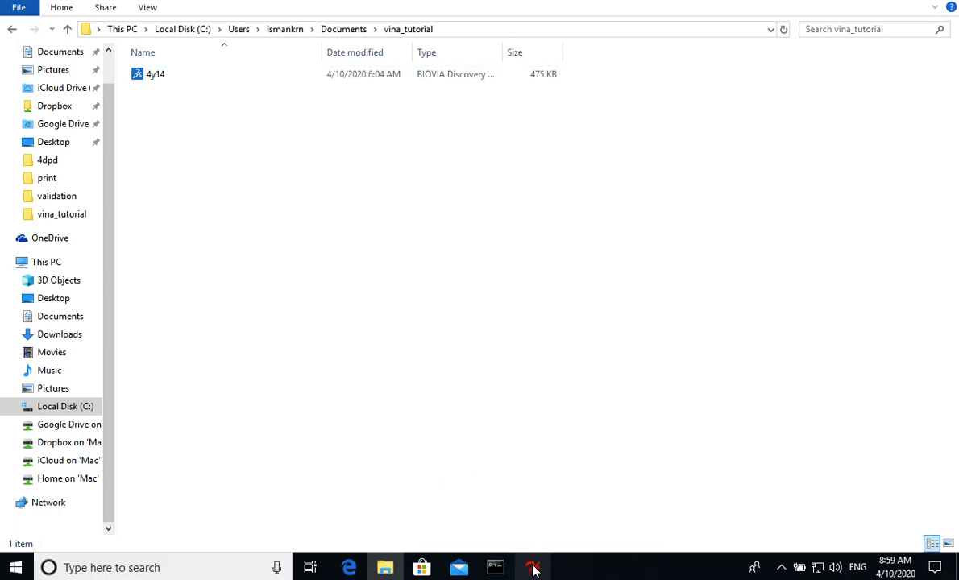
mouse_move(532, 566)
click(532, 522)
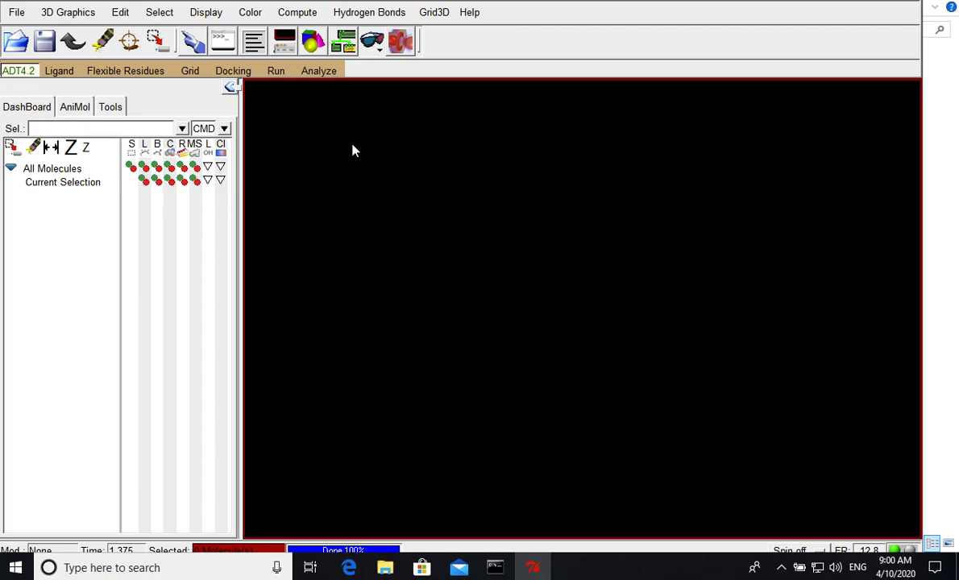
- Open the general preferences and apply a Startup Directory path ending in "sd" to call up the folder browser
click(15, 13)
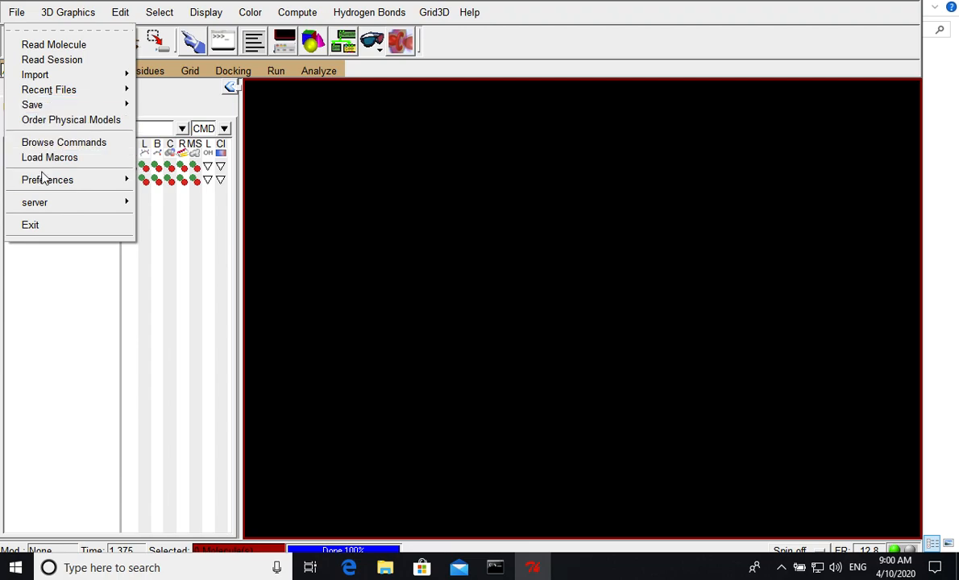
mouse_move(49, 181)
click(176, 192)
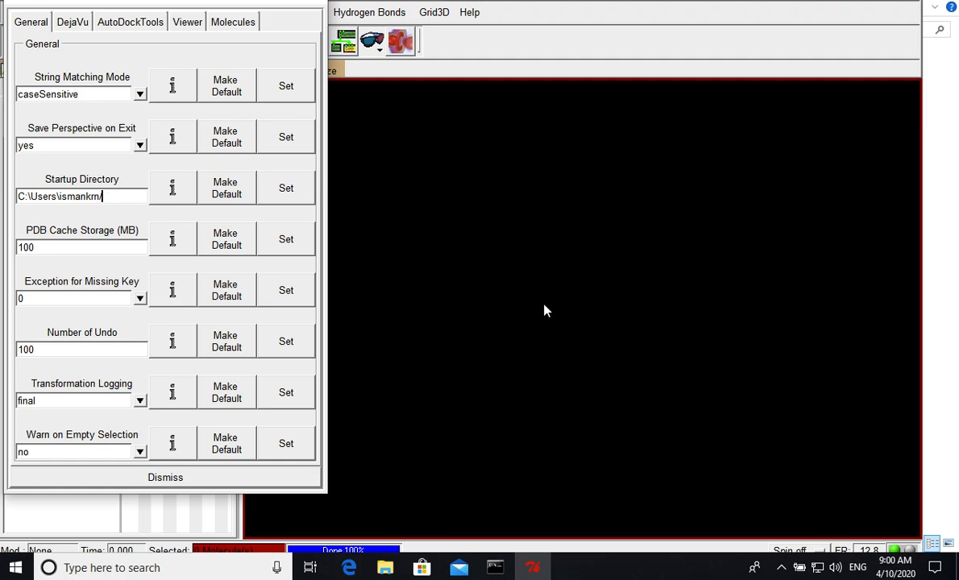
text(sd)
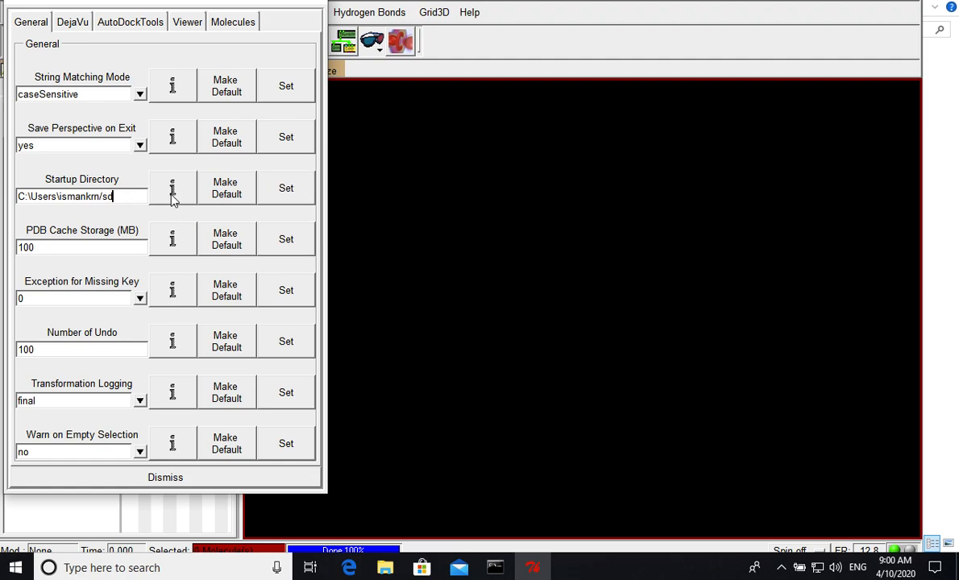
click(279, 193)
- Choose the vina_tutorial folder inside Documents as the startup directory, apply it and close the preferences
click(597, 325)
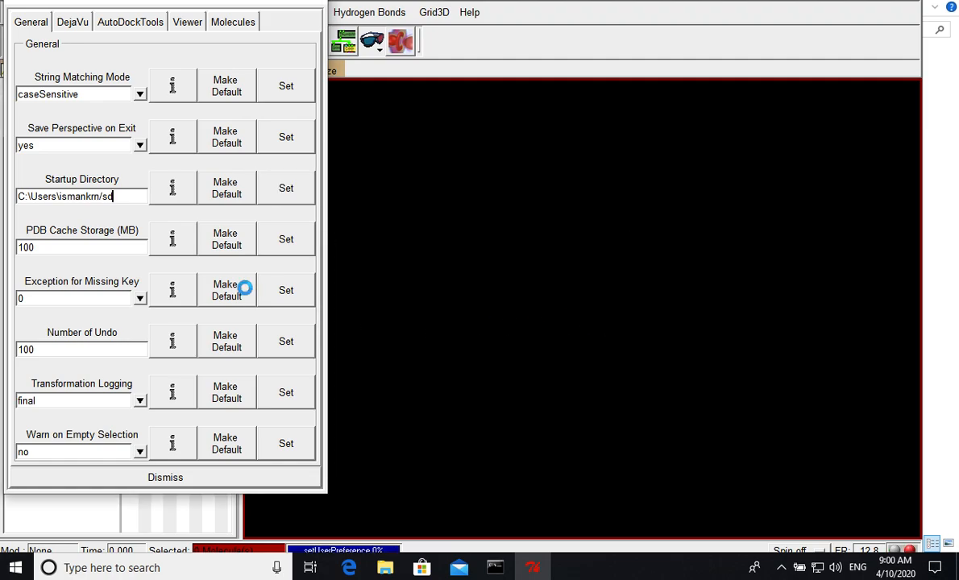
mouse_move(579, 290)
mouse_down()
mouse_move(586, 320)
mouse_move(582, 278)
mouse_move(584, 313)
mouse_move(584, 305)
mouse_up()
double_click(489, 253)
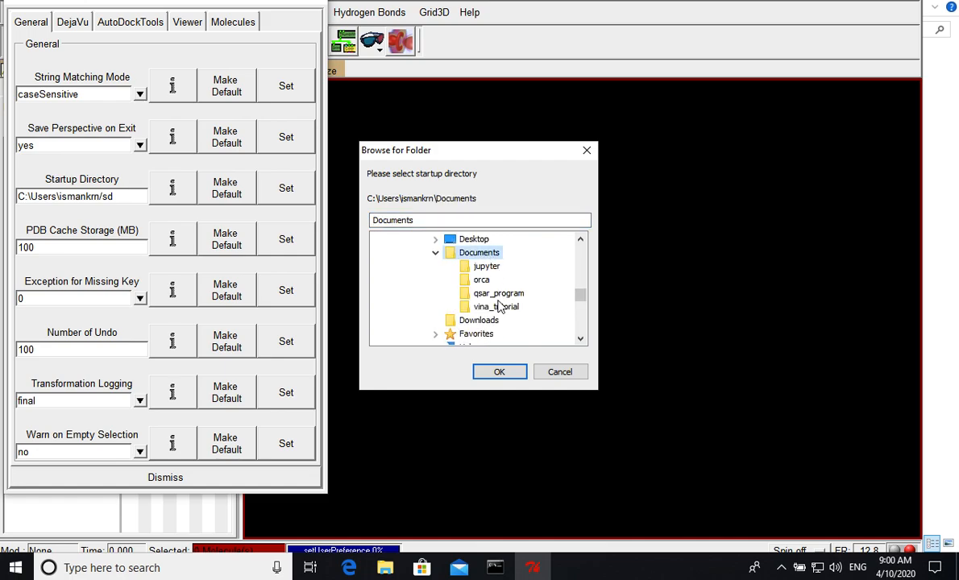
click(498, 307)
click(499, 372)
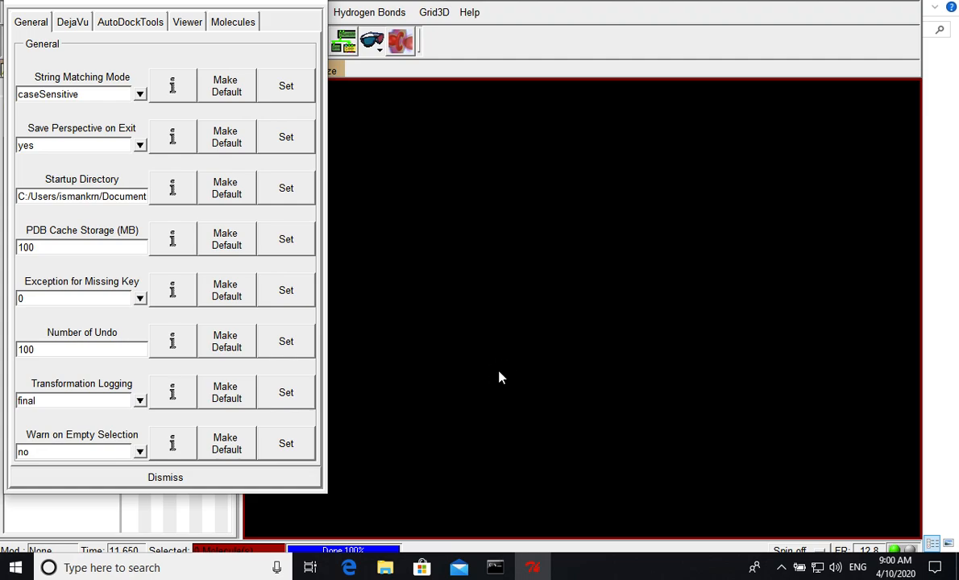
drag(103, 197, 172, 205)
click(286, 189)
click(314, 2)
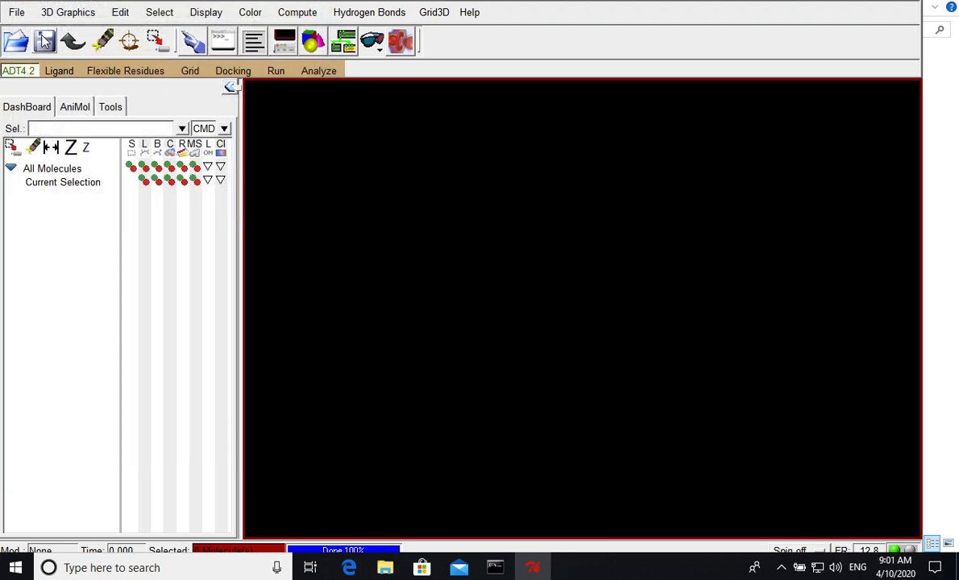
- Read the molecule 4y14 from the vina_tutorial folder
click(17, 14)
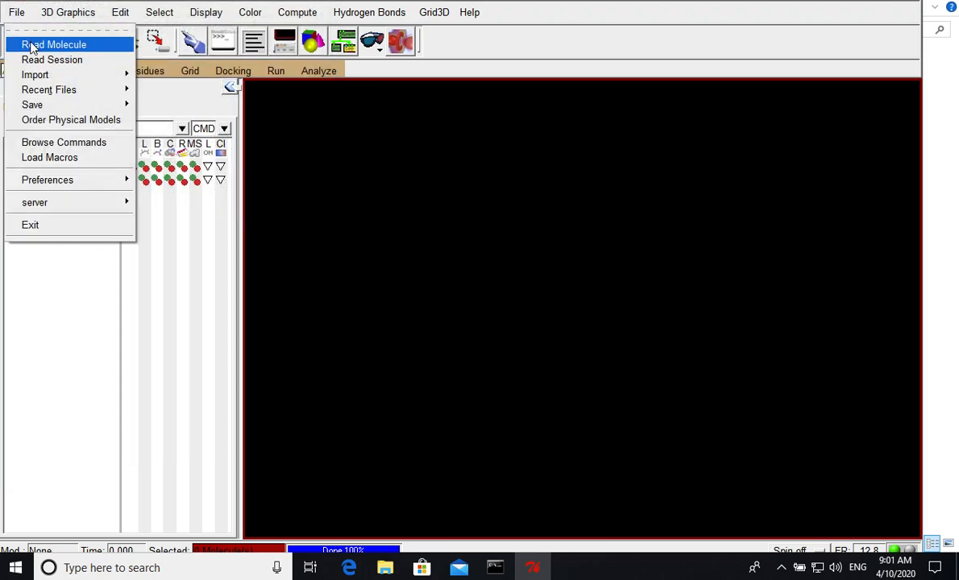
click(50, 45)
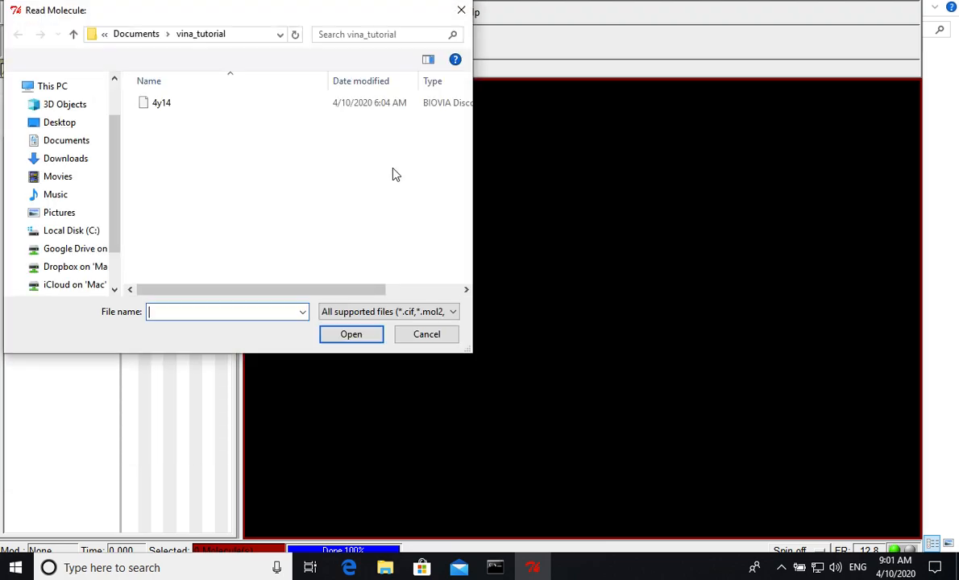
click(159, 104)
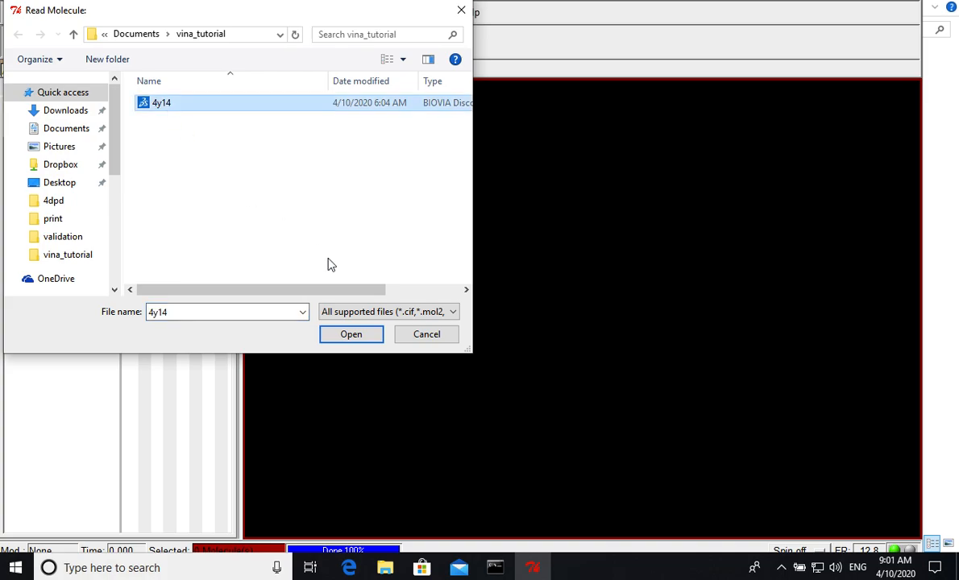
click(349, 336)
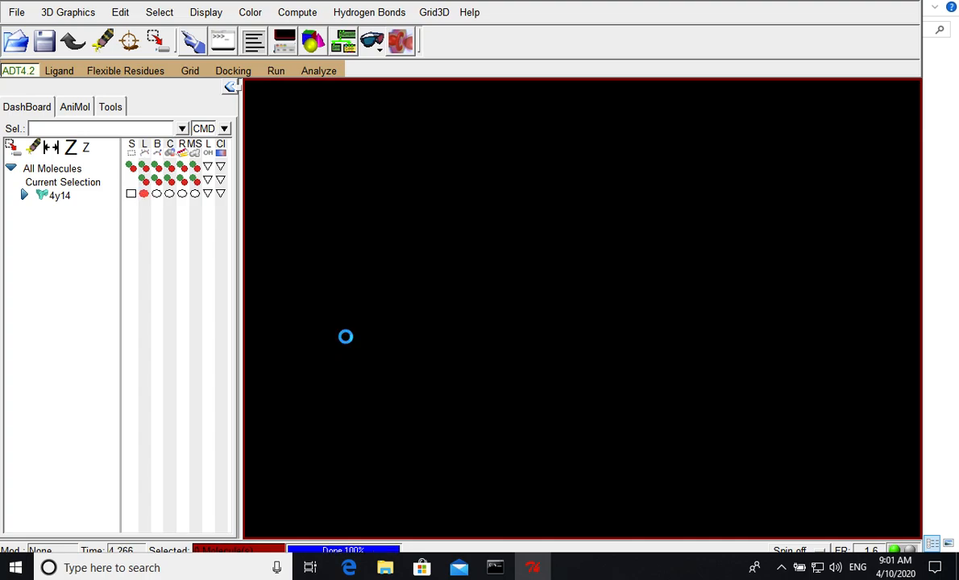
- Expand 4y14 in the molecule tree to list its chains and delete the water molecules
middle_drag(508, 251, 441, 231)
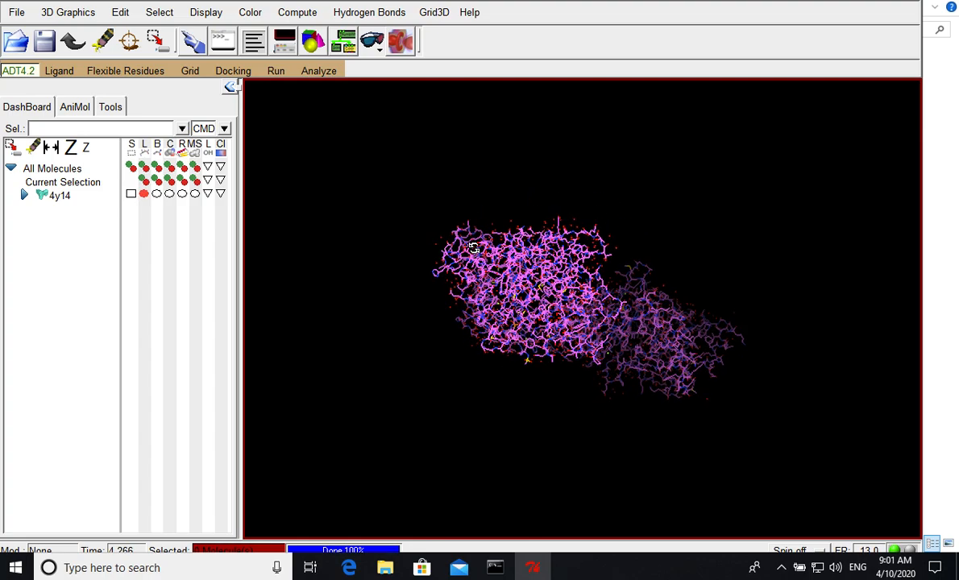
middle_drag(508, 266, 435, 325)
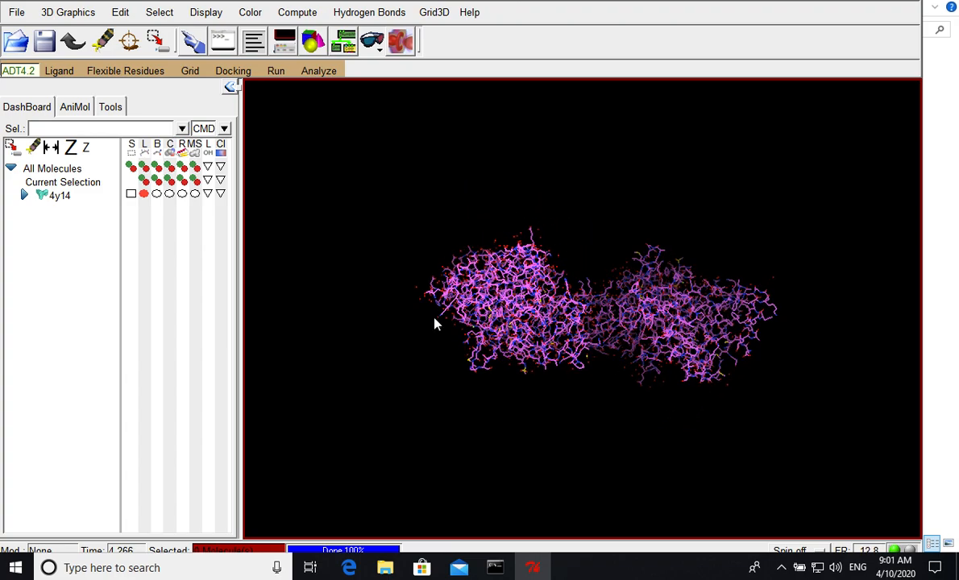
click(23, 195)
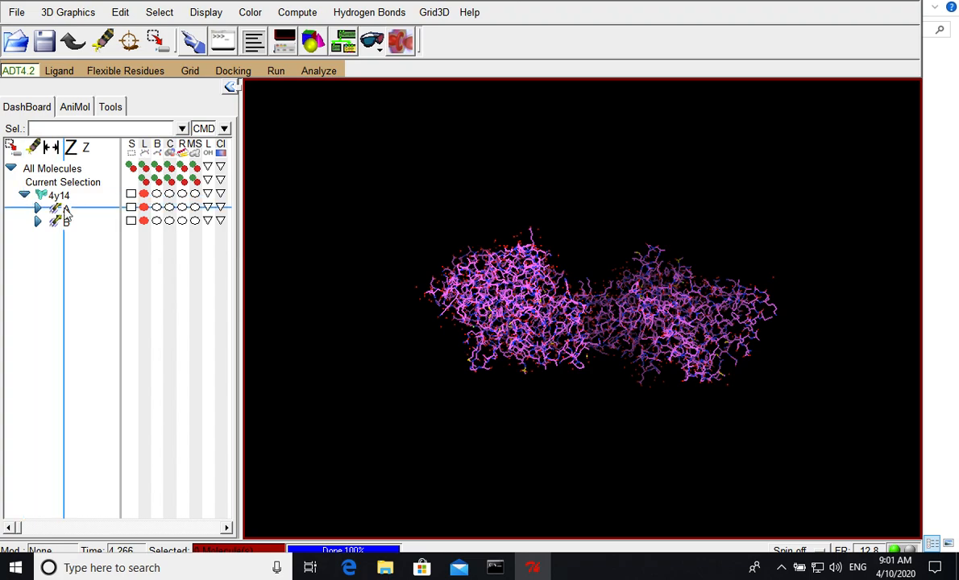
drag(535, 321, 573, 278)
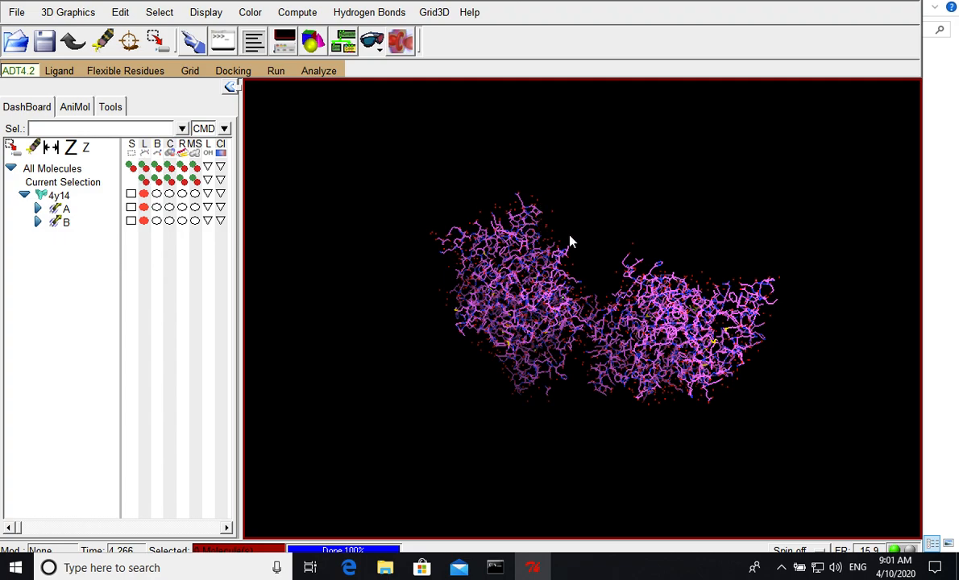
click(118, 12)
click(154, 104)
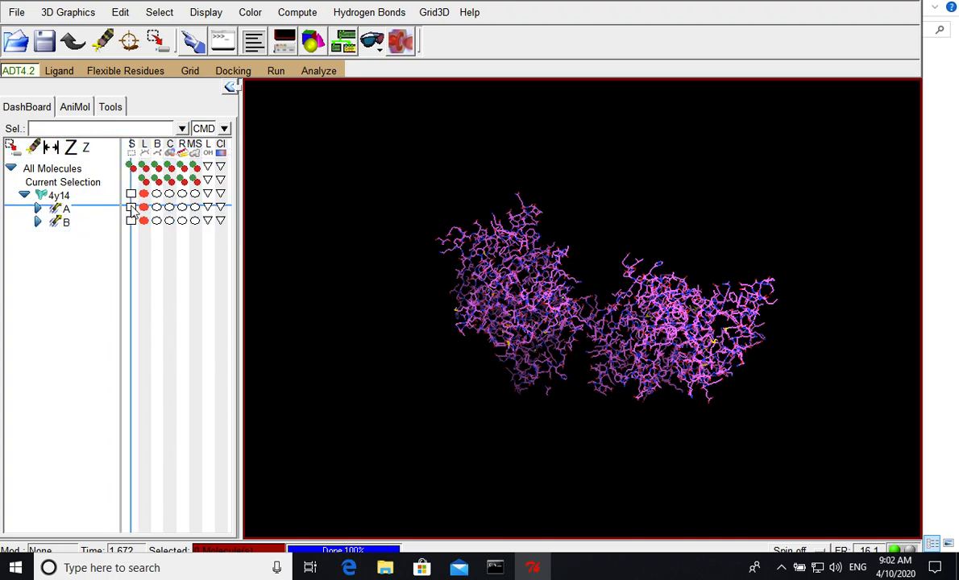
- Select chain A of 4y14 and expand it to its last residues
click(130, 207)
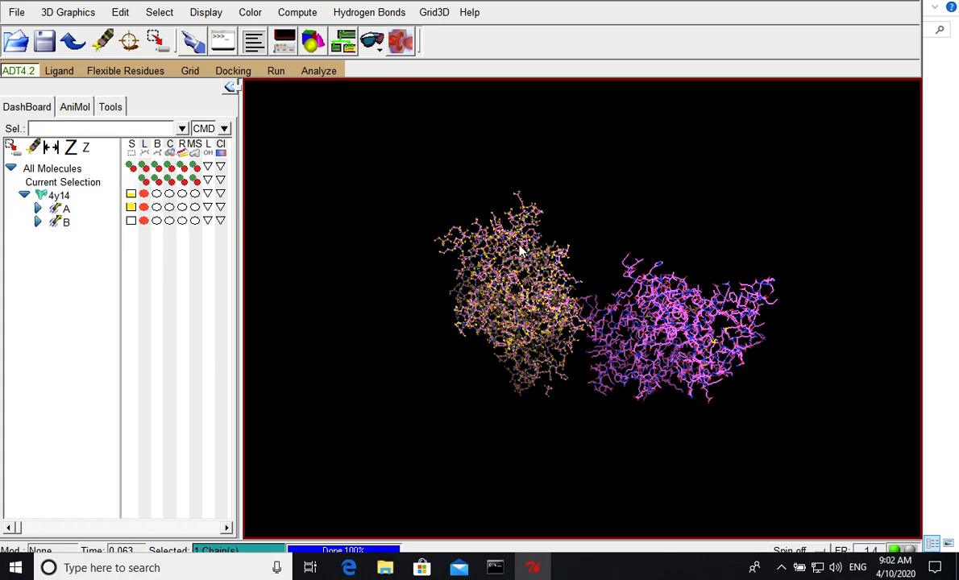
click(38, 208)
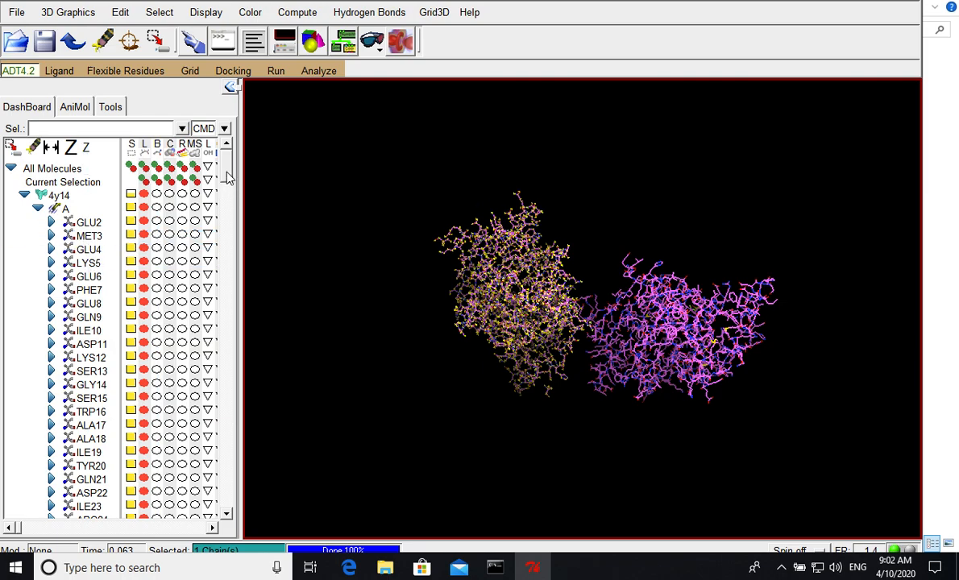
drag(229, 177, 230, 508)
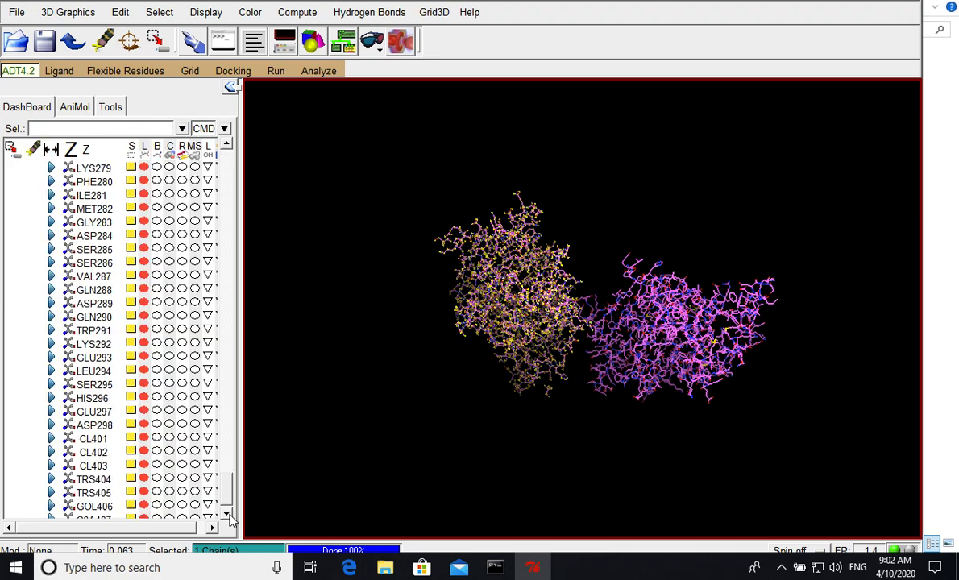
click(228, 518)
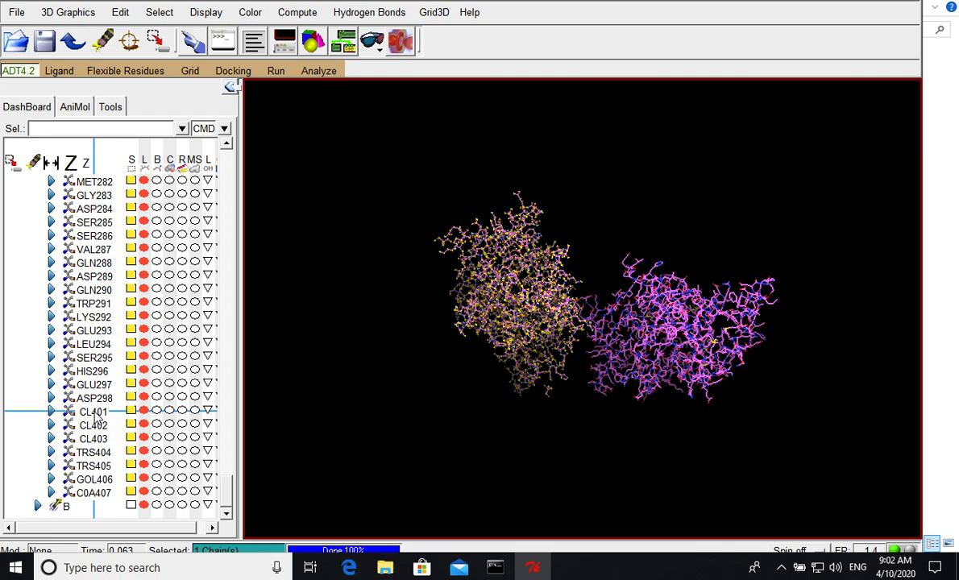
- Deselect the non-protein residues CL401, CL402, CL403, TRS404, TRS405, GOL406 and C0A407 of chain A
click(129, 429)
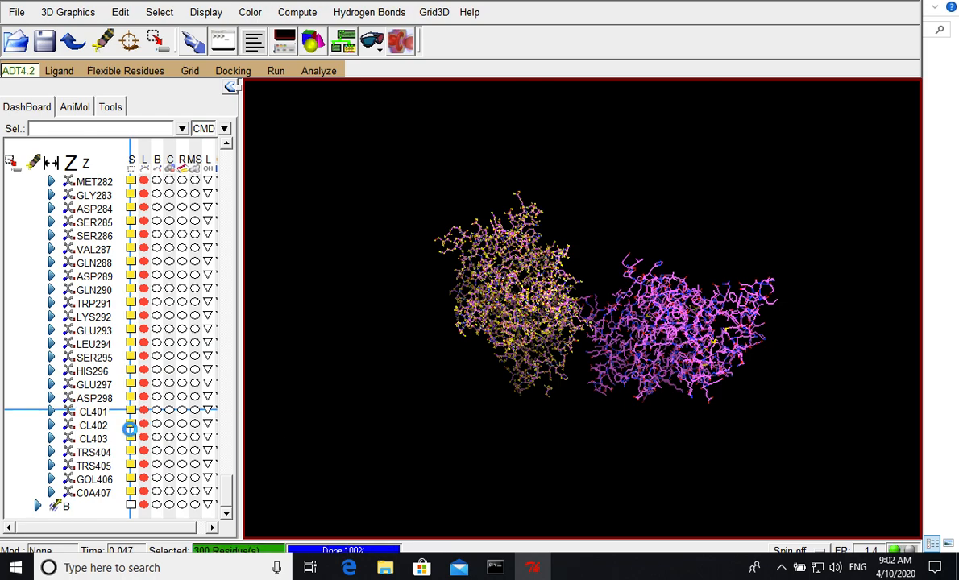
click(131, 425)
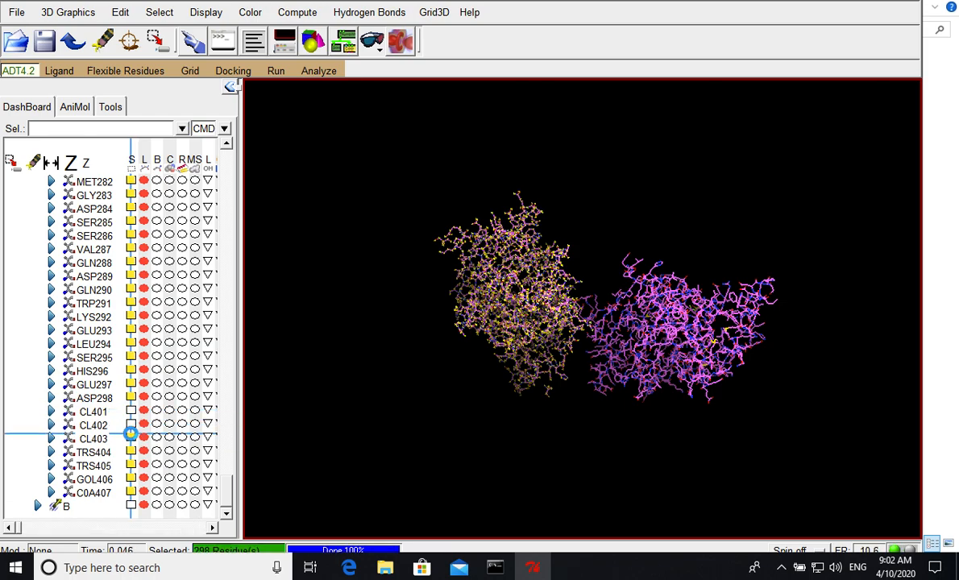
click(131, 437)
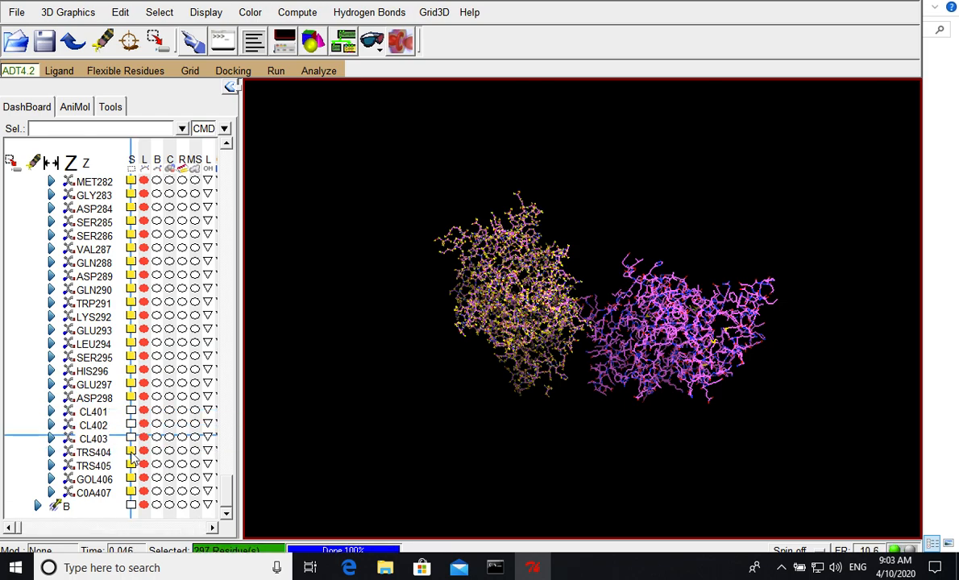
click(131, 452)
click(130, 465)
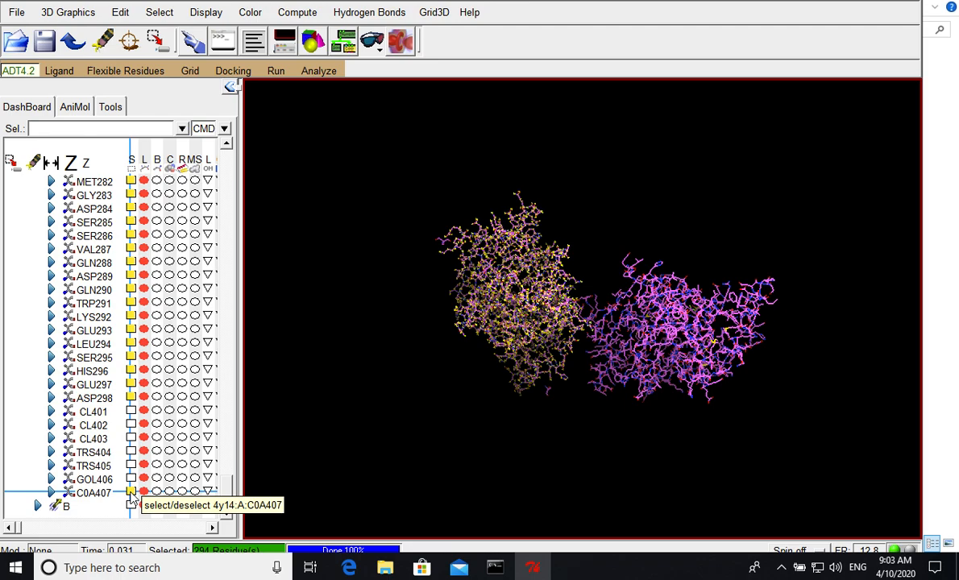
click(131, 493)
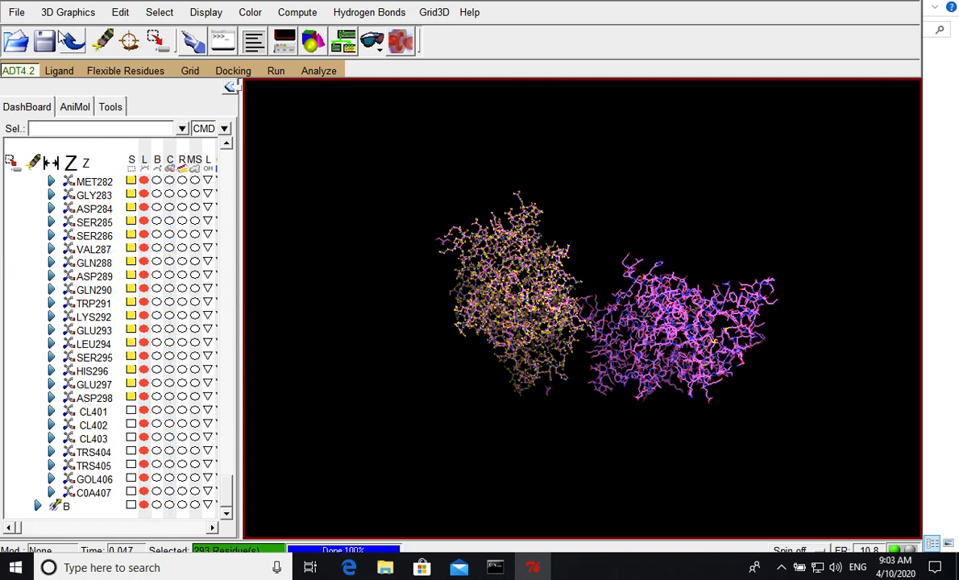
- Write the selected protein residues as a PDB file named 4Y14_A in the vina_tutorial folder
click(16, 12)
mouse_move(60, 109)
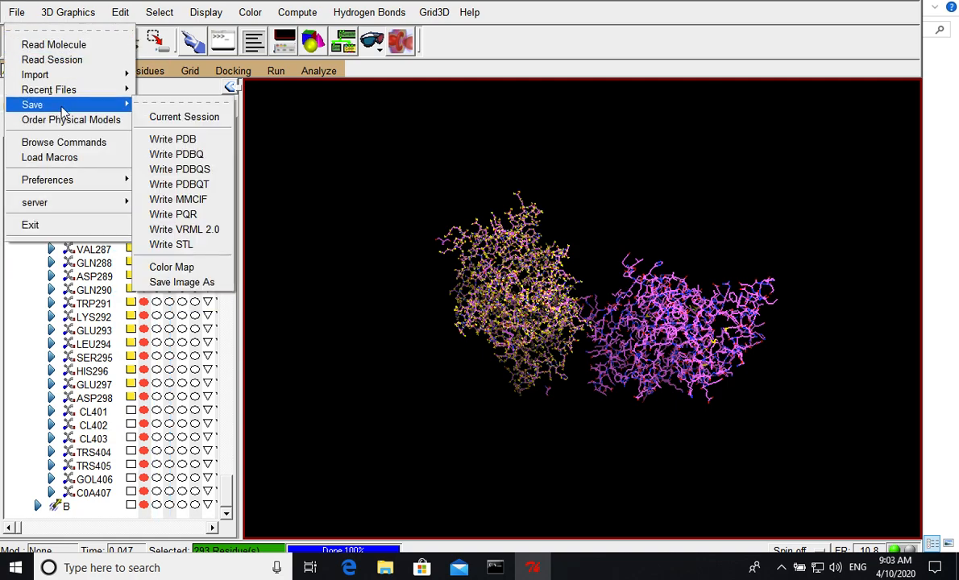
click(171, 135)
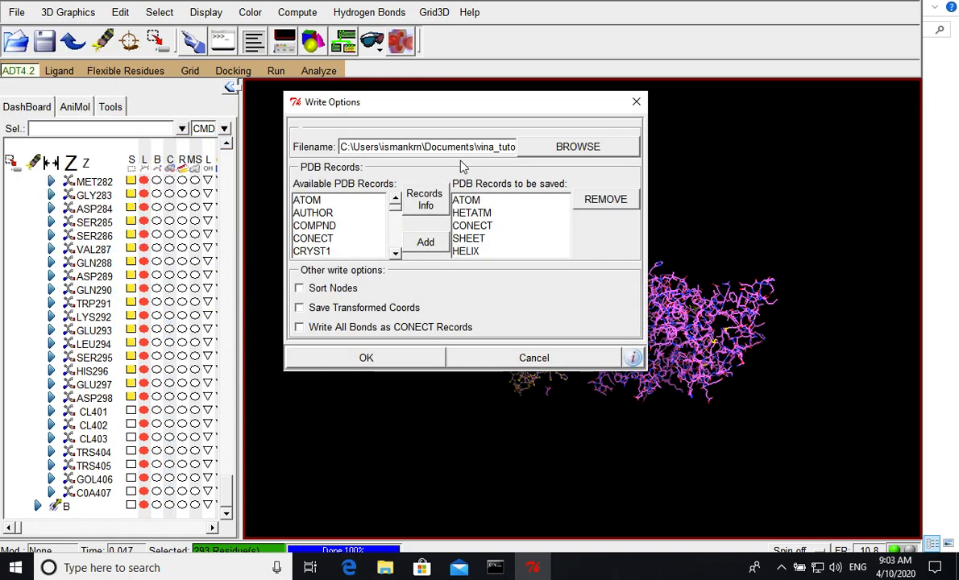
drag(466, 147, 552, 149)
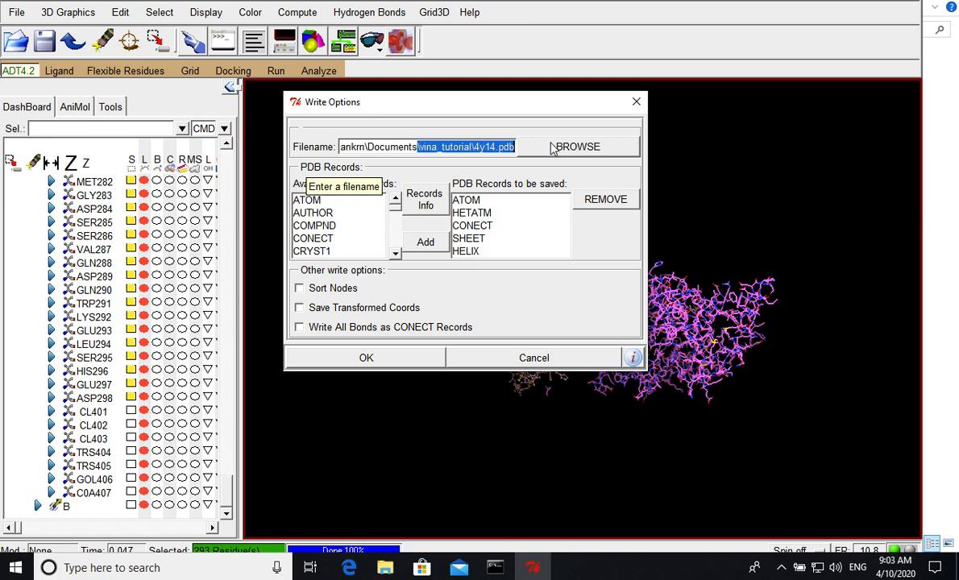
click(484, 147)
text(Y14_A)
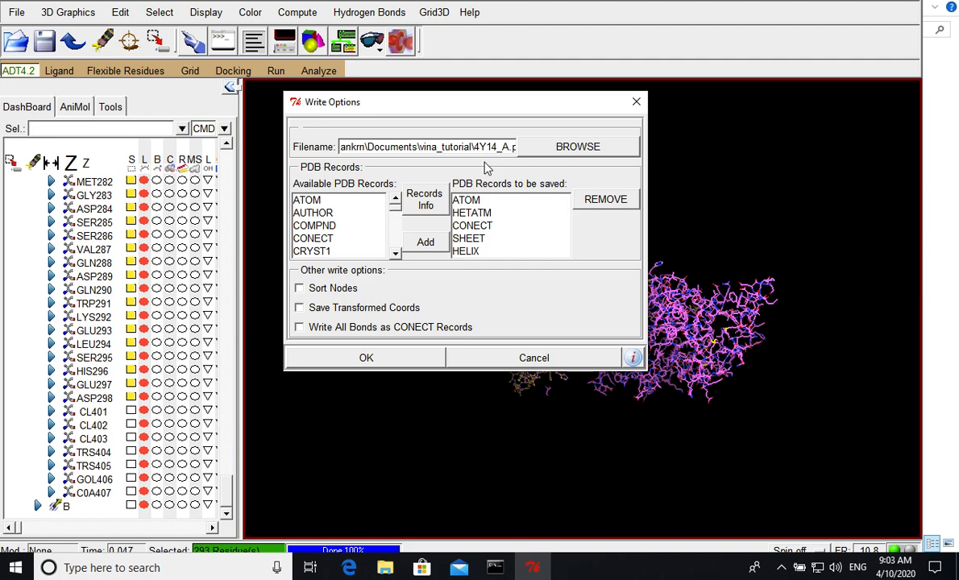
click(367, 358)
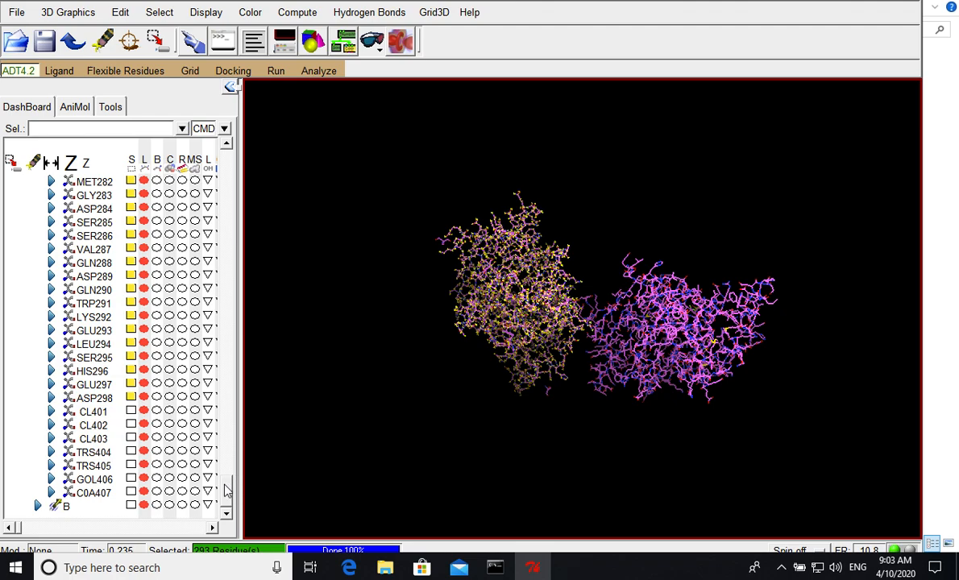
- Clear the selection of chain A and select only its ligand residue C0A407
drag(228, 490, 228, 251)
drag(229, 188, 228, 154)
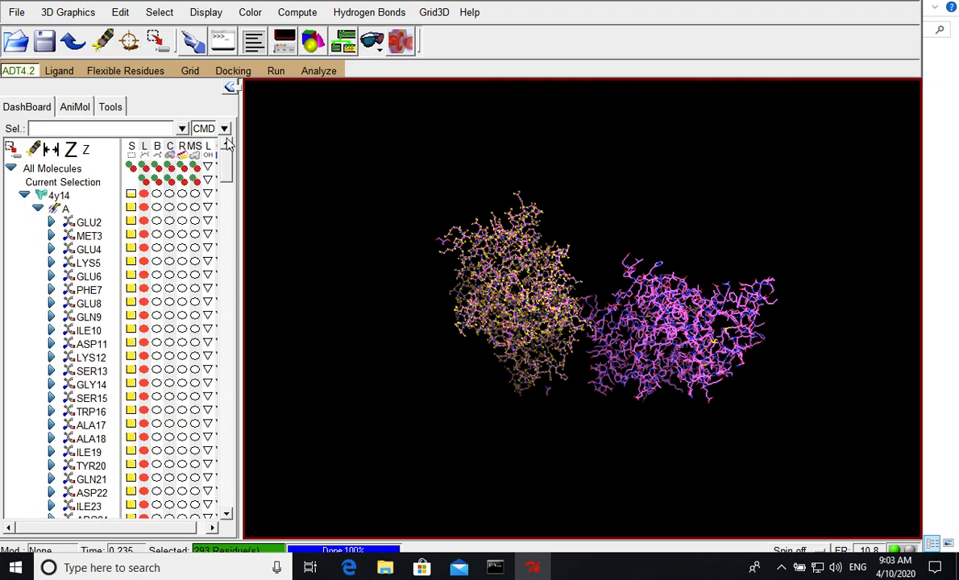
click(132, 208)
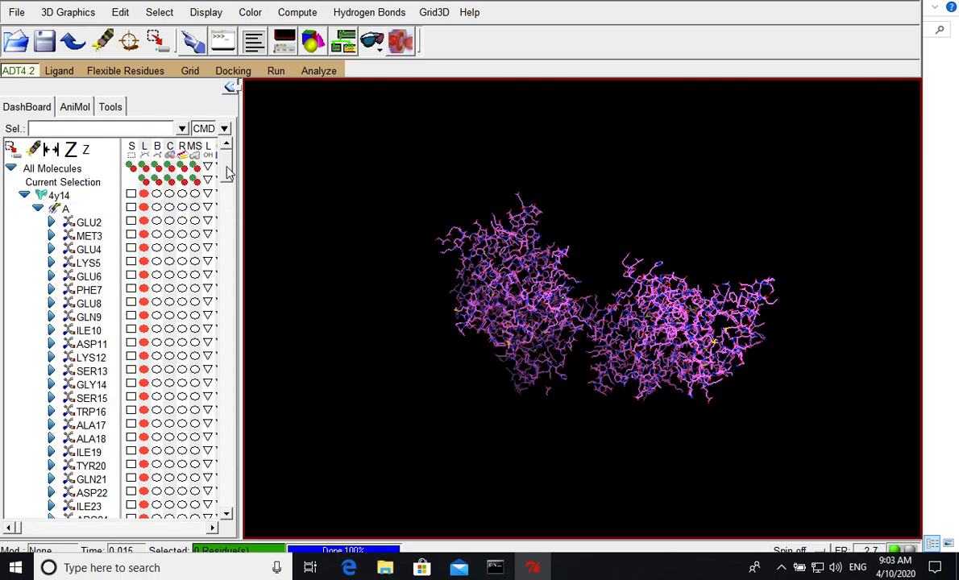
scroll(226, 367, down, 1)
drag(225, 361, 223, 533)
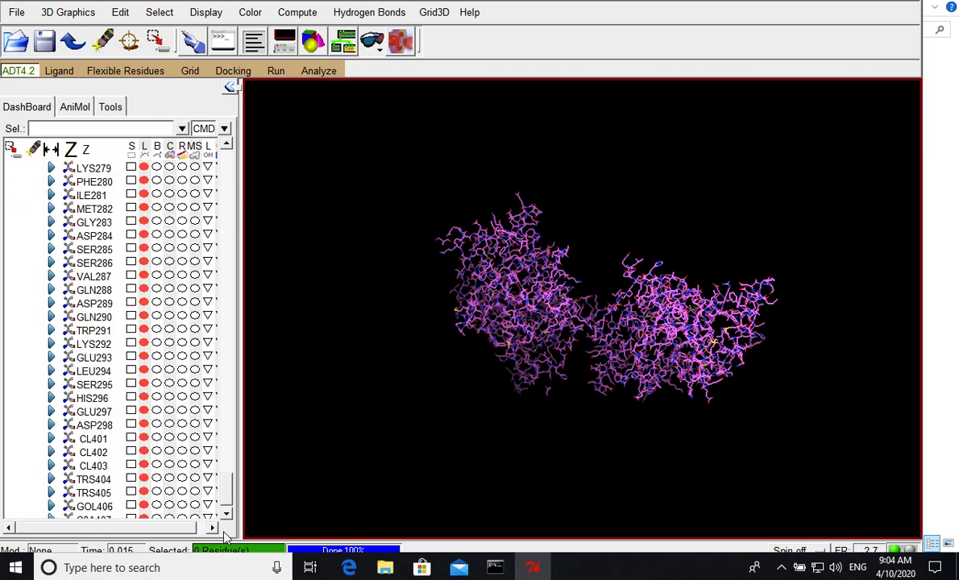
click(228, 515)
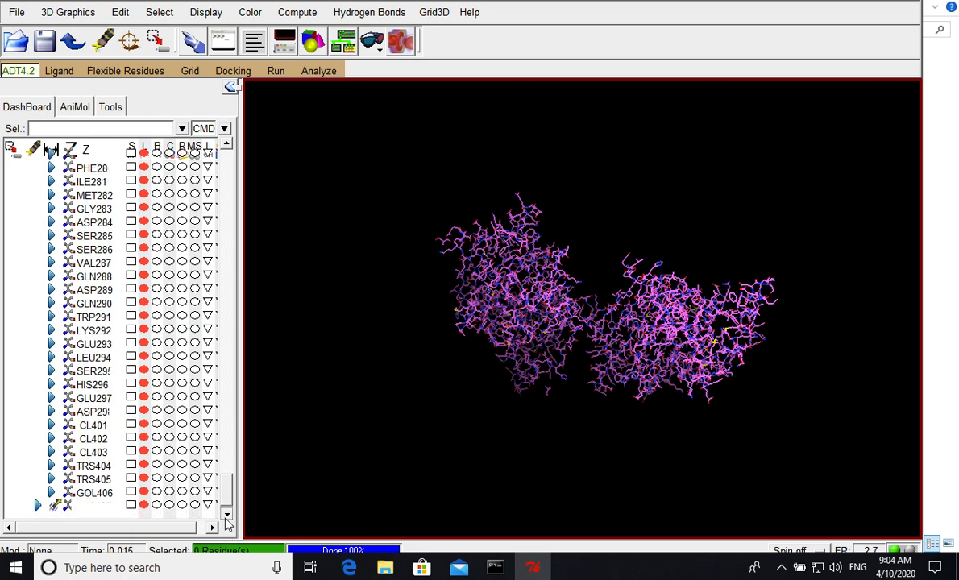
click(227, 515)
click(131, 492)
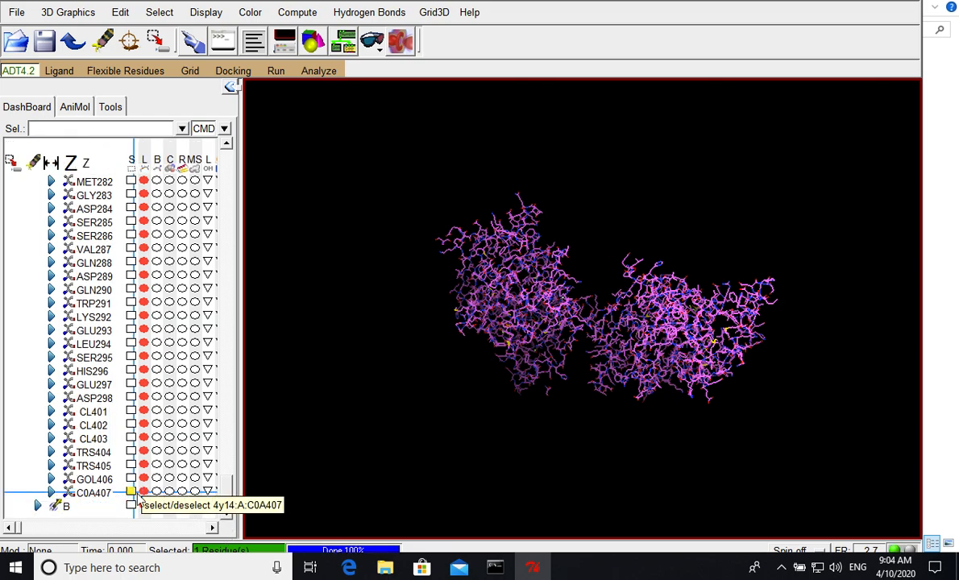
- Write the selected ligand as a PDB file named C0A in the vina_tutorial folder
click(16, 12)
mouse_move(49, 103)
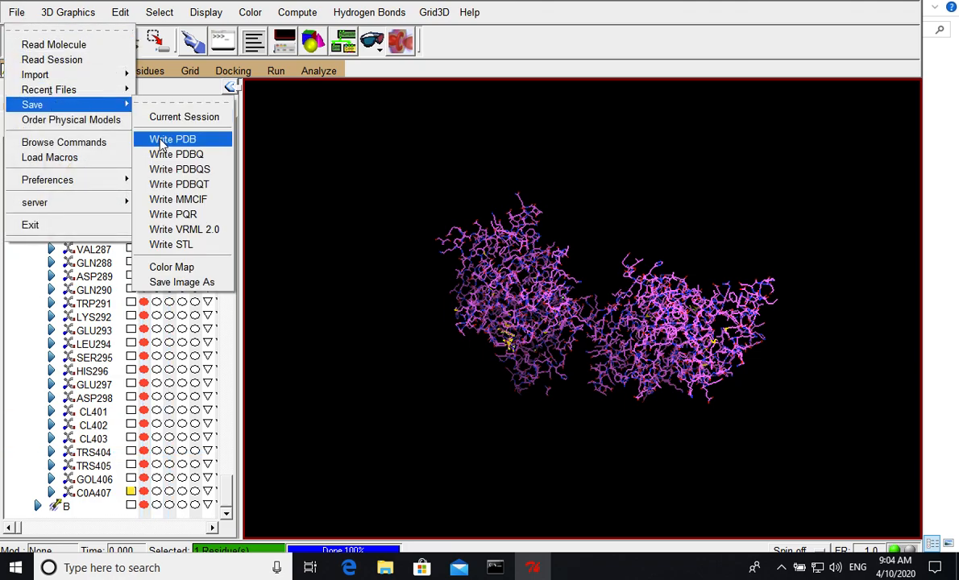
click(154, 130)
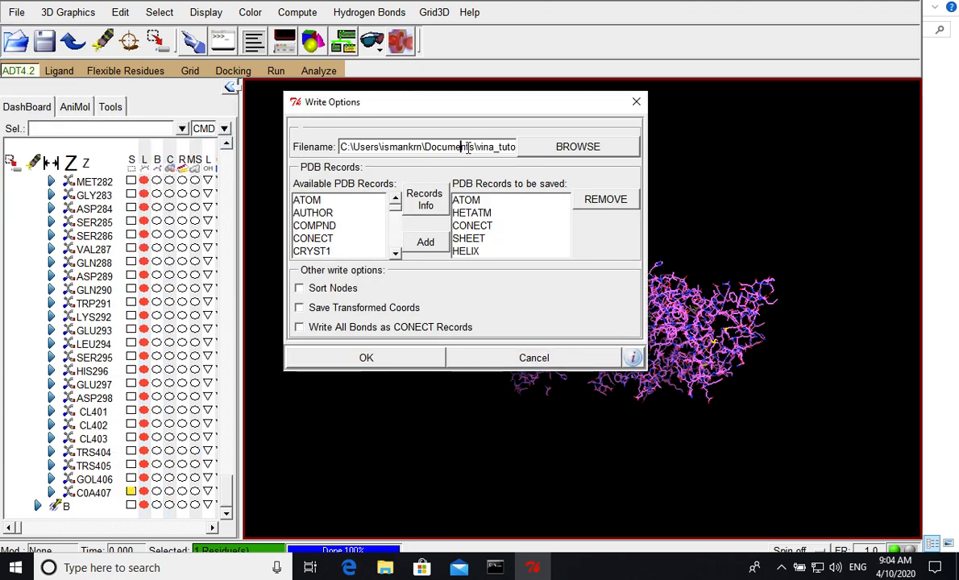
drag(464, 147, 568, 154)
click(496, 149)
key(shift+Left)
key(shift+Left)
key(shift+Left)
key(shift+Left)
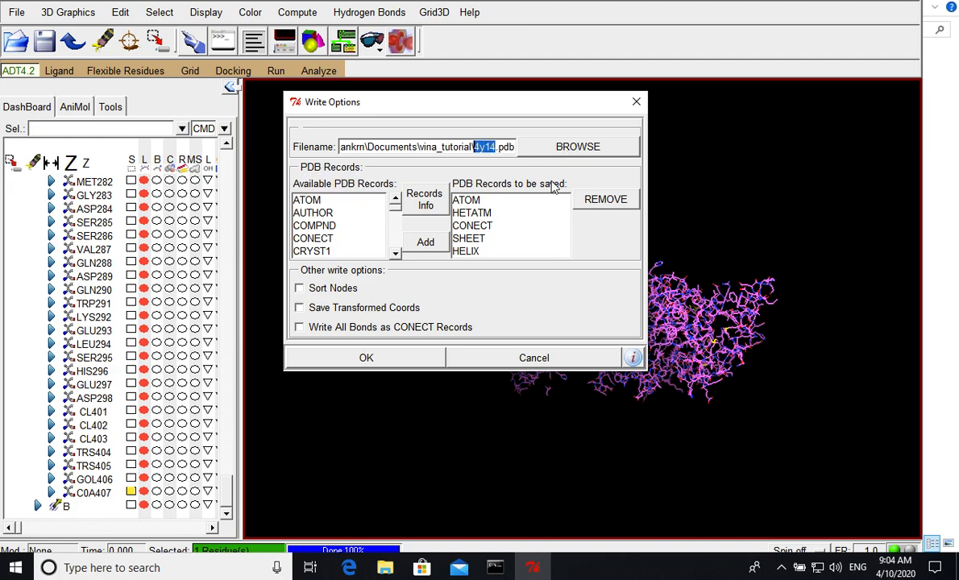
text(C0A)
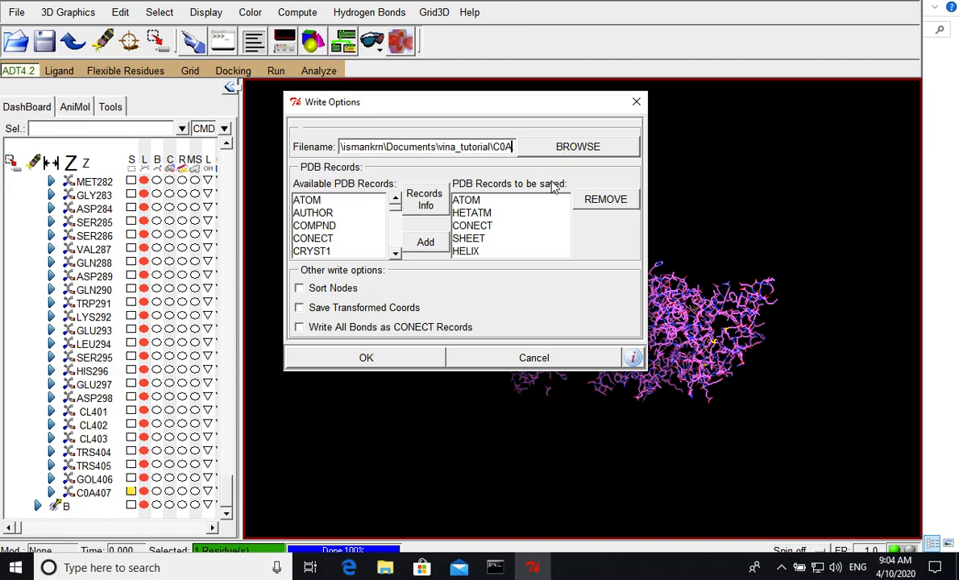
click(395, 356)
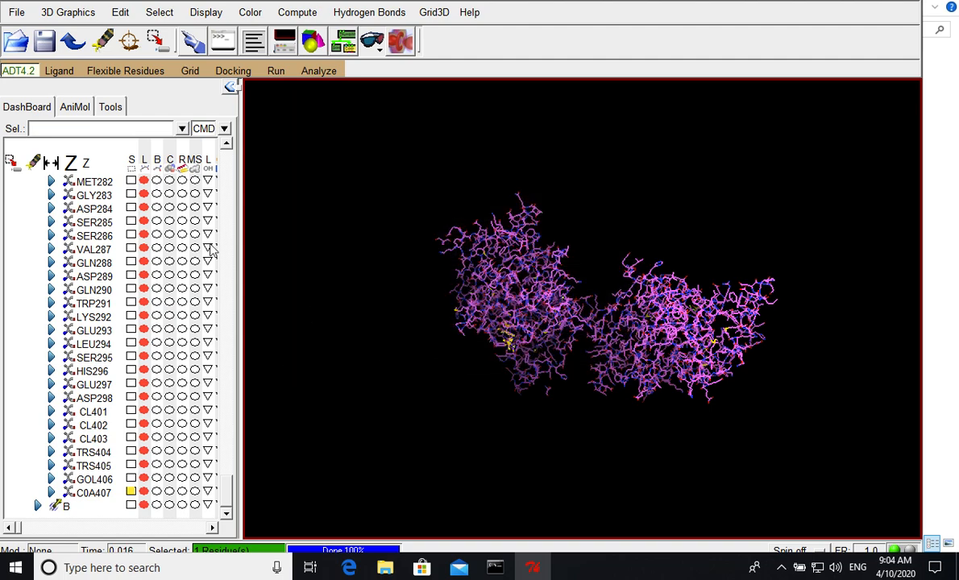
- Delete the molecule 4y14 from the workspace
scroll(210, 285, up, 3)
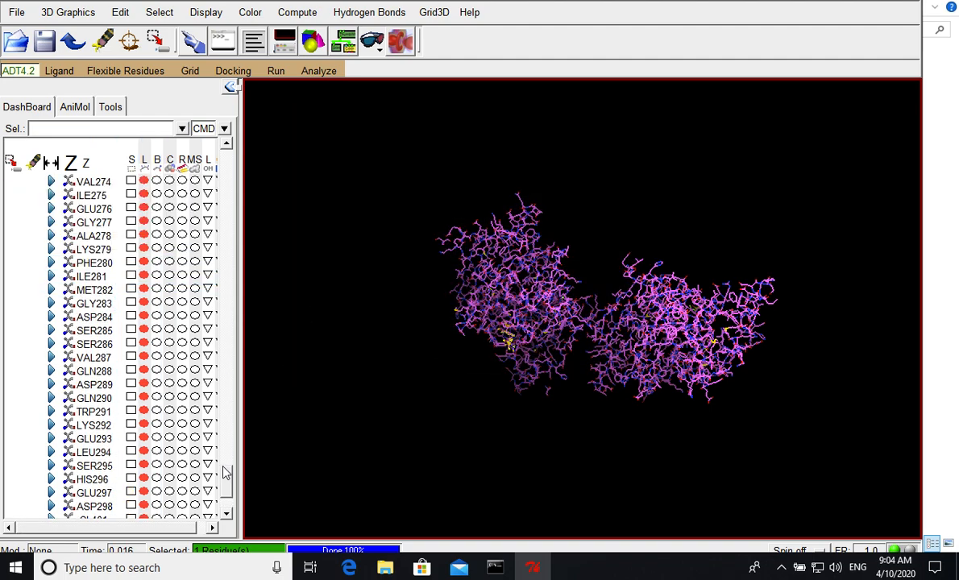
drag(226, 474, 227, 153)
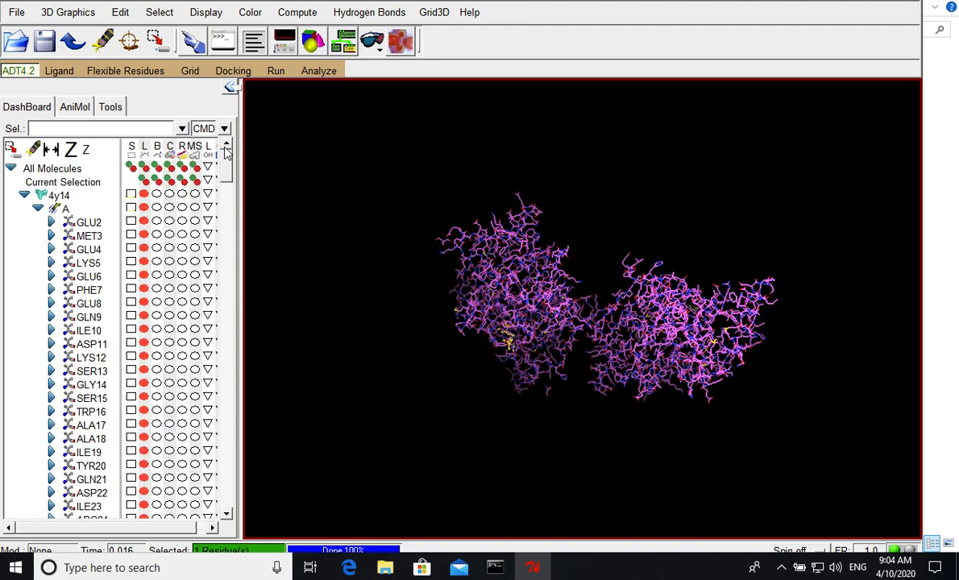
click(56, 198)
right_click(58, 202)
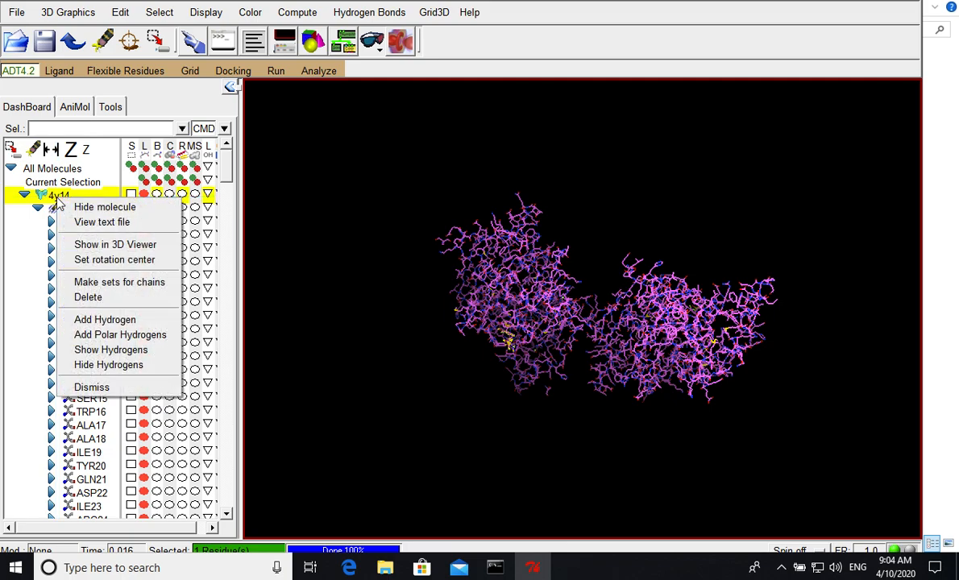
click(91, 300)
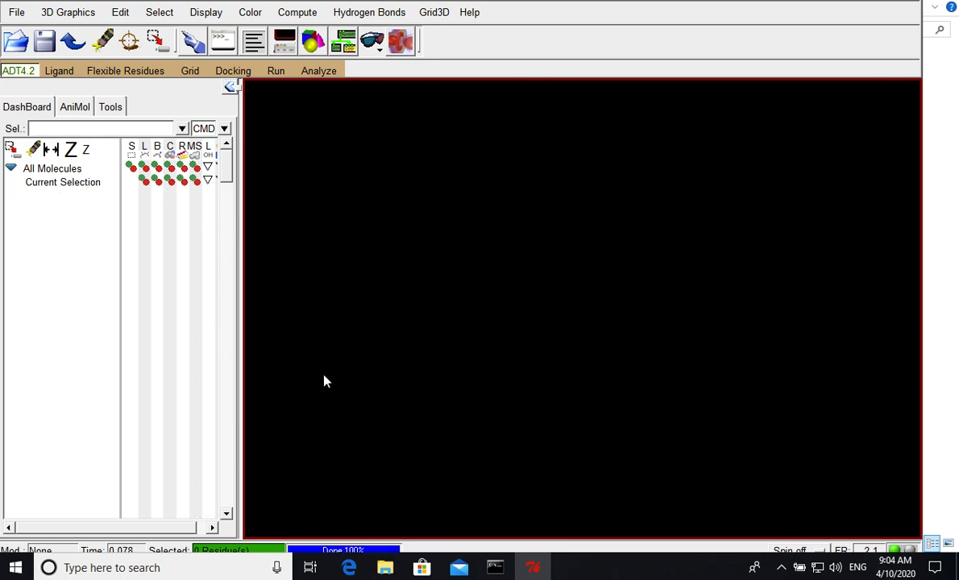
- Switch to File Explorer and check the vina_tutorial folder for the written 4Y14_A and C0A files
mouse_move(385, 570)
click(392, 516)
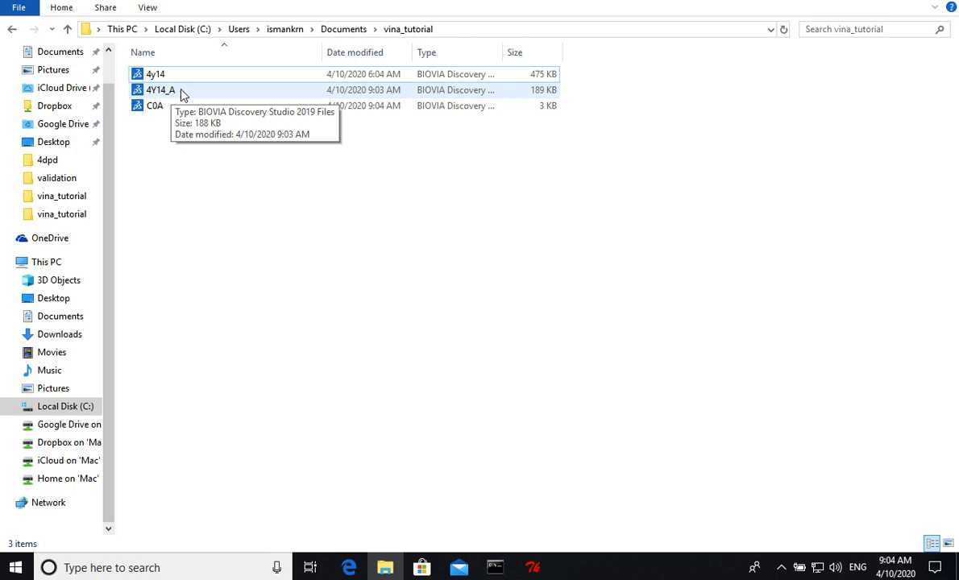
click(159, 110)
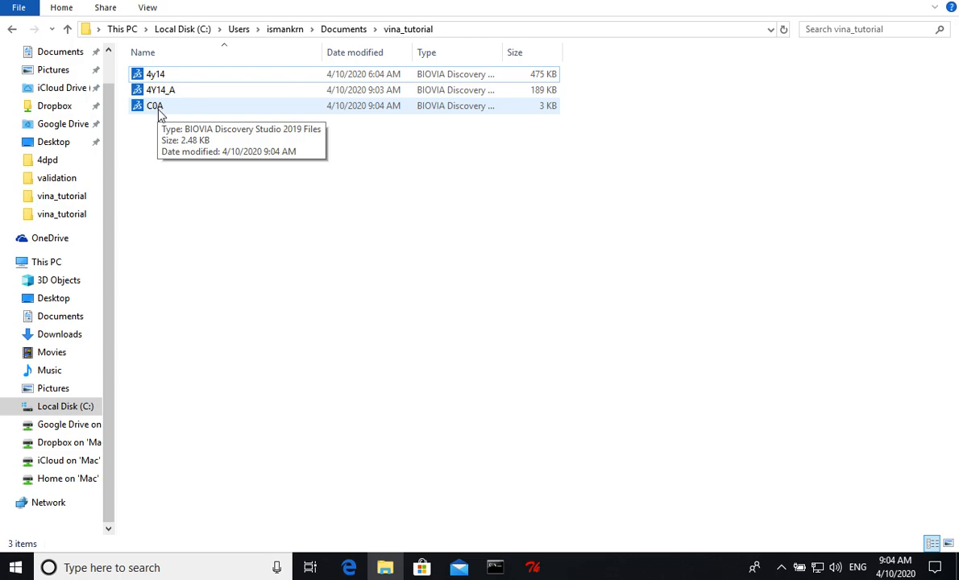
click(421, 382)
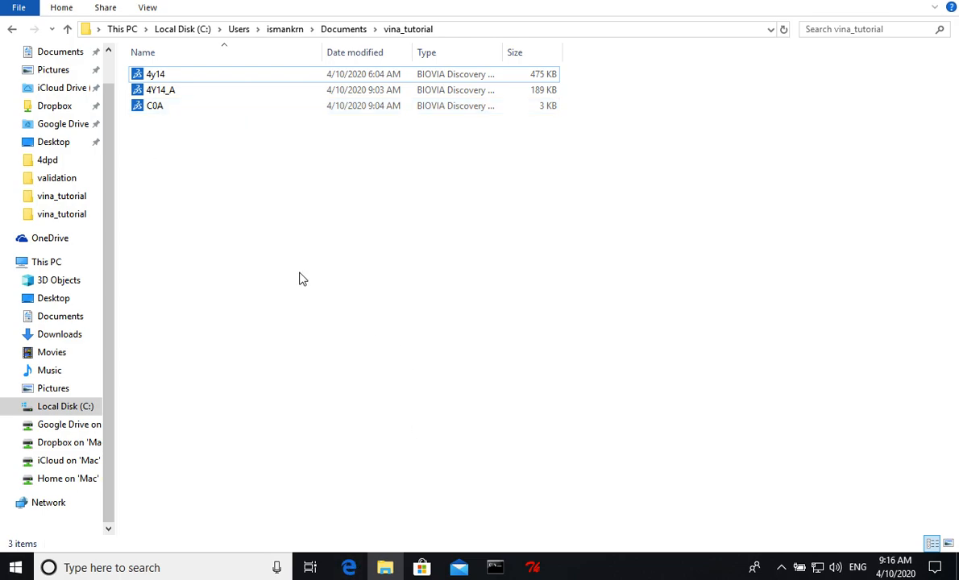
- Switch to AutoDockTools and read only the molecule file 4Y14_A from the vina_tutorial folder
mouse_move(533, 568)
click(531, 510)
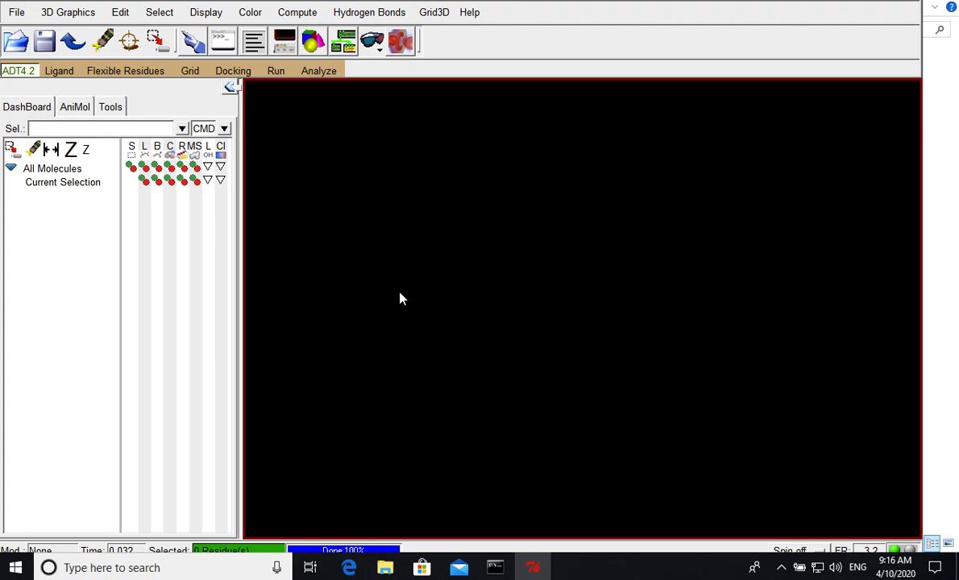
click(16, 13)
click(28, 45)
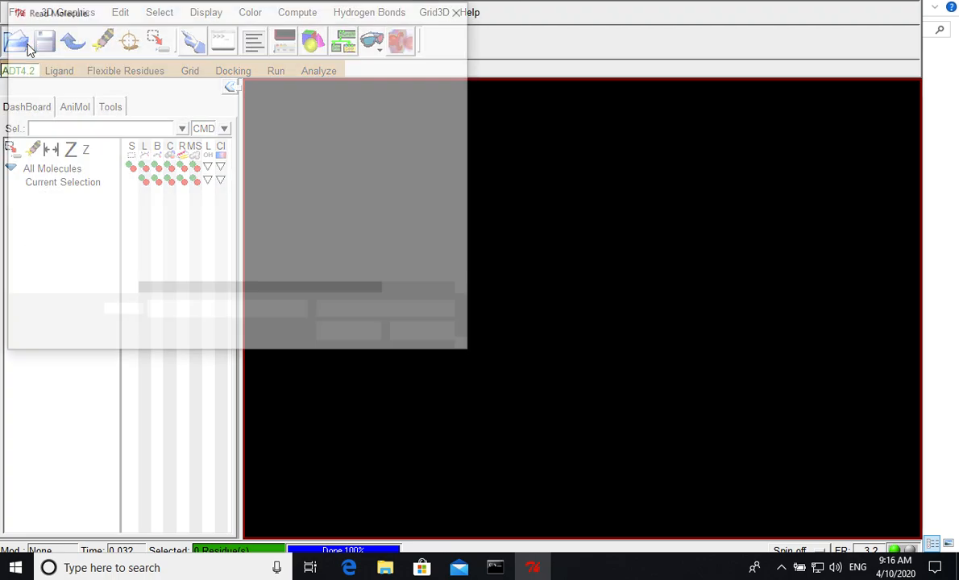
shift+click(157, 120)
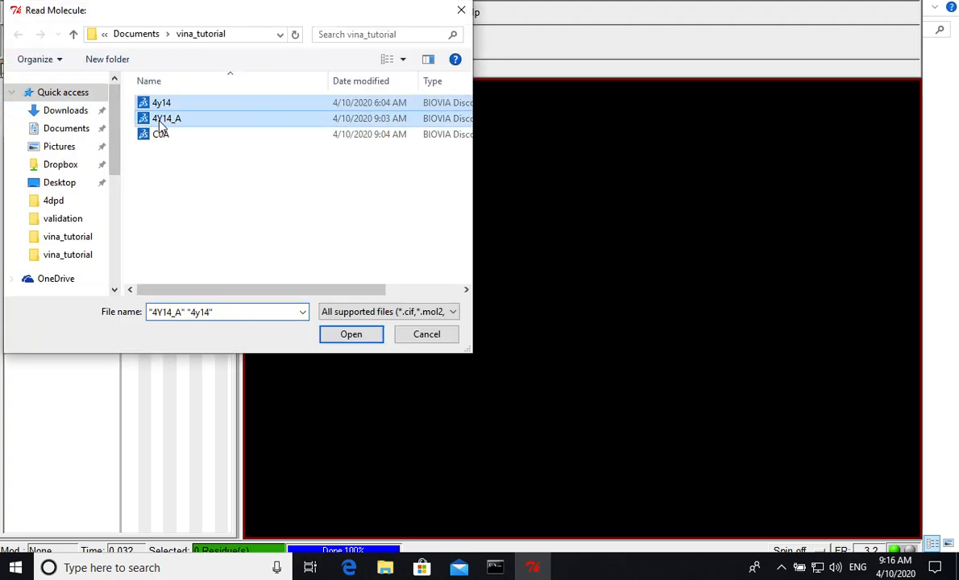
click(225, 314)
key(End)
key(BackSpace)
key(BackSpace)
key(BackSpace)
key(BackSpace)
key(BackSpace)
key(BackSpace)
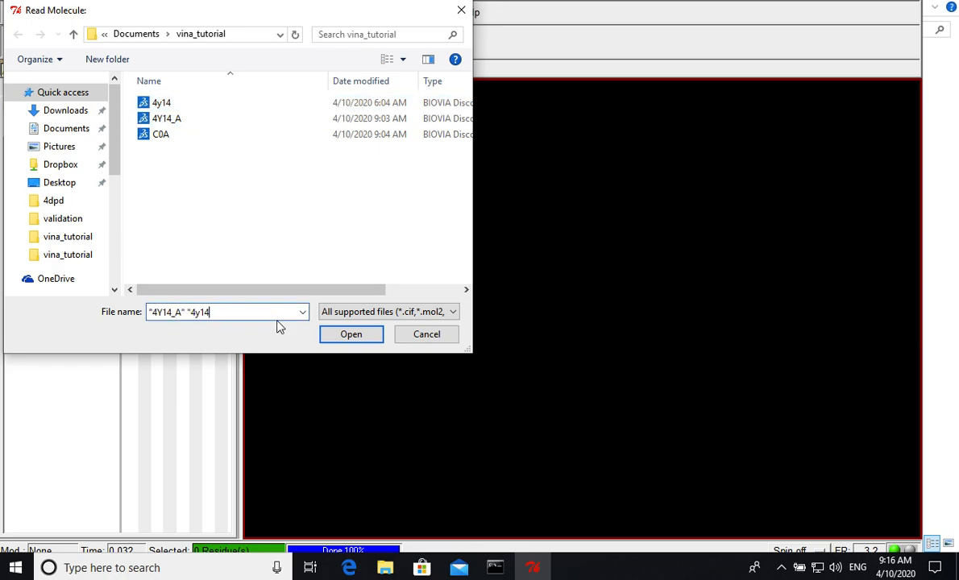
key(BackSpace)
click(349, 336)
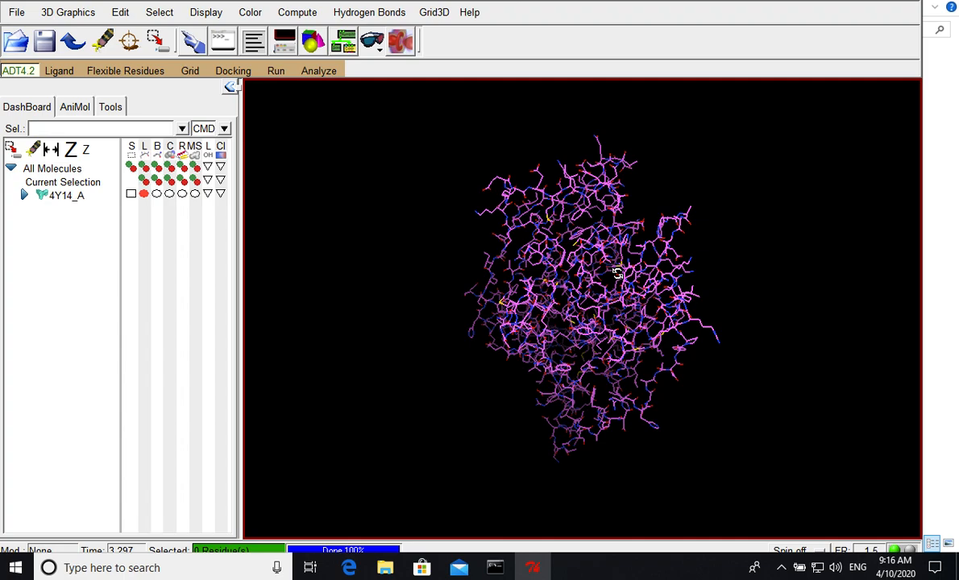
- Add polar hydrogens only to the protein 4Y14_A
drag(519, 265, 574, 268)
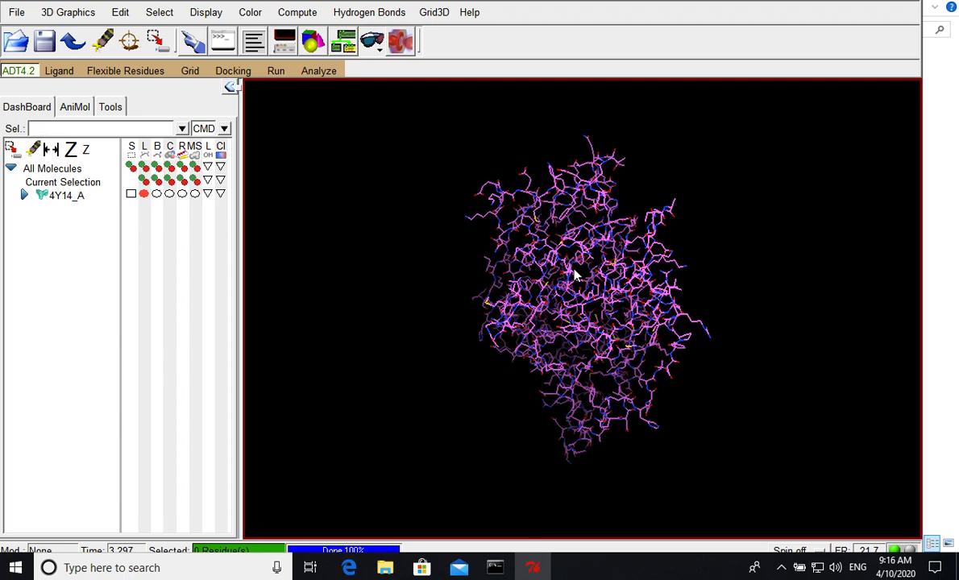
drag(483, 285, 487, 329)
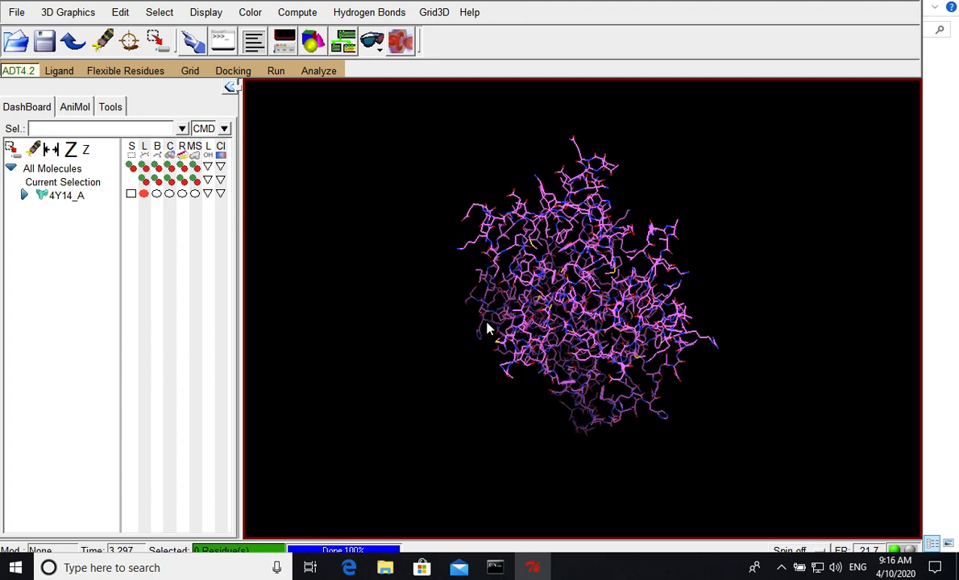
click(121, 14)
mouse_move(153, 136)
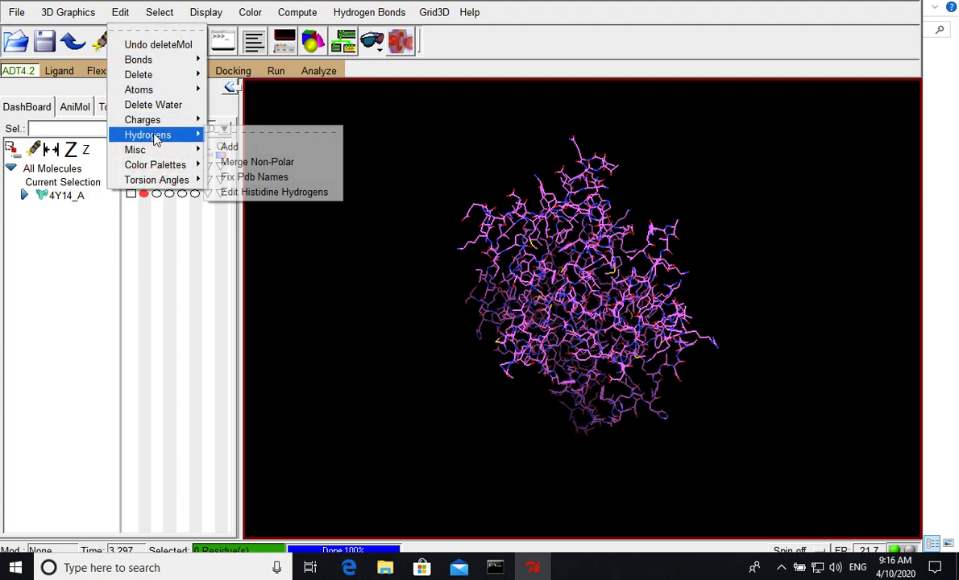
click(233, 147)
click(363, 166)
click(405, 309)
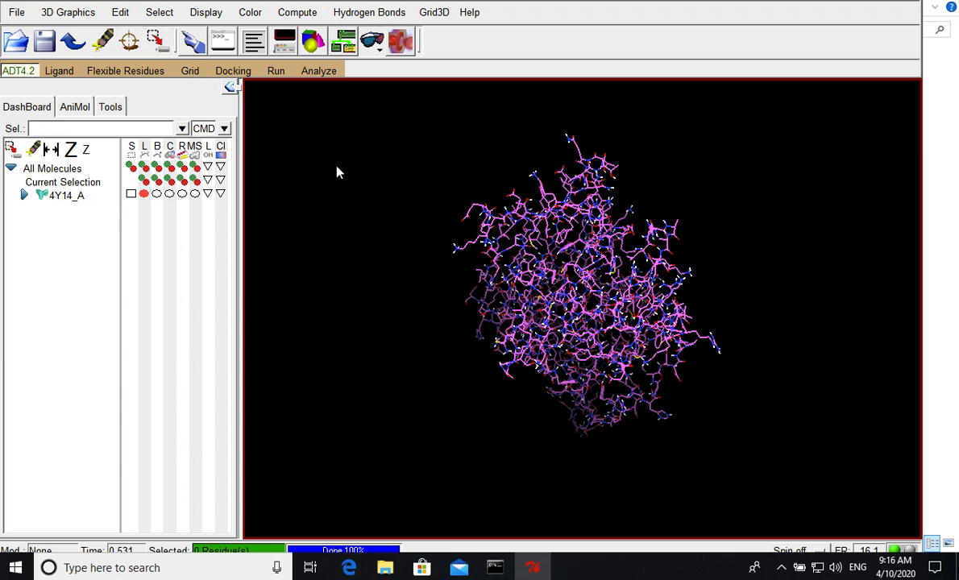
- Compute Gasteiger charges for the protein 4Y14_A
click(120, 13)
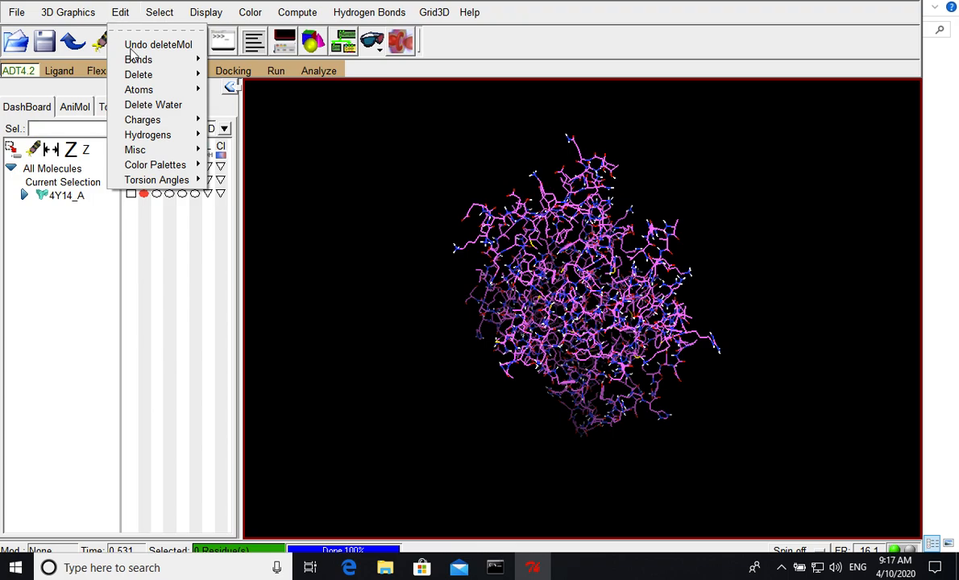
mouse_move(145, 121)
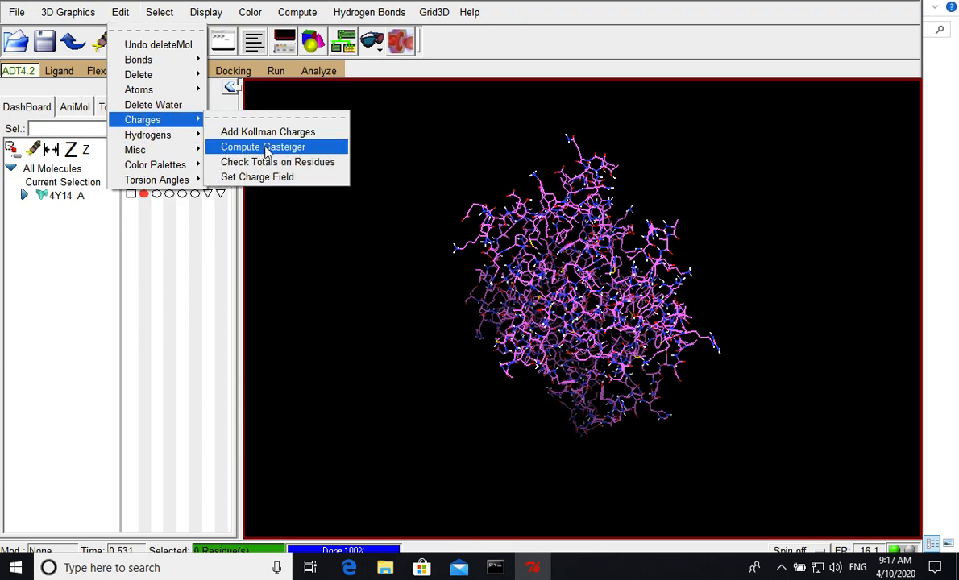
click(268, 149)
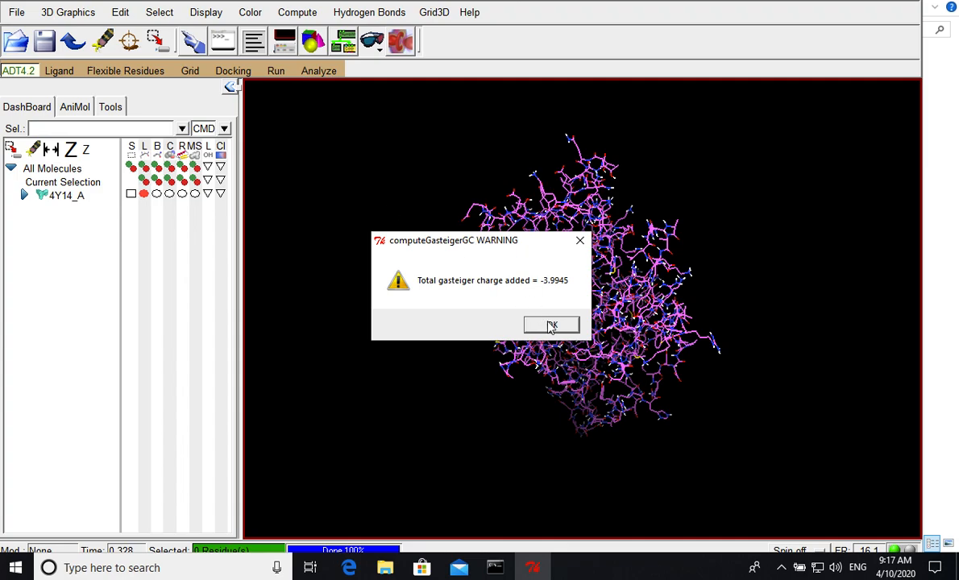
click(552, 326)
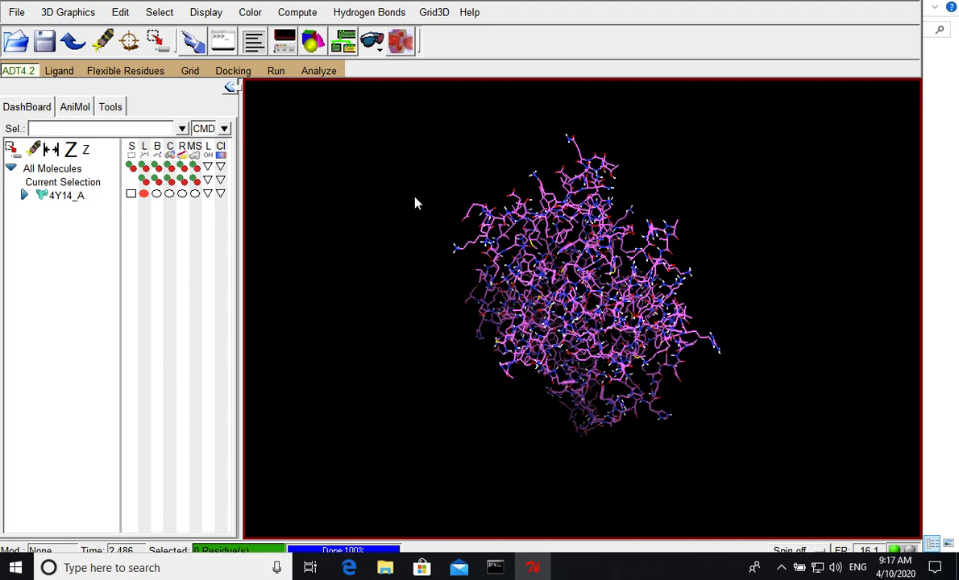
- Choose 4Y14_A as the grid macromolecule and save it as a PDBQT file named 4Y14_A in the vina_tutorial folder
click(190, 70)
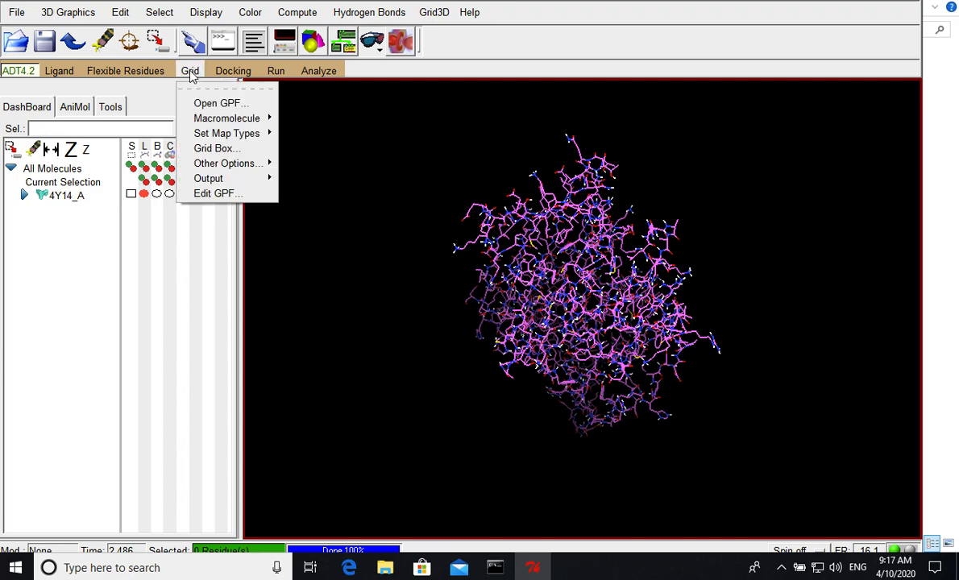
mouse_move(234, 118)
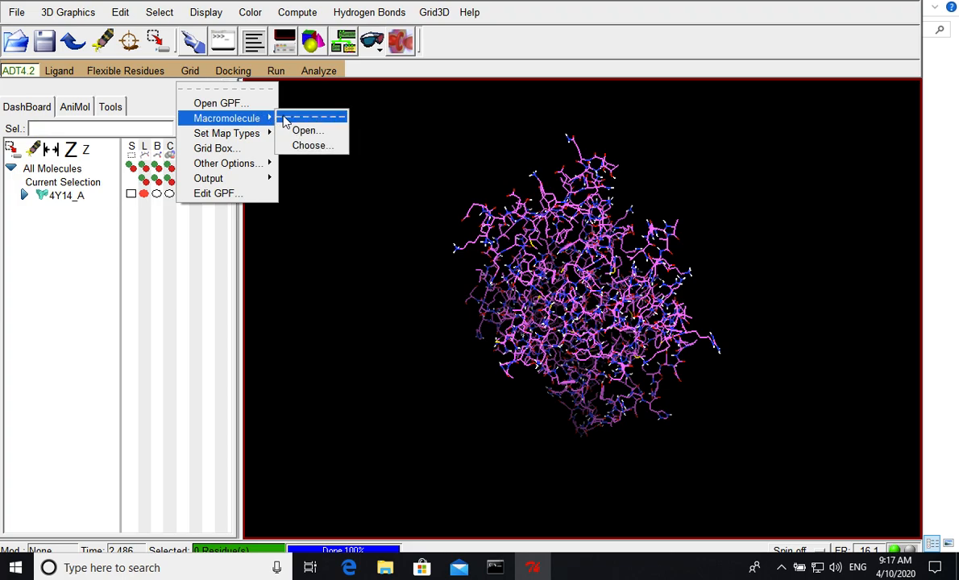
click(312, 146)
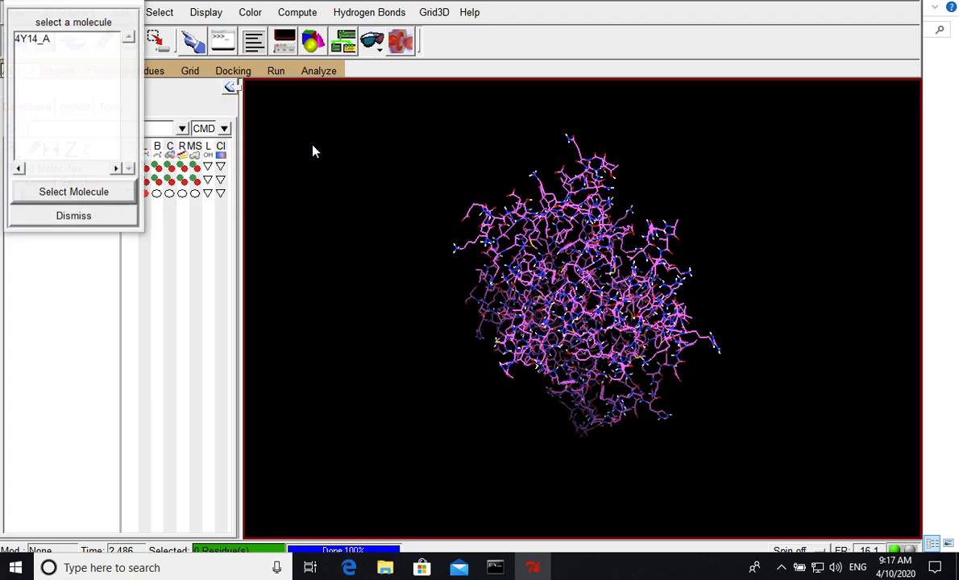
click(47, 42)
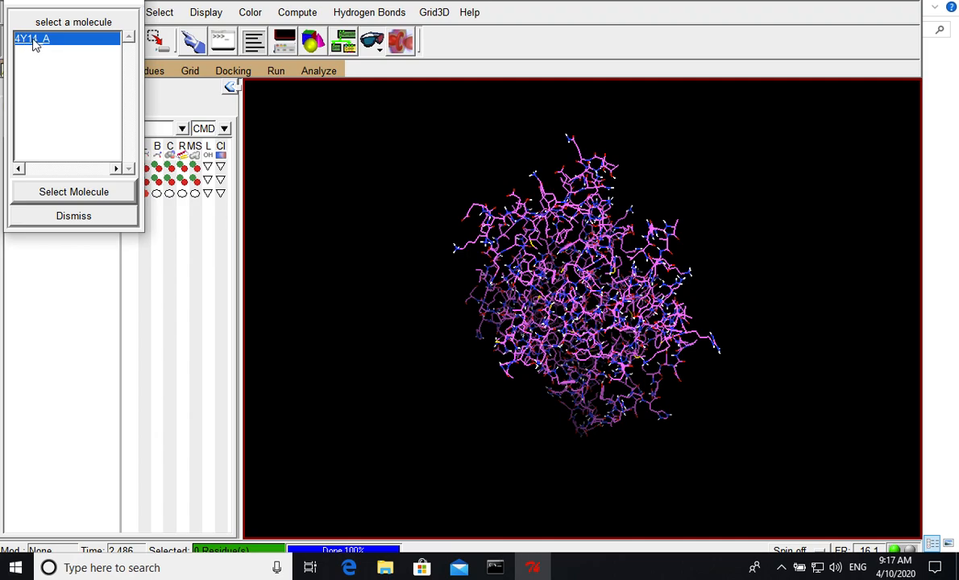
click(74, 191)
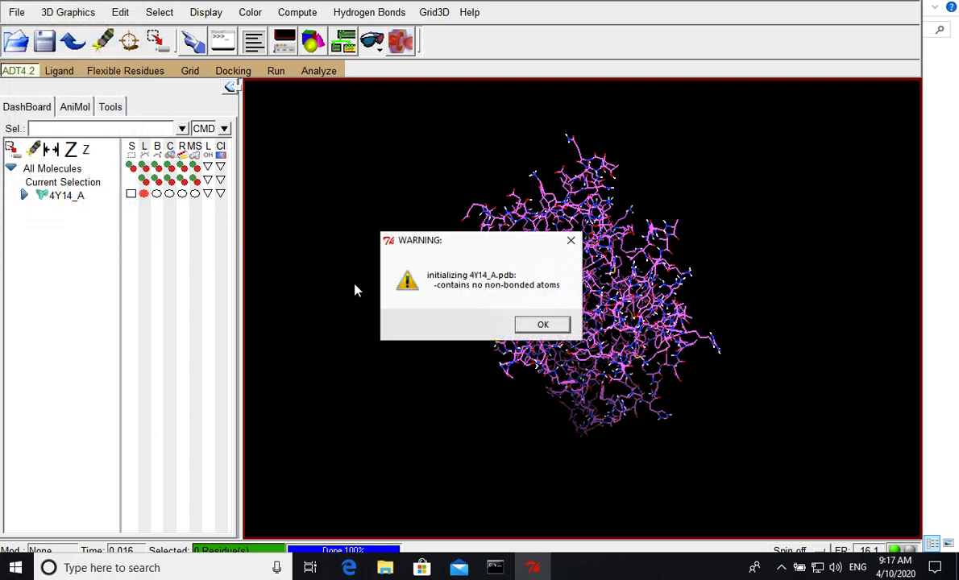
click(544, 325)
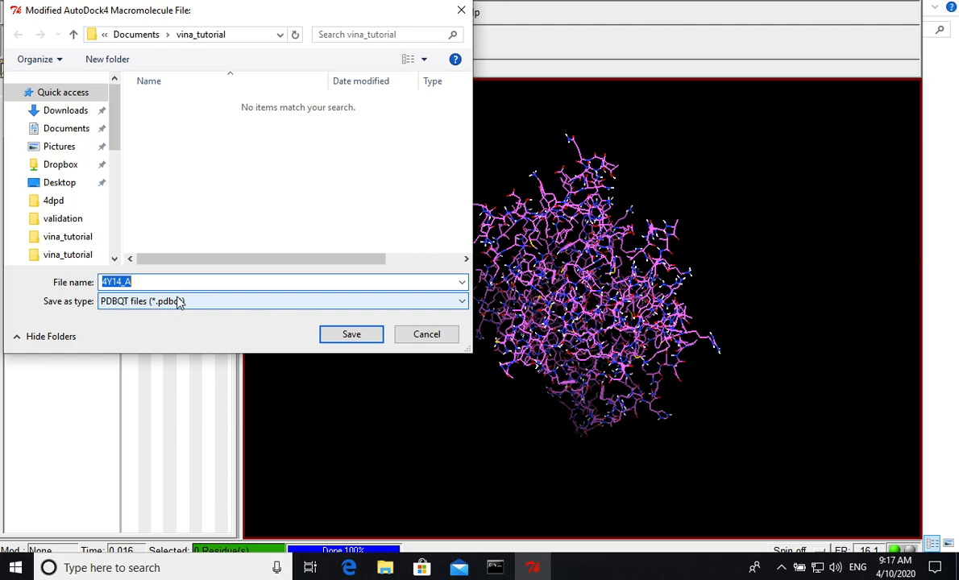
click(346, 336)
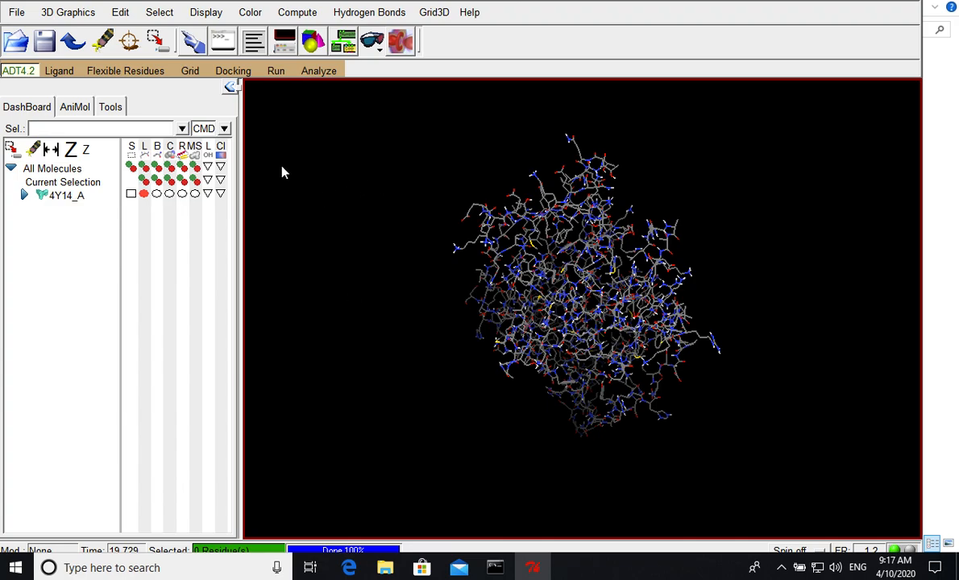
- Open the C0A file from the vina_tutorial folder as the ligand input, listing all file types to find it
click(63, 74)
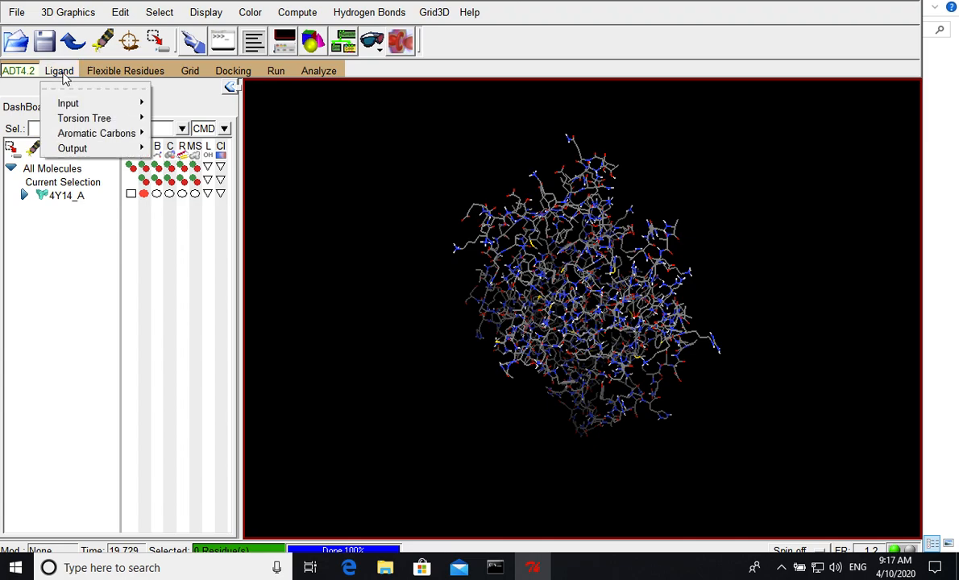
mouse_move(66, 103)
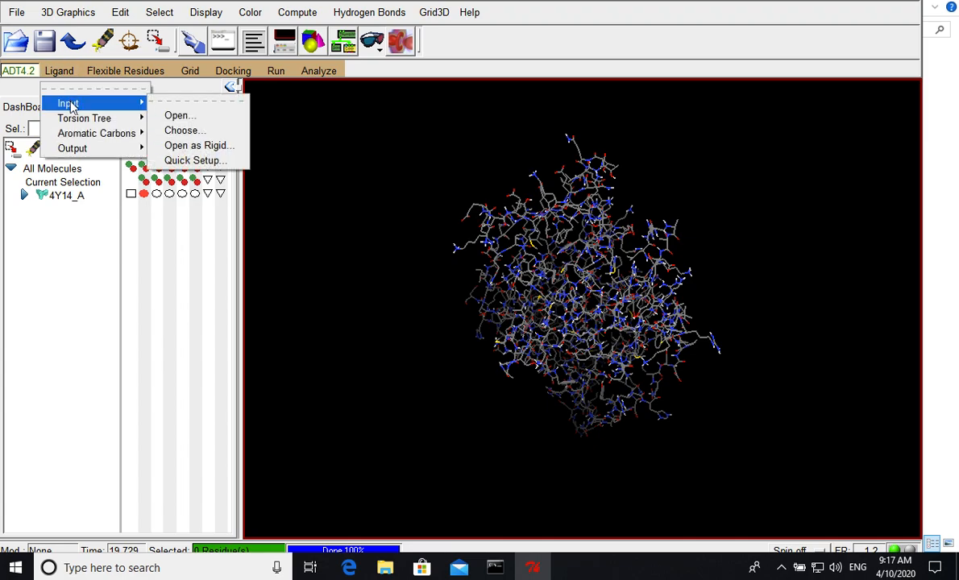
click(179, 115)
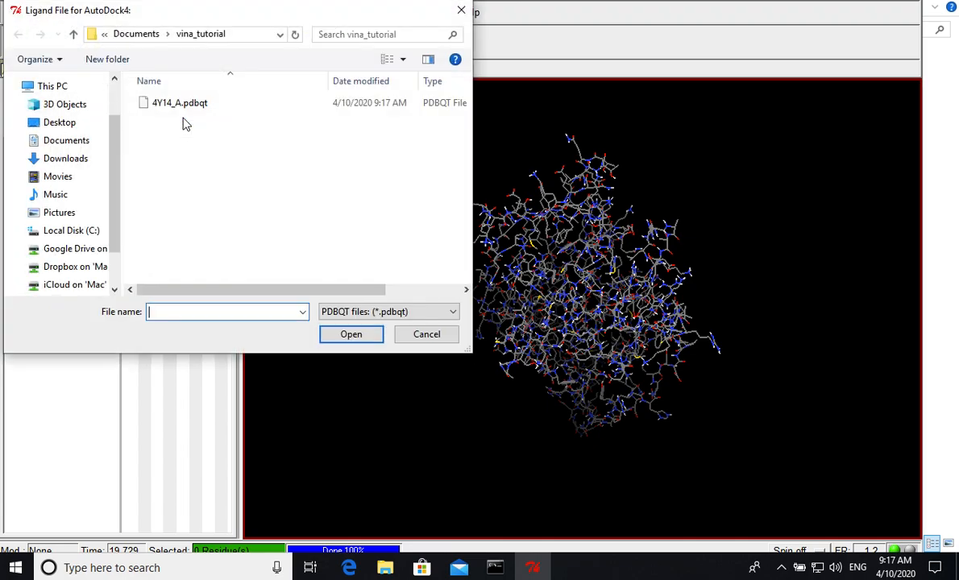
click(352, 315)
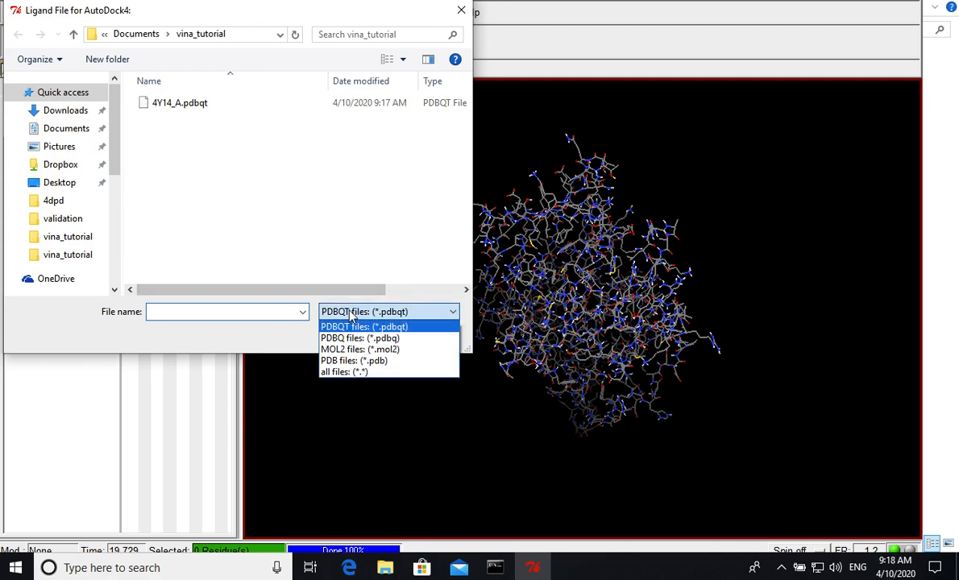
click(348, 373)
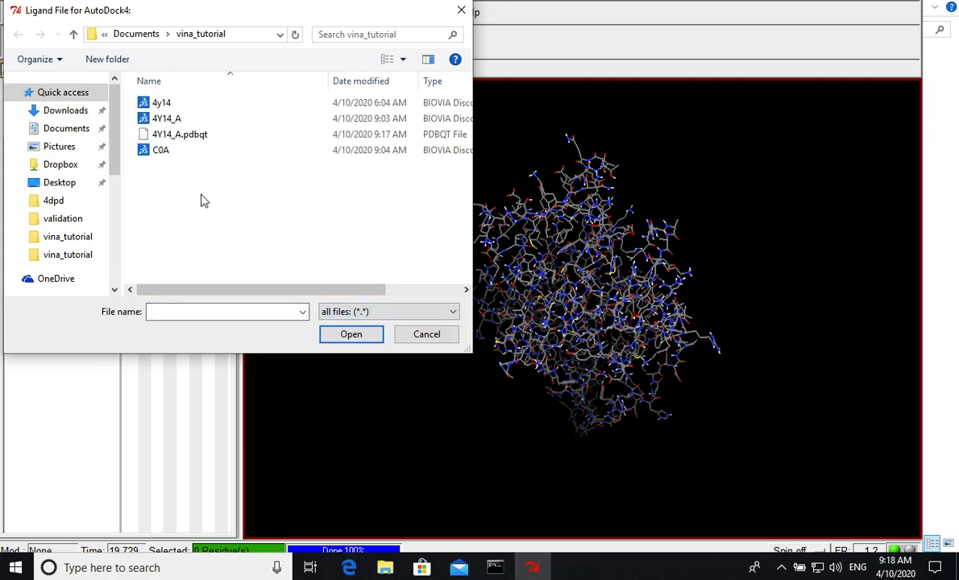
click(160, 151)
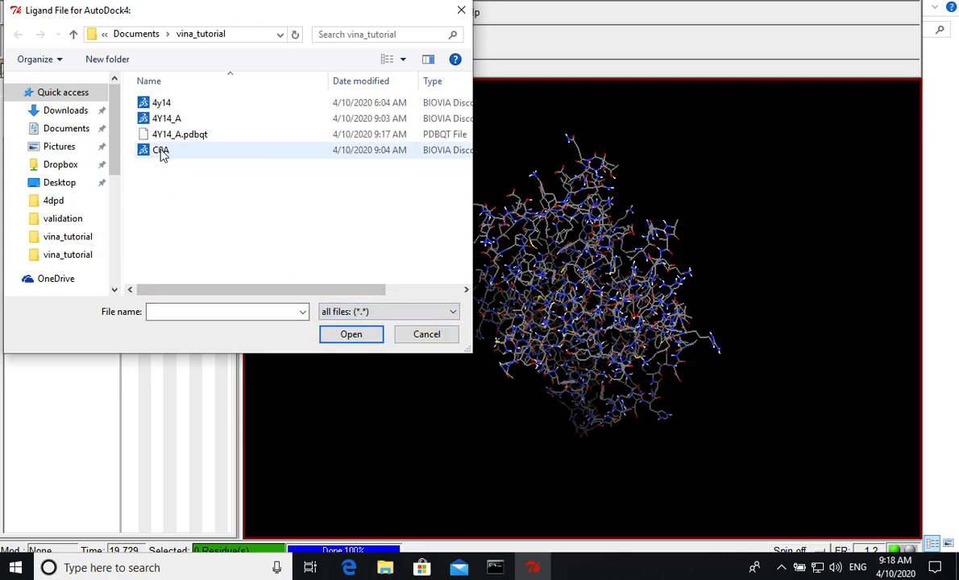
click(350, 332)
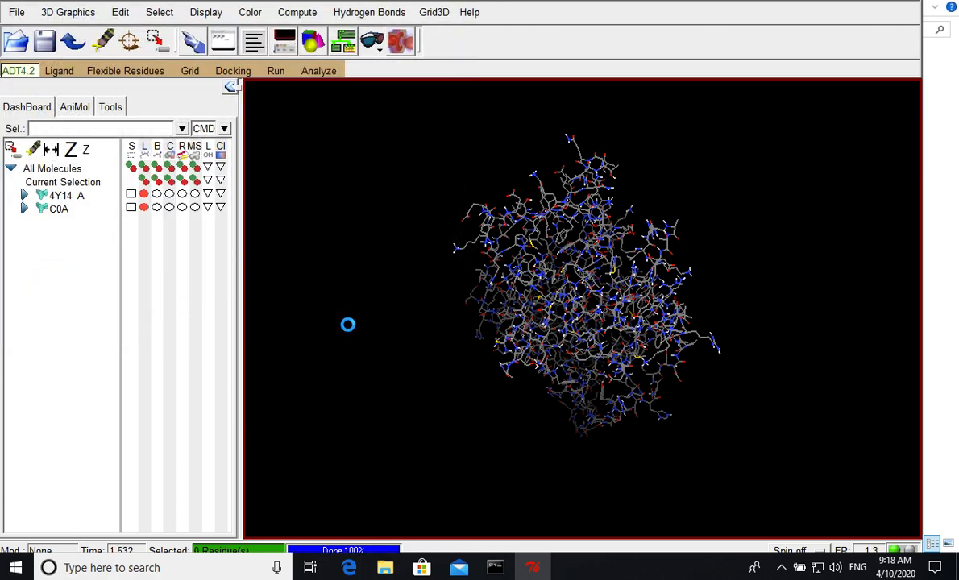
click(529, 340)
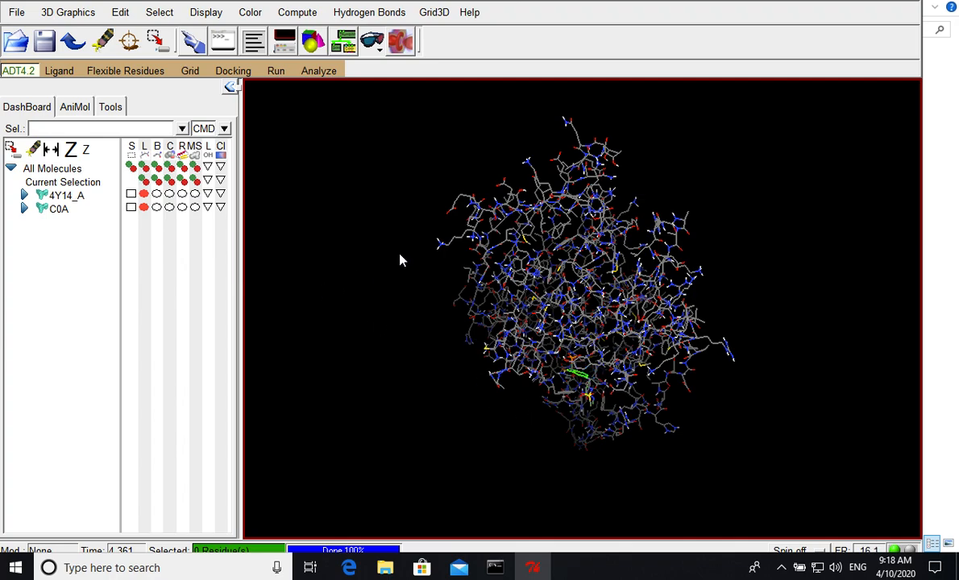
- Hide the line display of protein 4Y14_A and bring ligand C0A into close view
click(144, 194)
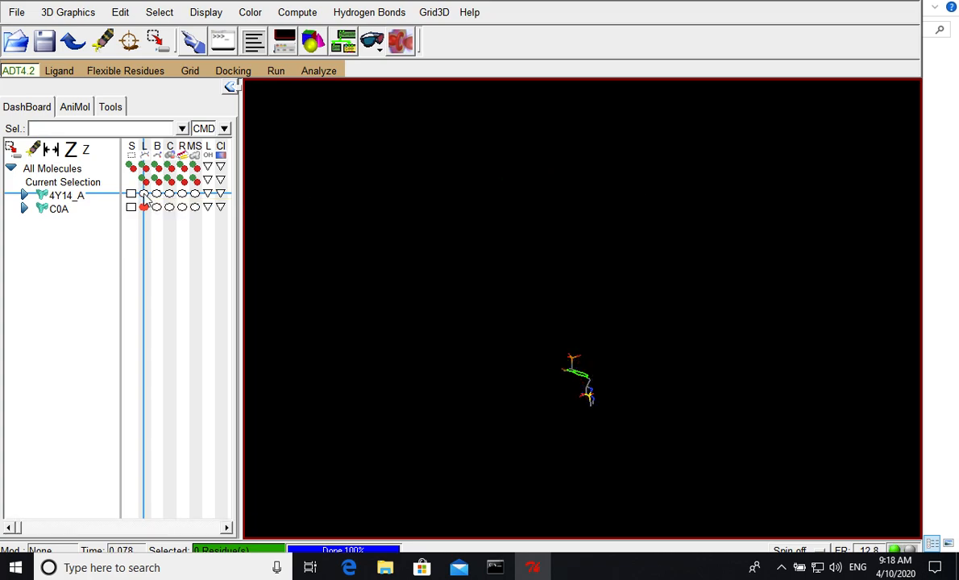
drag(576, 349, 701, 226)
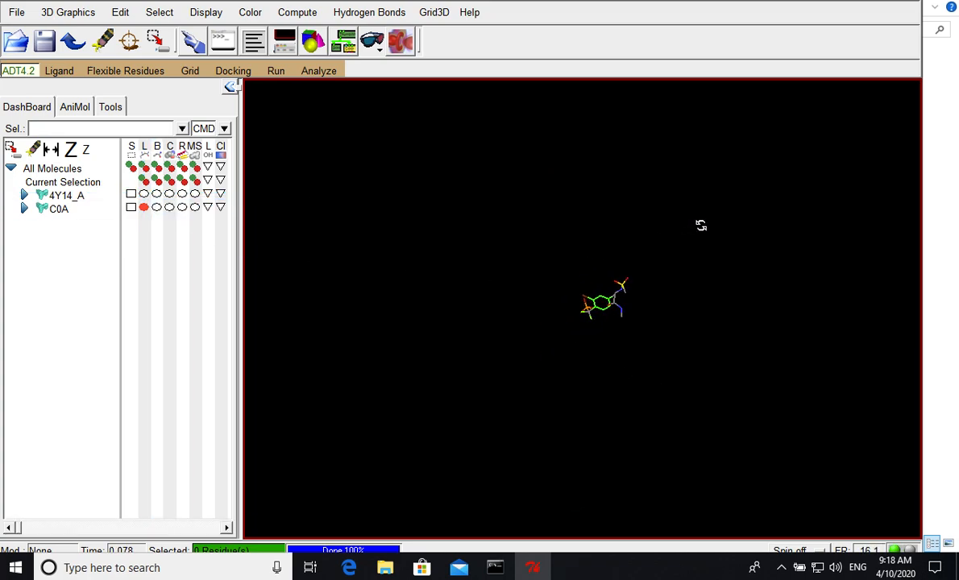
scroll(667, 262, up, 6)
mouse_move(687, 272)
mouse_down()
mouse_move(694, 254)
mouse_move(698, 262)
mouse_up()
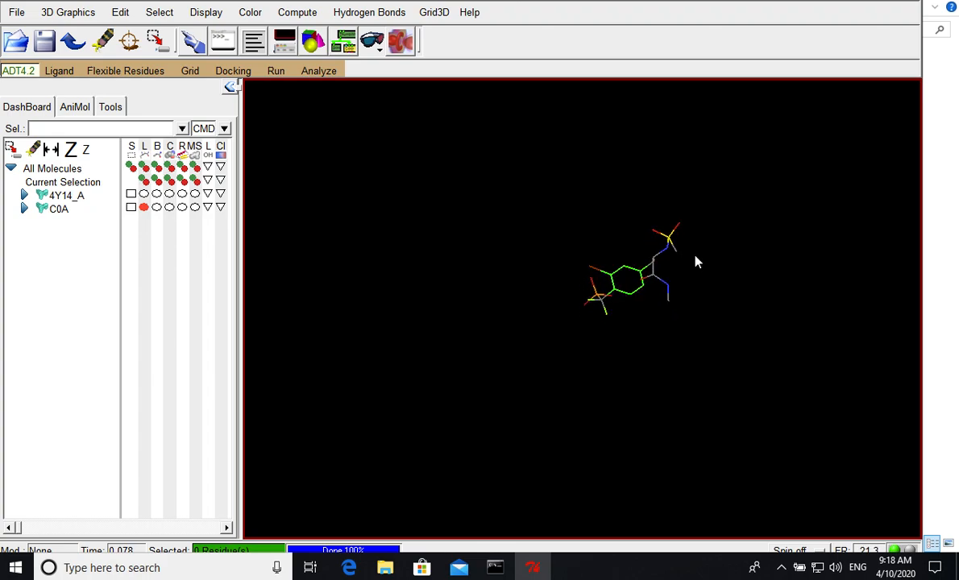
drag(673, 332, 702, 335)
- Display the rotatable bonds of ligand C0A with Choose Torsions and accept the default torsions
click(59, 70)
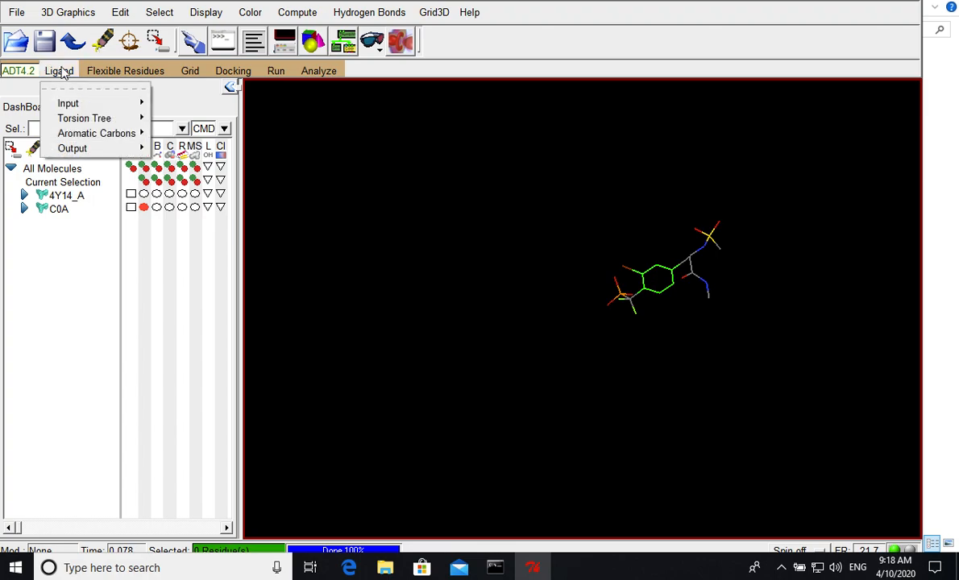
mouse_move(70, 123)
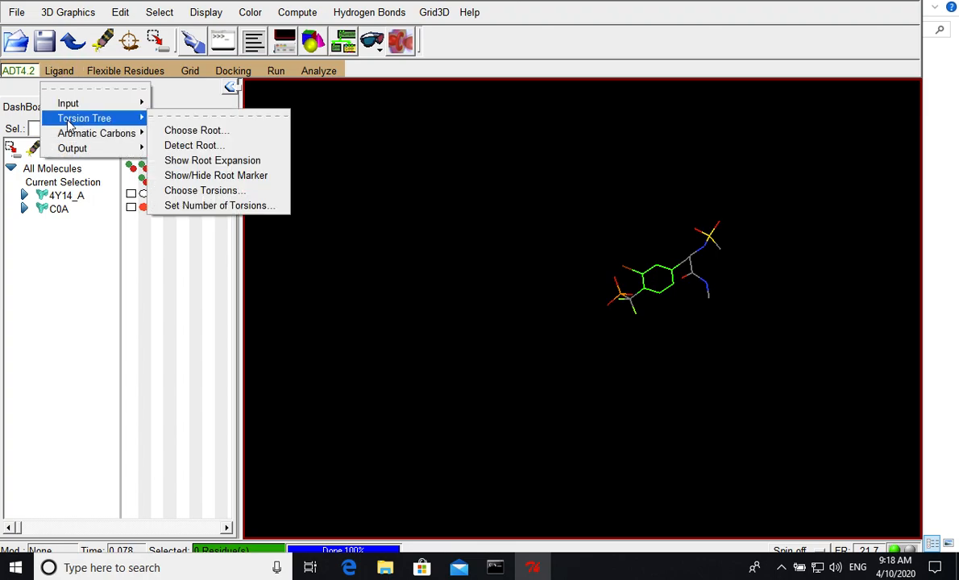
click(202, 191)
drag(720, 331, 678, 335)
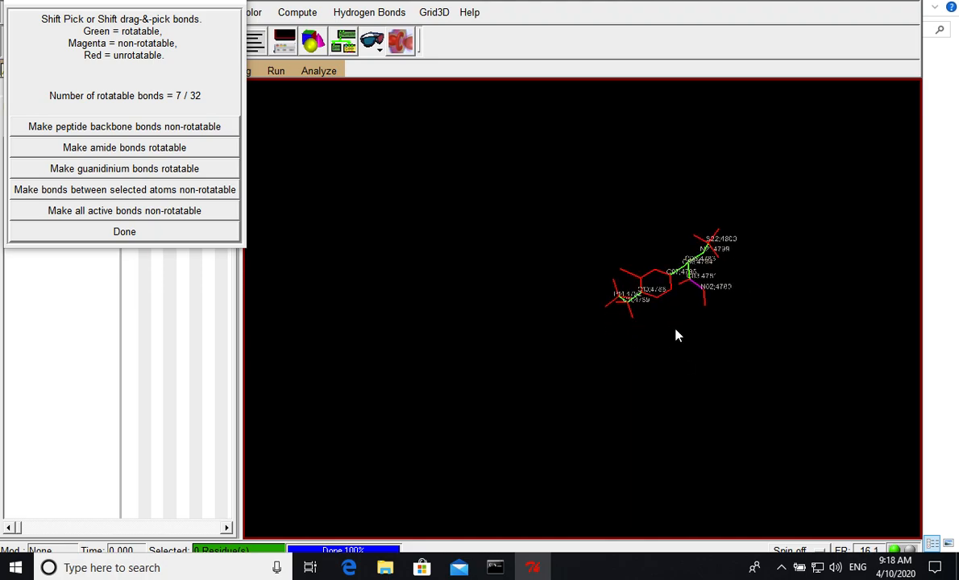
click(208, 233)
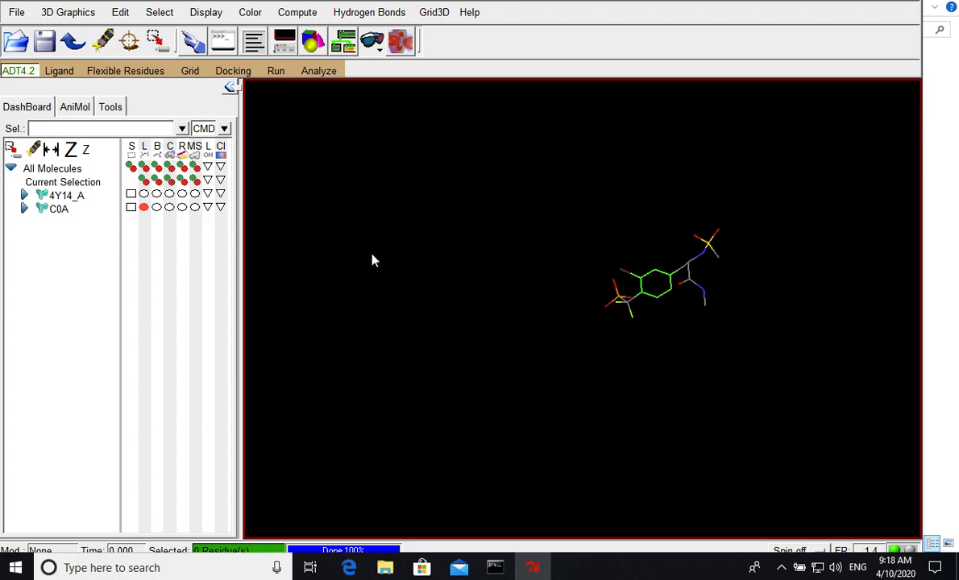
- Check the number of active torsions for ligand C0A and leave the setting as it is
click(59, 71)
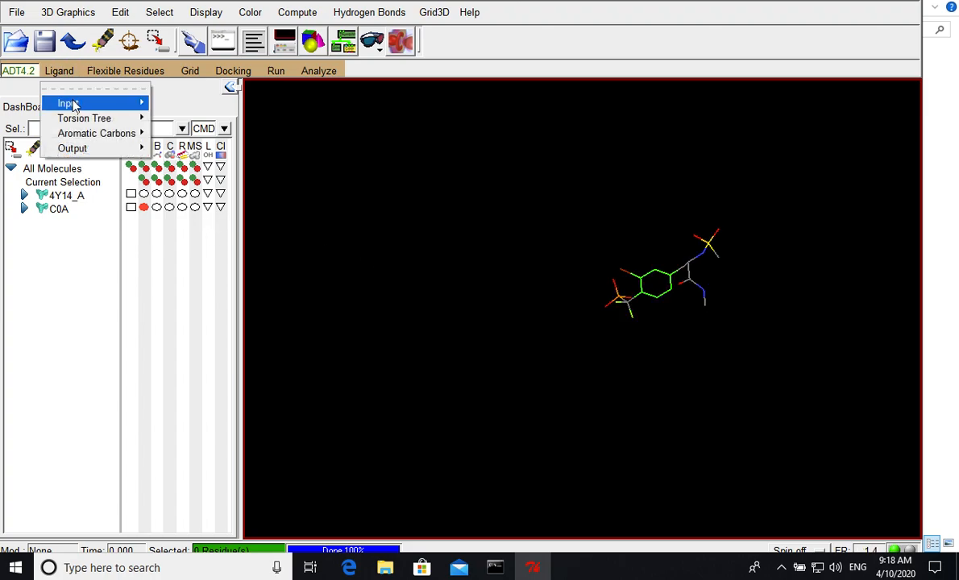
mouse_move(71, 119)
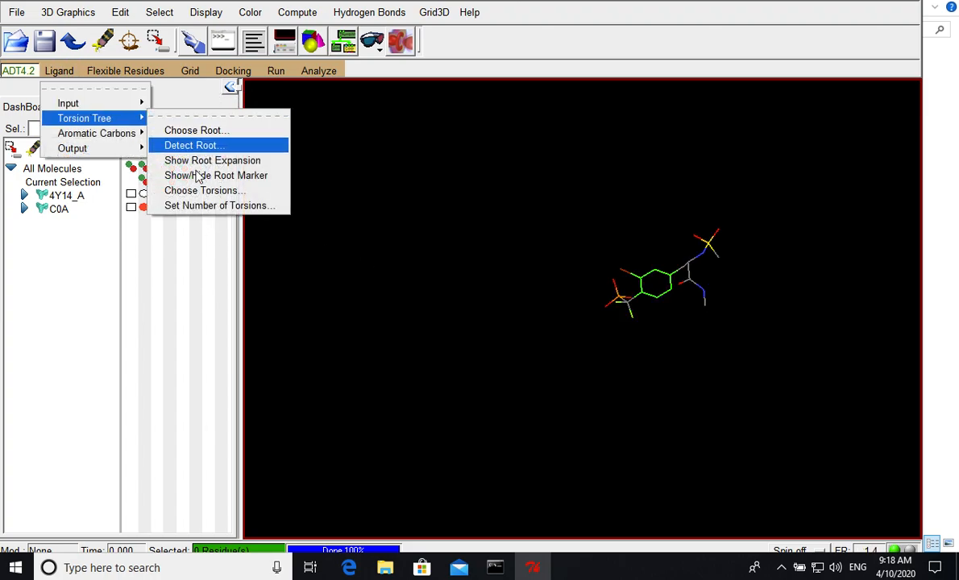
click(197, 205)
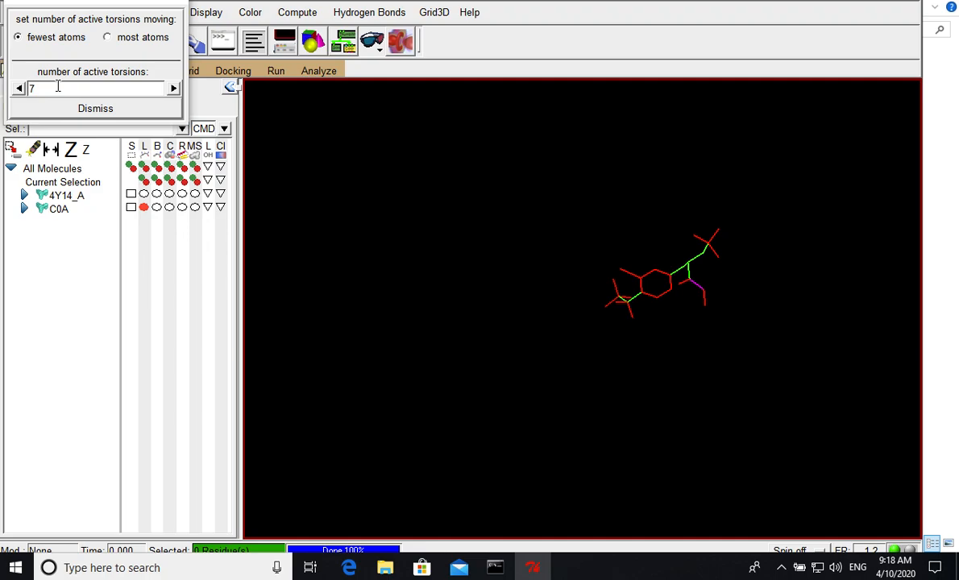
click(78, 107)
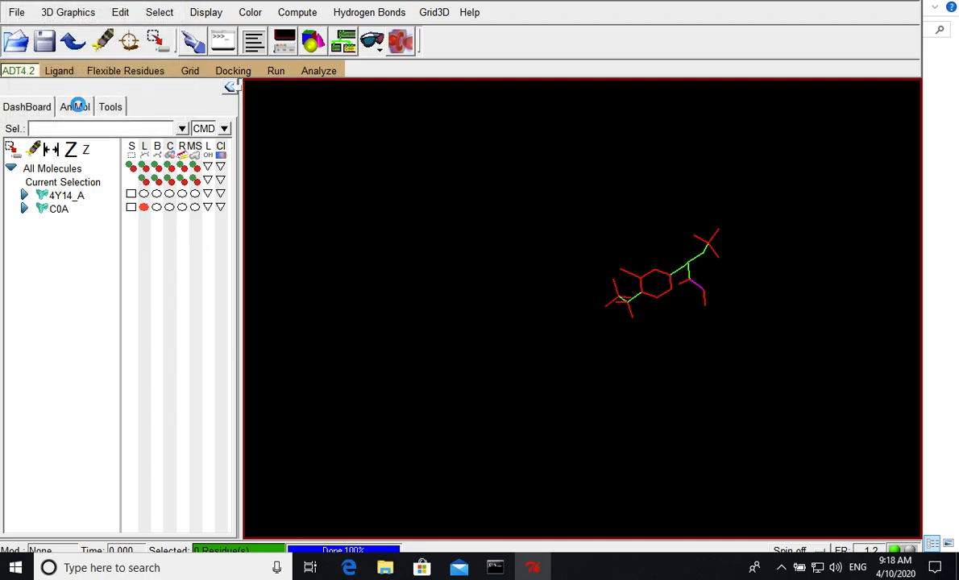
- Save the prepared ligand as a PDBQT file named C0A in the vina_tutorial folder
click(59, 73)
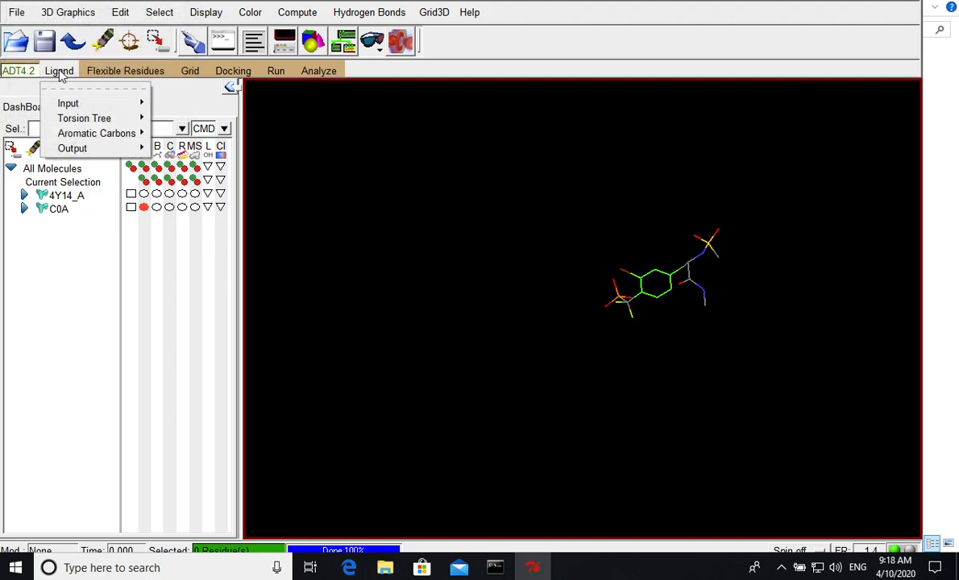
mouse_move(82, 152)
click(179, 161)
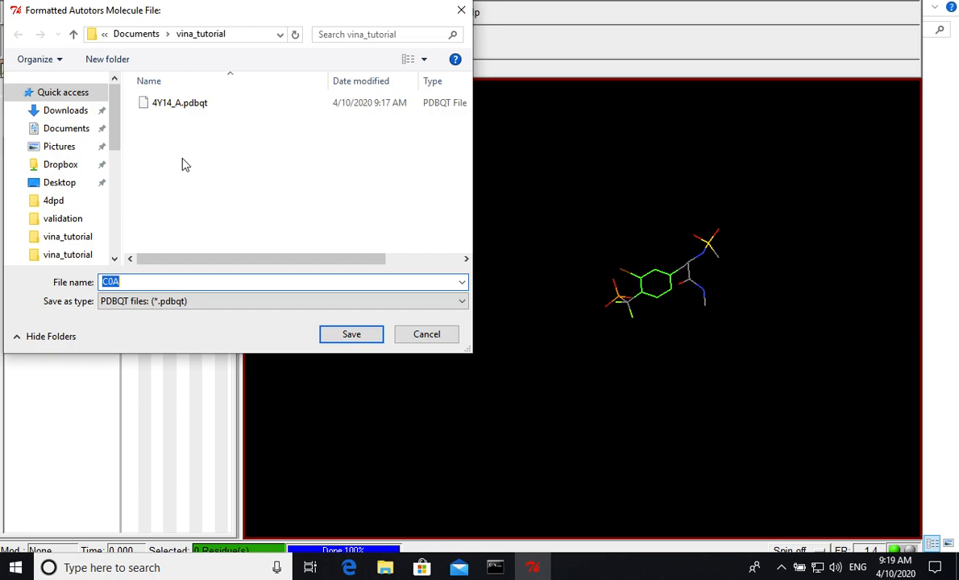
click(346, 333)
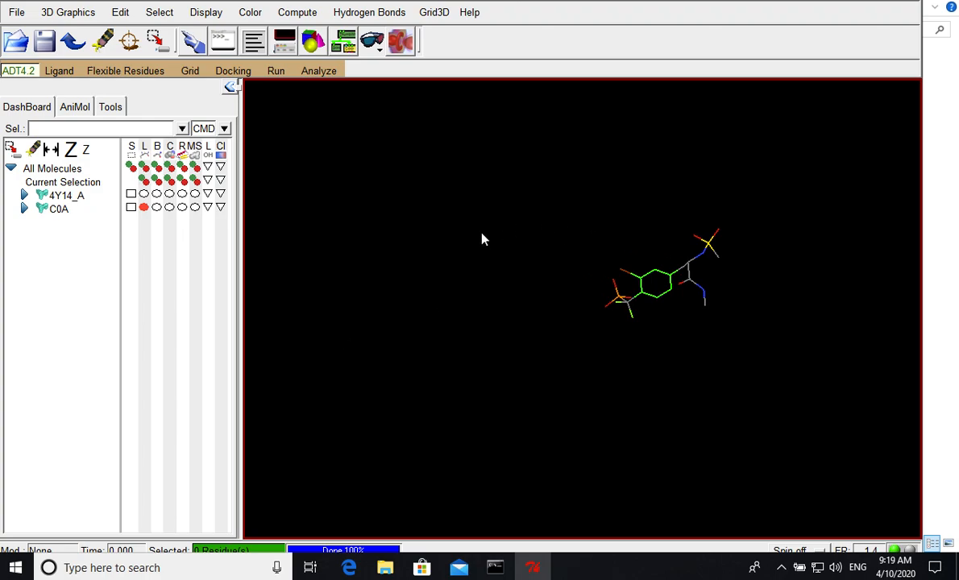
- Set the grid map types by choosing C0A as the ligand and acknowledge the charge warning
click(190, 72)
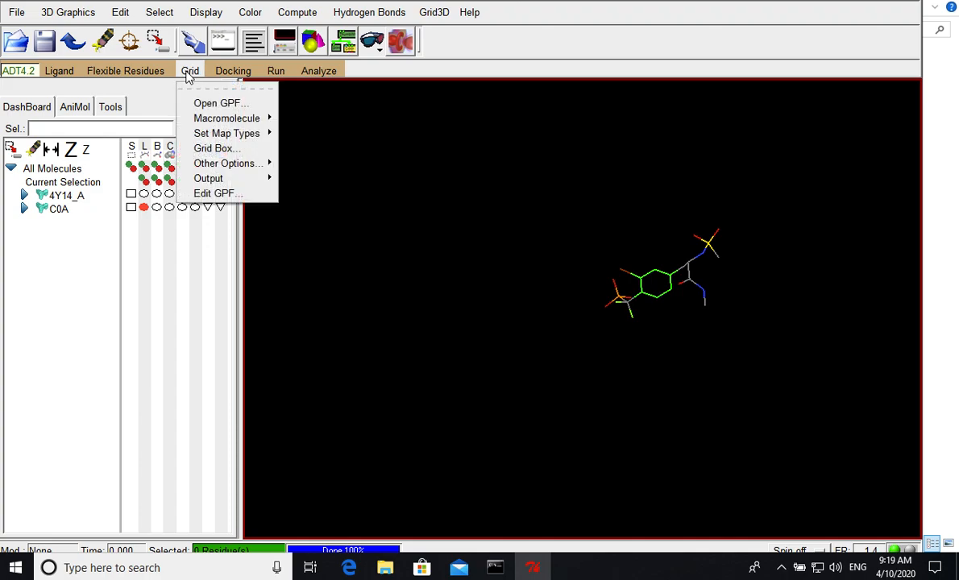
mouse_move(218, 133)
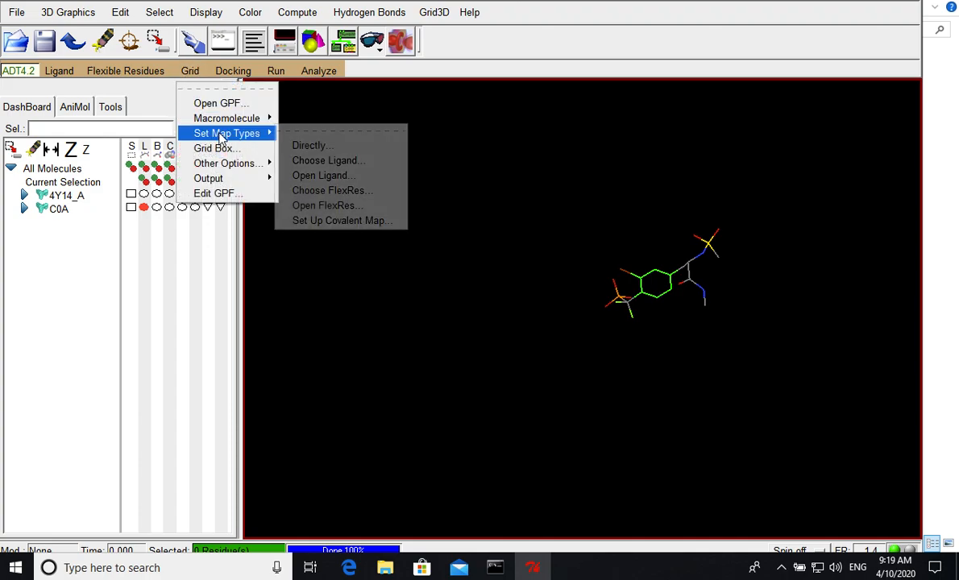
click(316, 161)
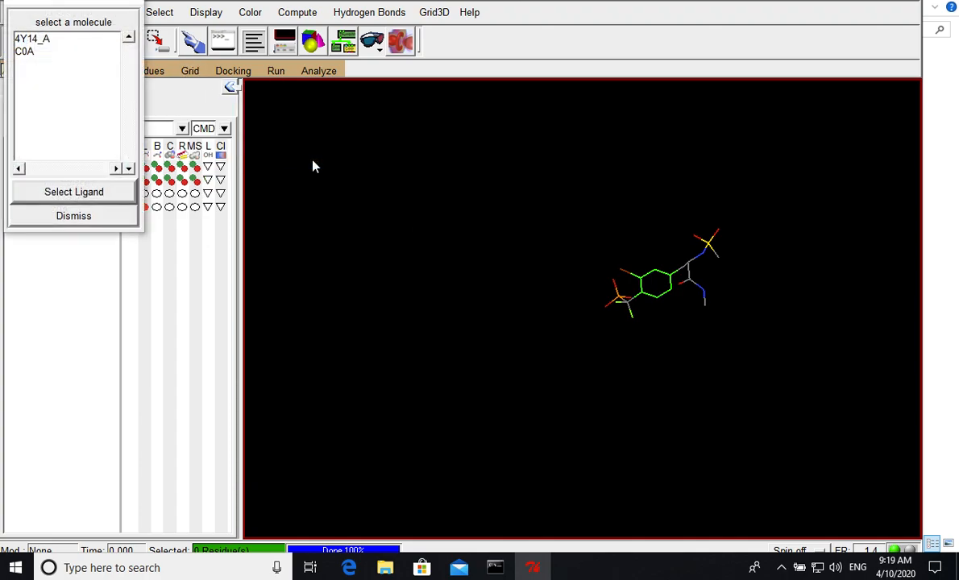
click(24, 52)
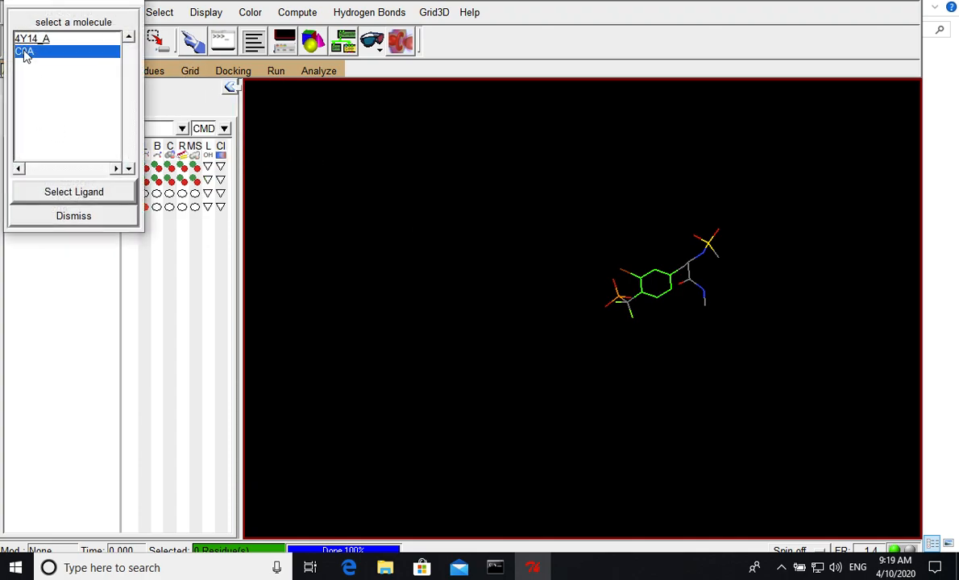
click(60, 192)
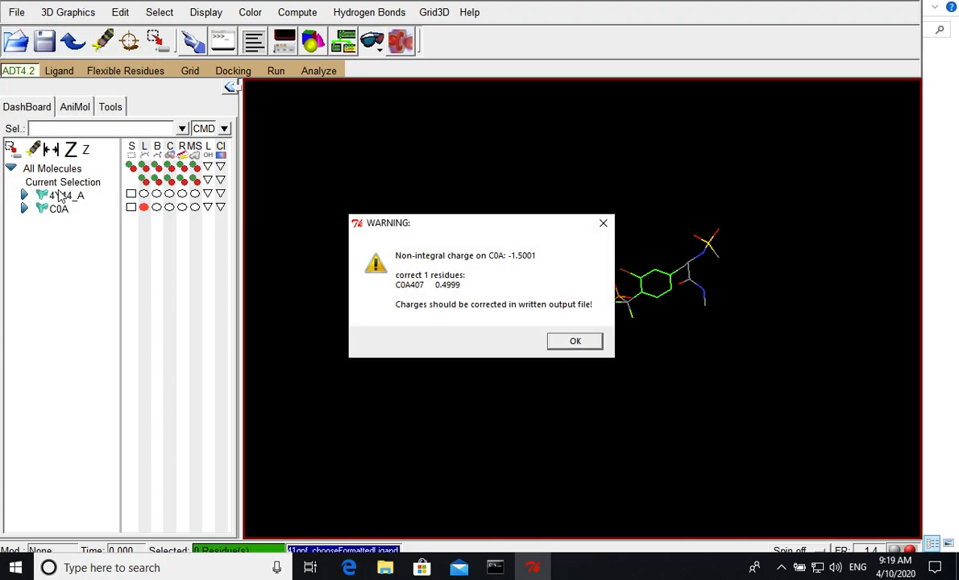
click(571, 343)
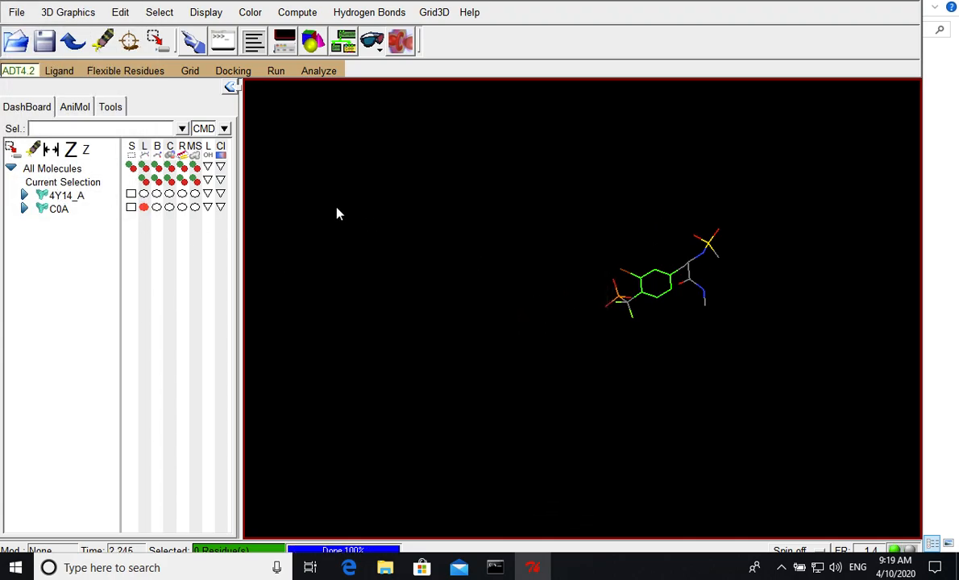
- Display the grid box, center it on the ligand and set its spacing to 1.000 angstrom
click(191, 73)
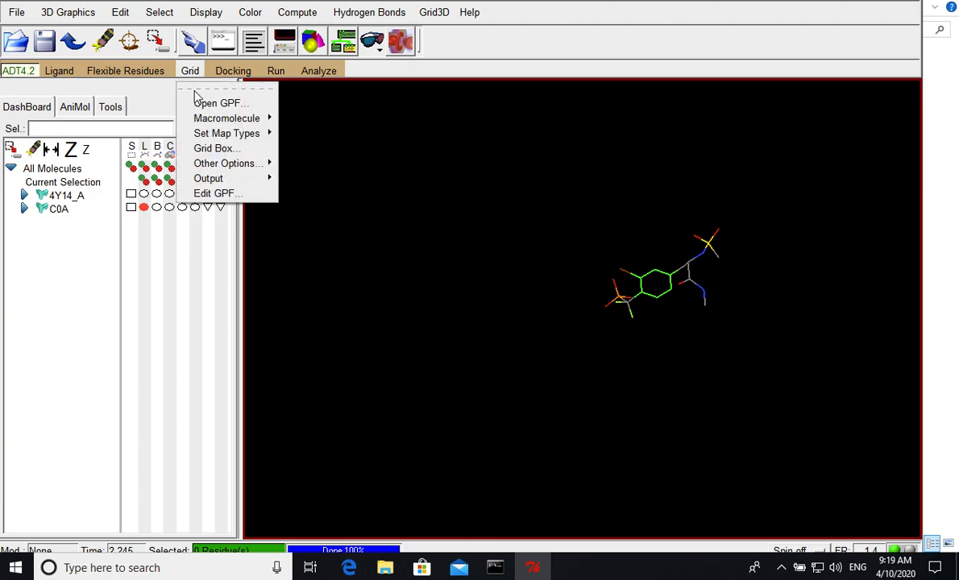
click(214, 148)
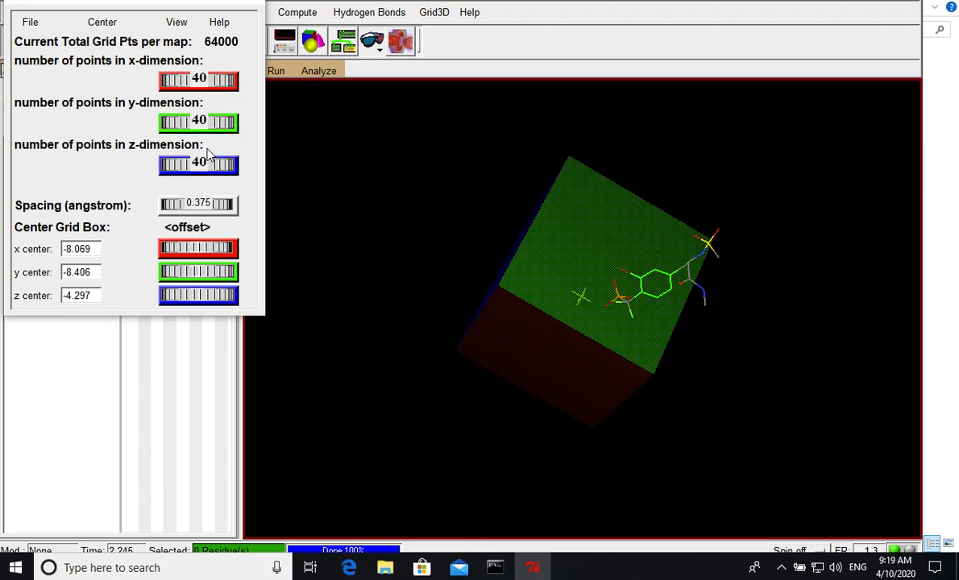
drag(443, 227, 461, 304)
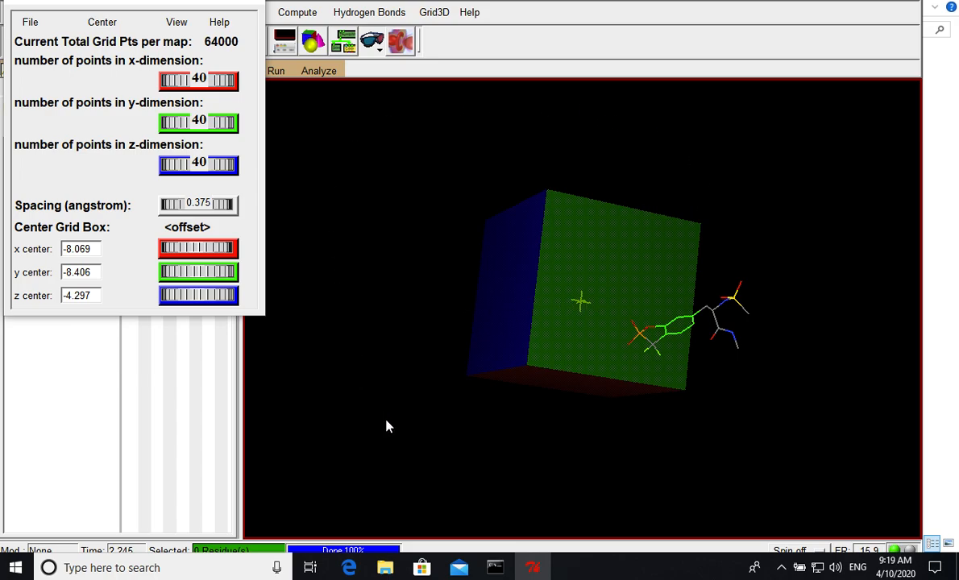
drag(812, 364, 629, 271)
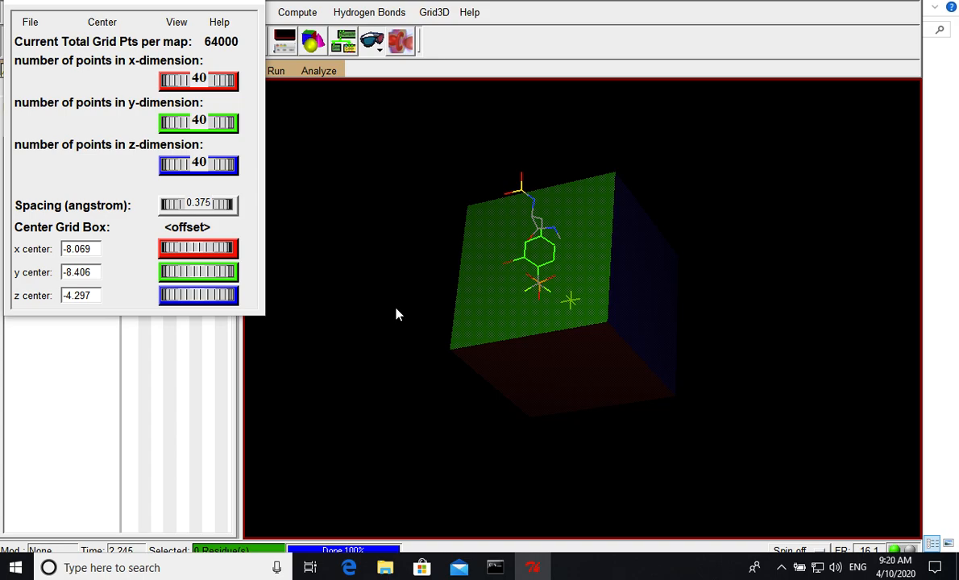
click(101, 24)
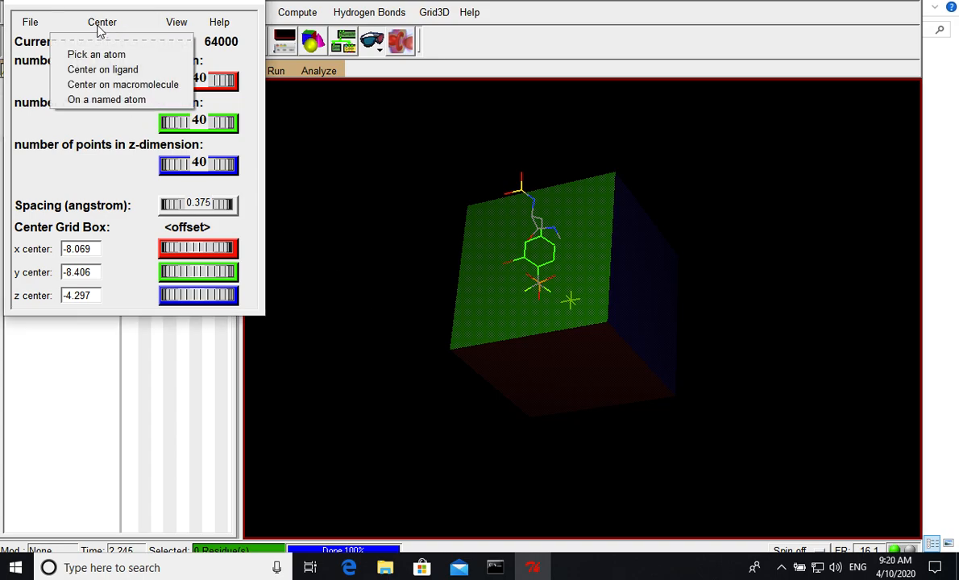
click(103, 71)
drag(343, 182, 524, 200)
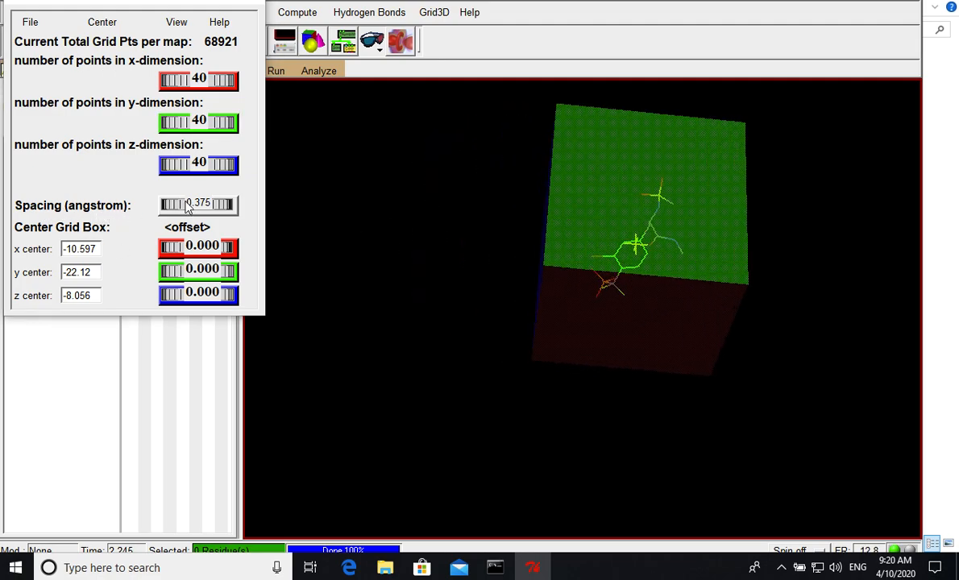
drag(194, 211, 301, 211)
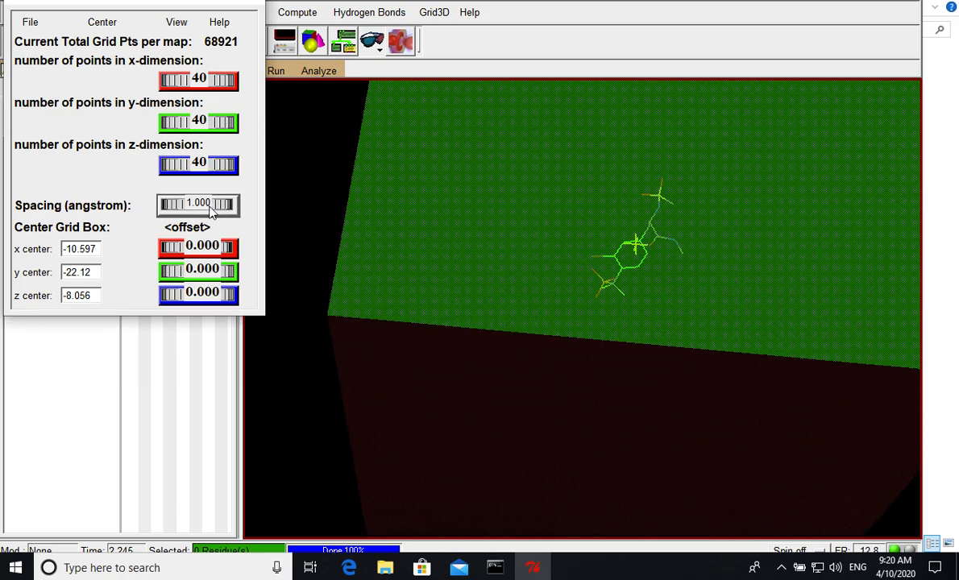
- Reduce the grid box's number of points in the y-dimension to 14
drag(418, 258, 631, 281)
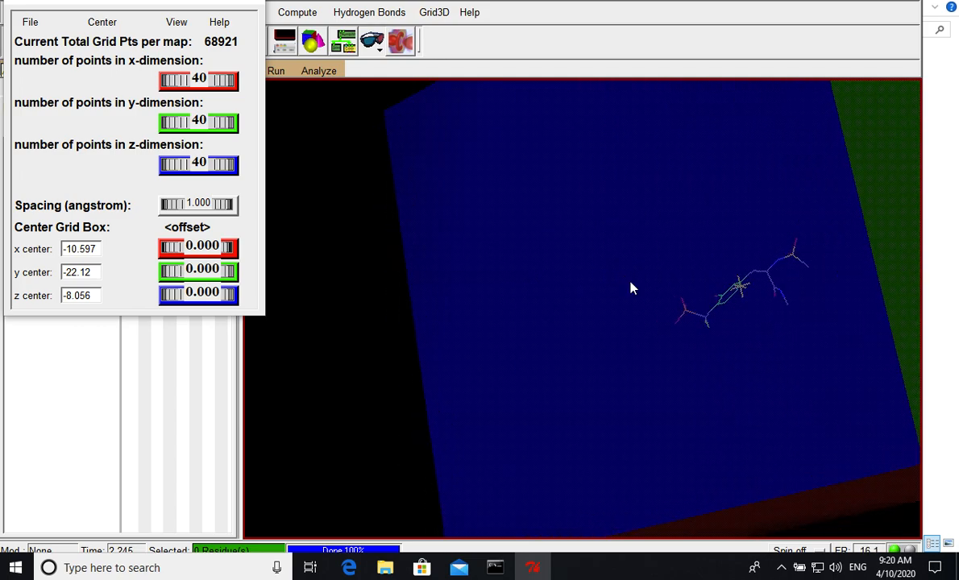
mouse_move(633, 288)
mouse_down()
mouse_move(539, 298)
mouse_move(581, 310)
mouse_move(598, 312)
mouse_move(529, 265)
mouse_move(611, 259)
mouse_move(533, 276)
mouse_move(634, 277)
mouse_up()
middle_drag(634, 278, 687, 271)
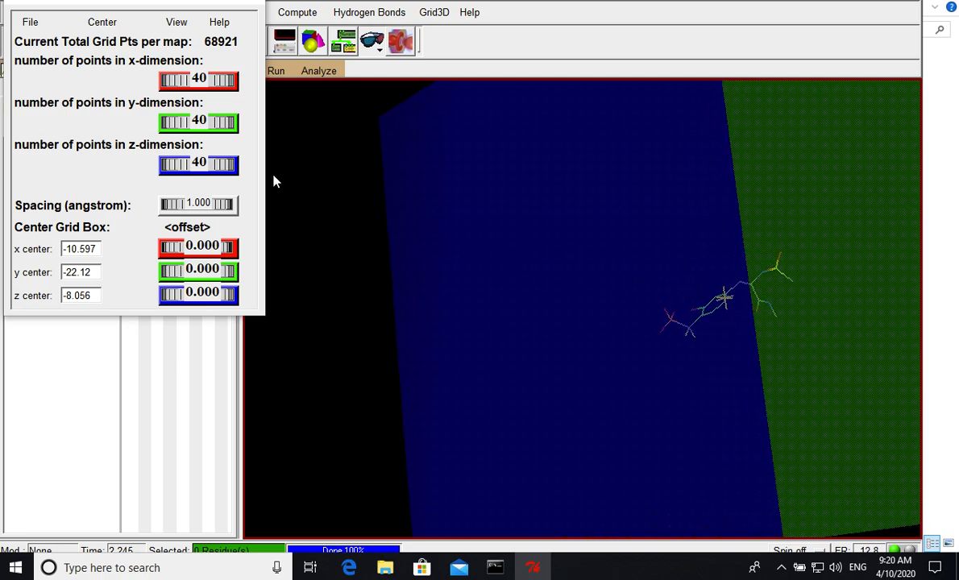
drag(187, 122, 179, 134)
middle_drag(370, 231, 557, 232)
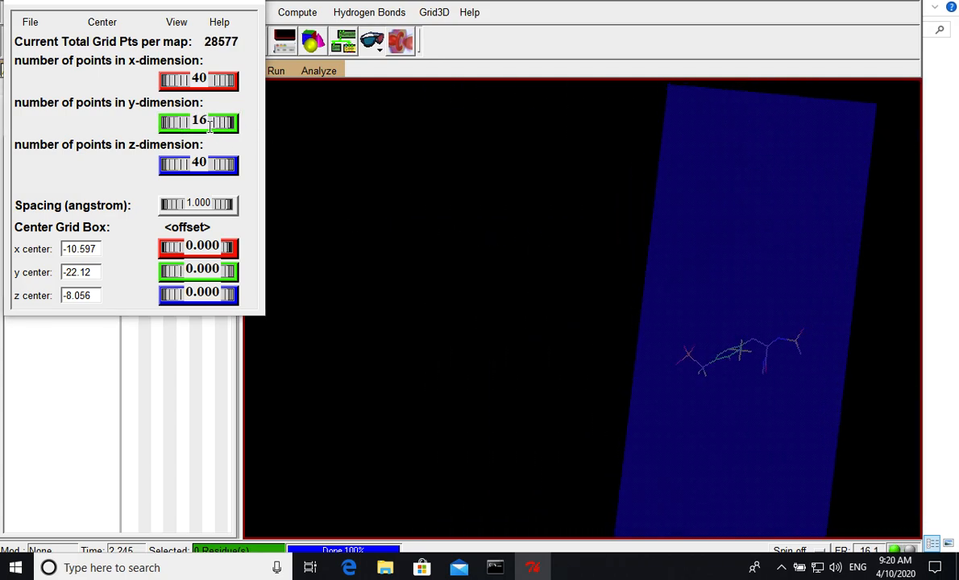
drag(194, 121, 214, 124)
- Fit the grid box around the ligand in z by setting the number of z-dimension points to 14
drag(562, 318, 711, 440)
drag(770, 354, 798, 364)
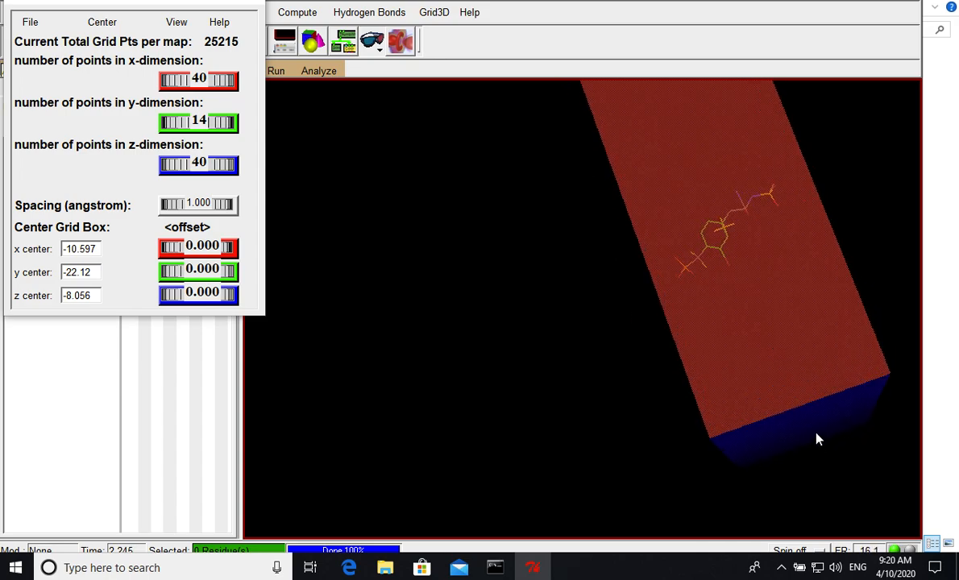
drag(801, 415, 783, 388)
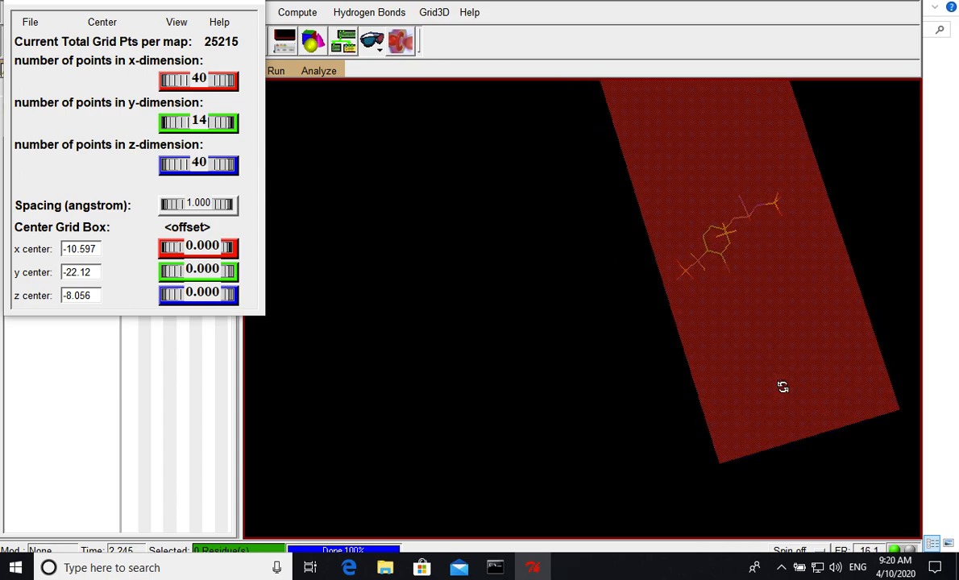
drag(190, 162, 184, 163)
drag(463, 277, 458, 287)
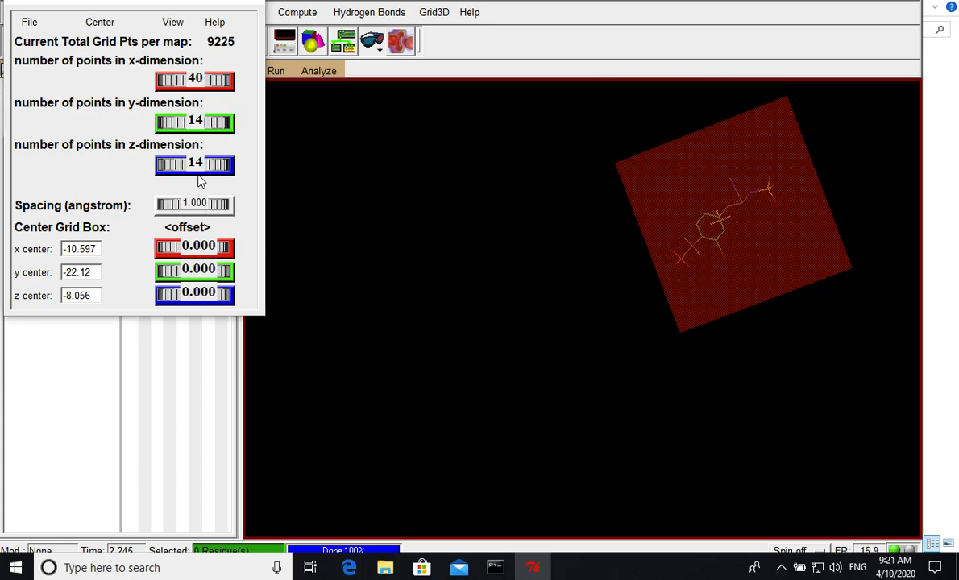
mouse_move(190, 164)
mouse_down()
mouse_move(182, 163)
mouse_move(196, 165)
mouse_up()
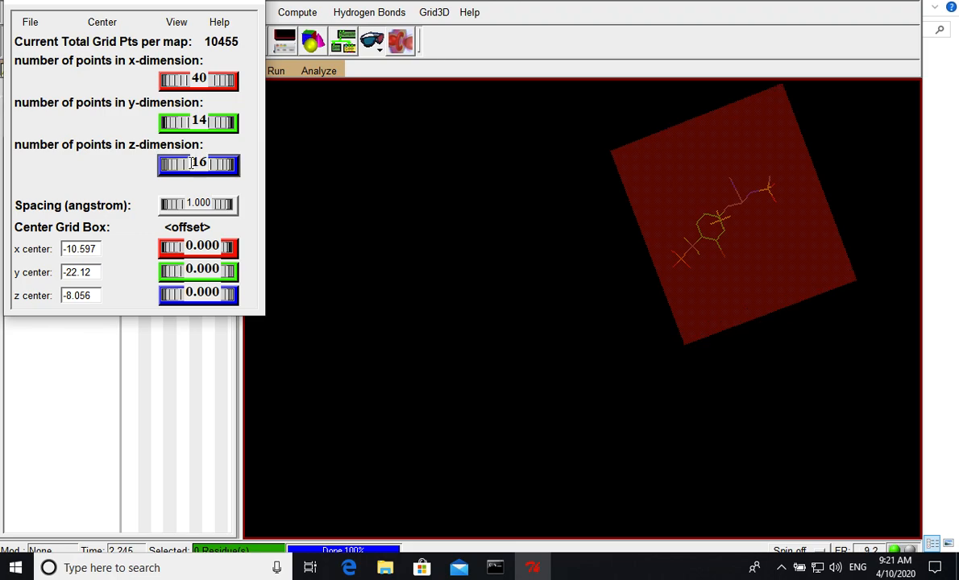
drag(204, 162, 201, 164)
scroll(191, 164, down, 2)
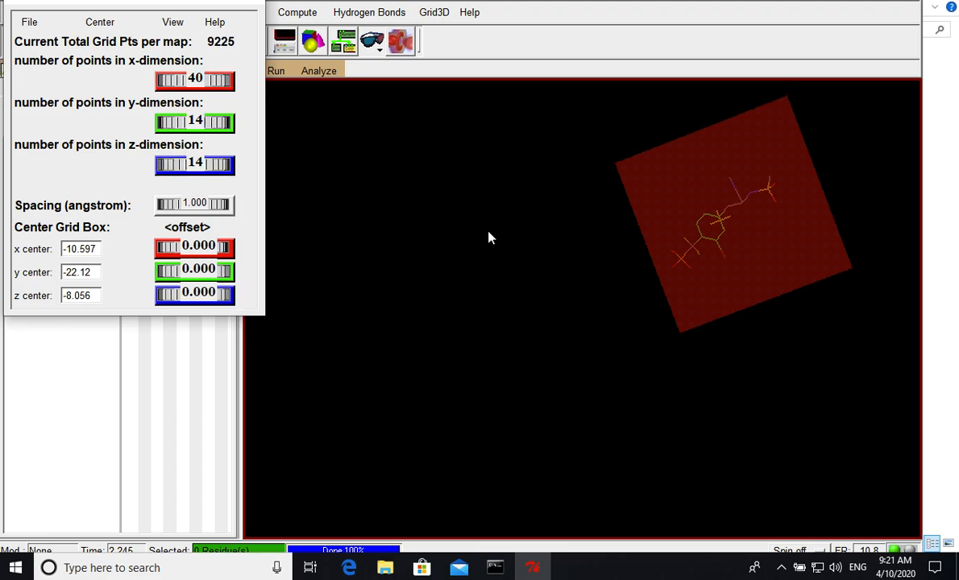
- Set the grid box's number of points in the x-dimension to 14 and inspect the fit around the ligand
drag(489, 238, 786, 251)
drag(205, 78, 193, 80)
drag(484, 215, 575, 220)
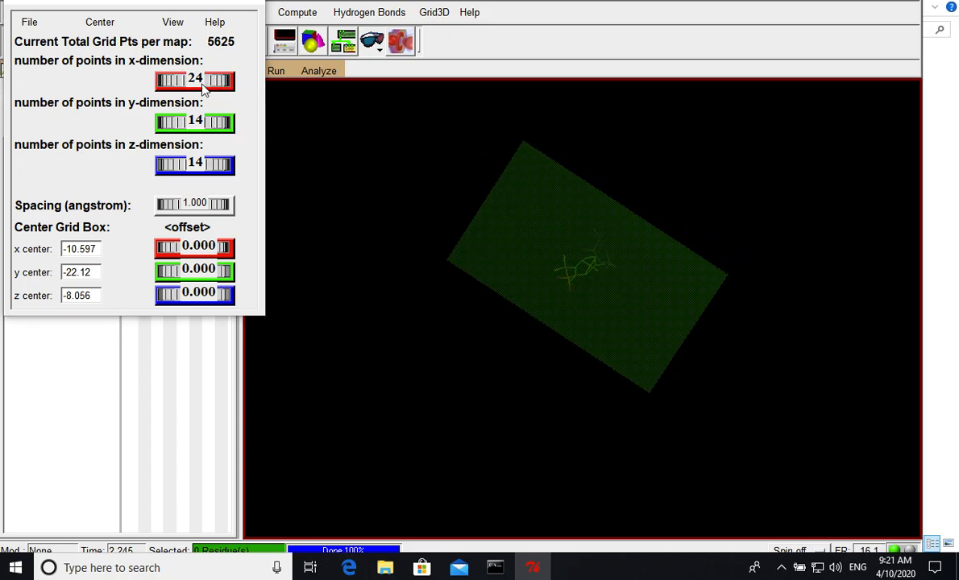
drag(198, 78, 192, 83)
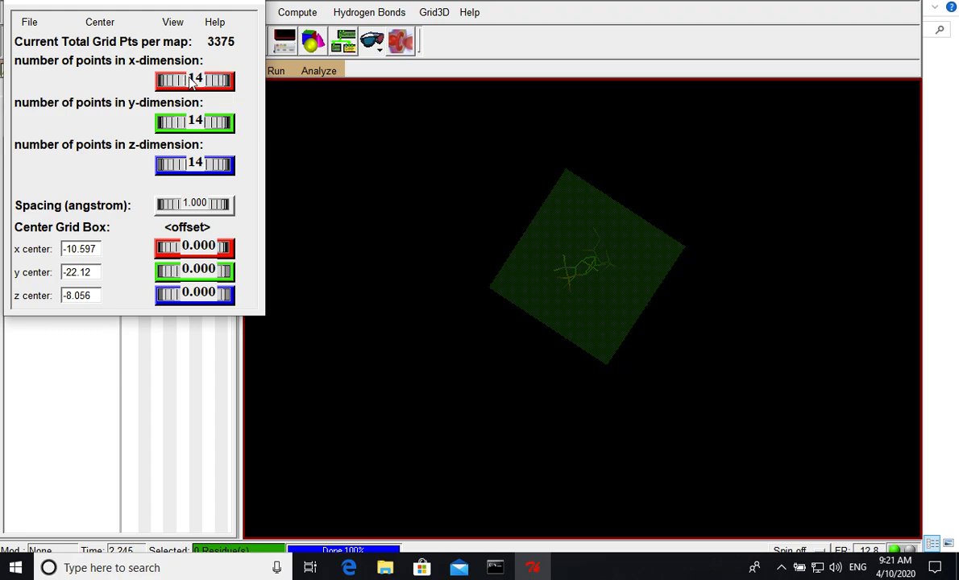
drag(412, 200, 512, 165)
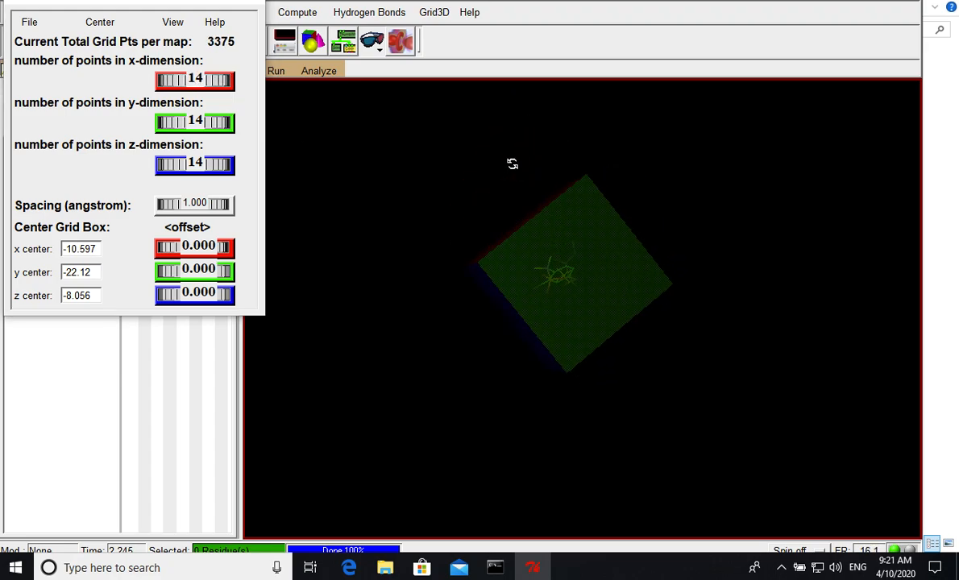
- Output the grid dimensions file as grid in the vina_tutorial folder and close the grid options, saving the current settings
drag(552, 256, 614, 228)
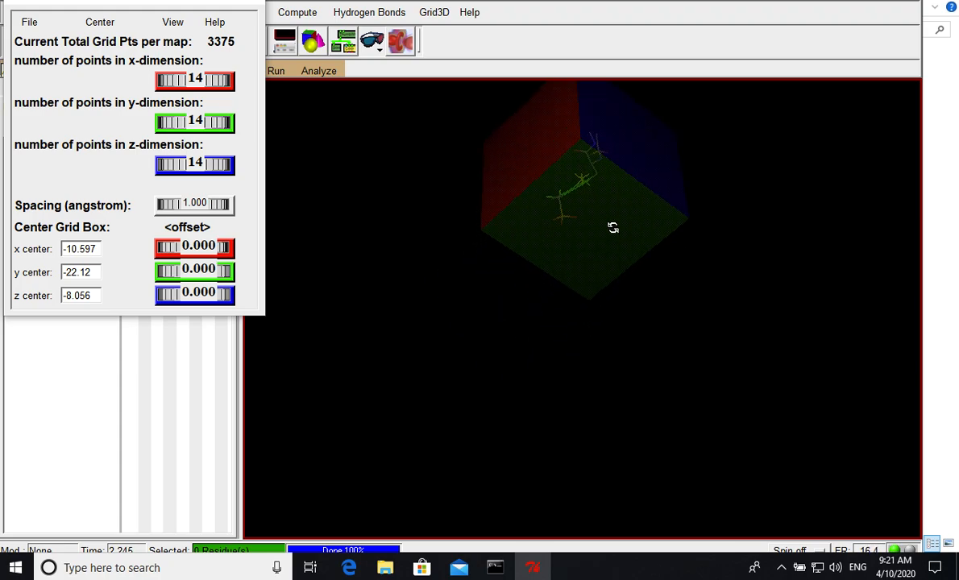
drag(665, 169, 774, 258)
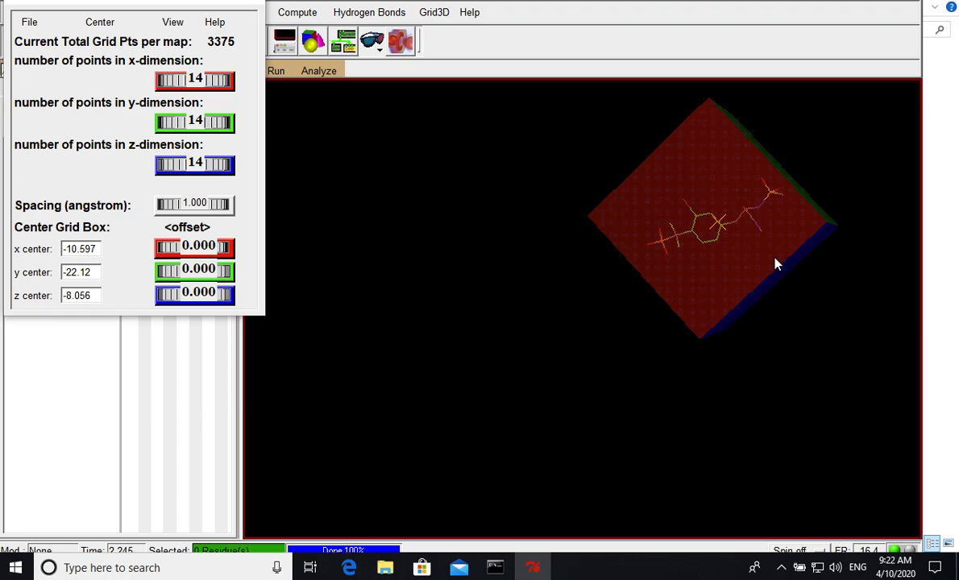
drag(681, 248, 595, 260)
click(28, 22)
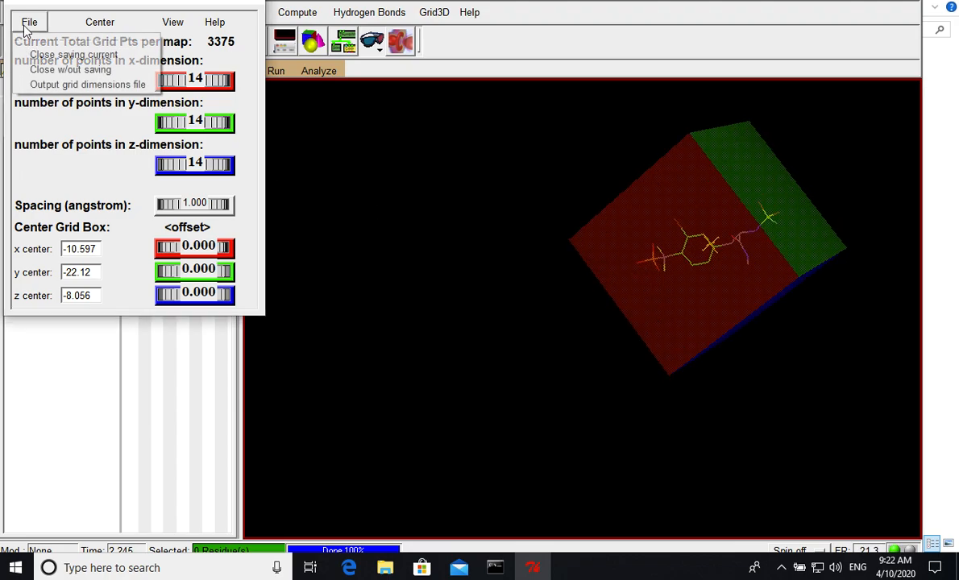
click(46, 84)
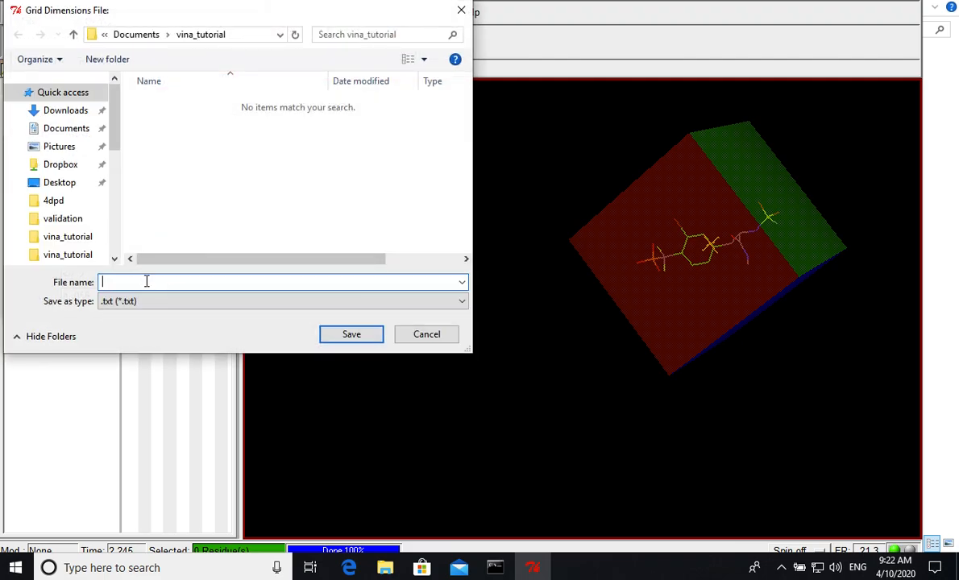
text(grid)
click(343, 338)
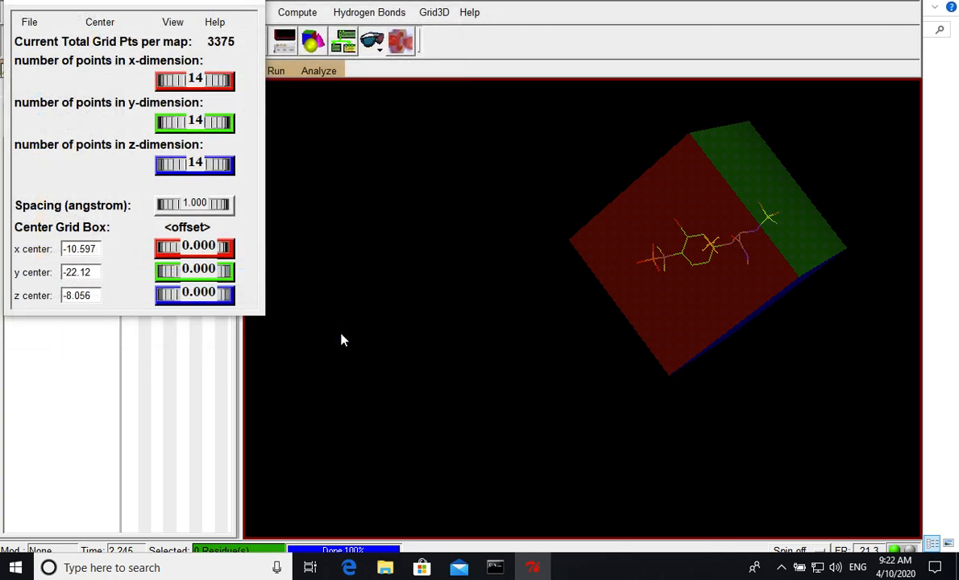
click(30, 22)
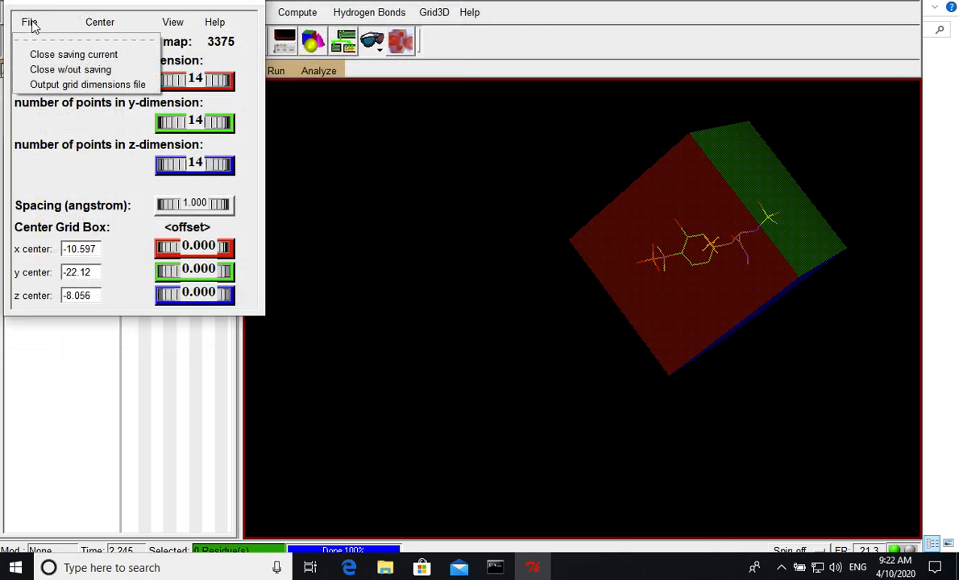
click(49, 54)
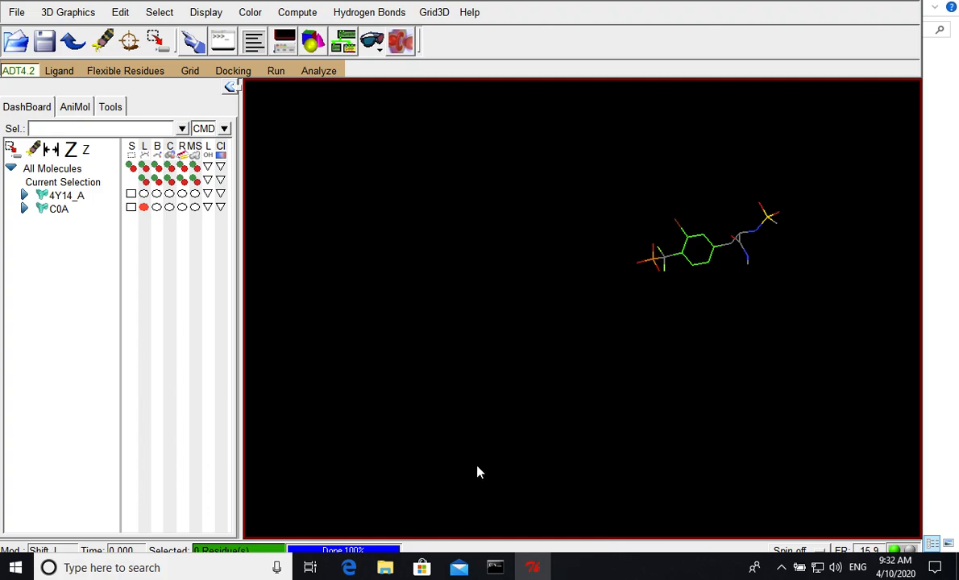
- Switch to the vina_tutorial folder in File Explorer and check the receptor PDBQT, ligand PDBQT and grid files
mouse_move(385, 568)
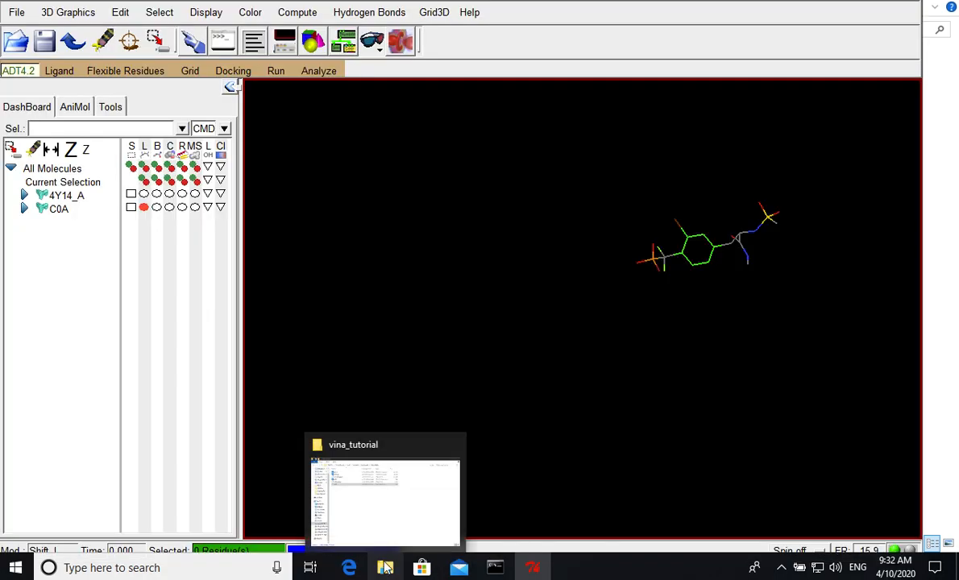
click(387, 525)
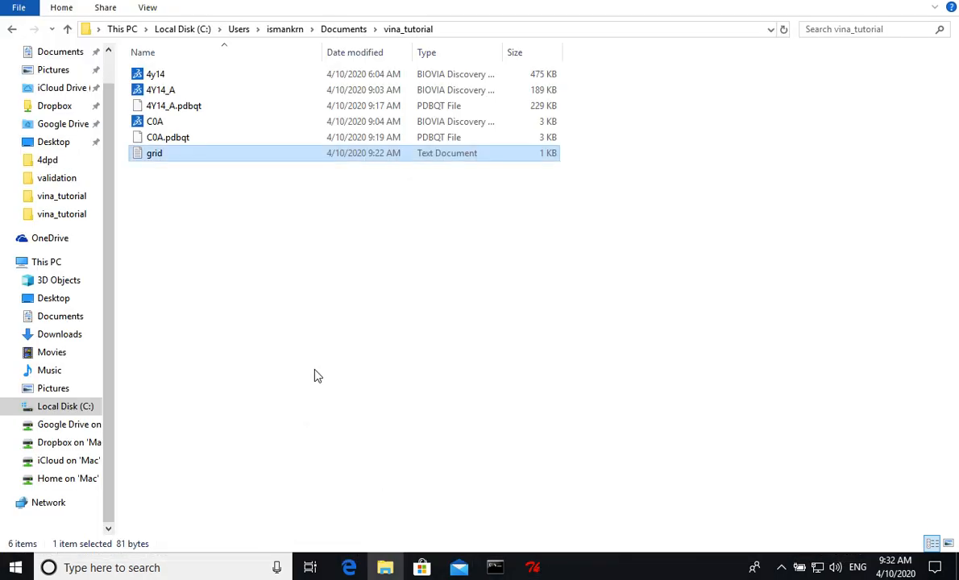
key(Up)
key(Up)
key(Up)
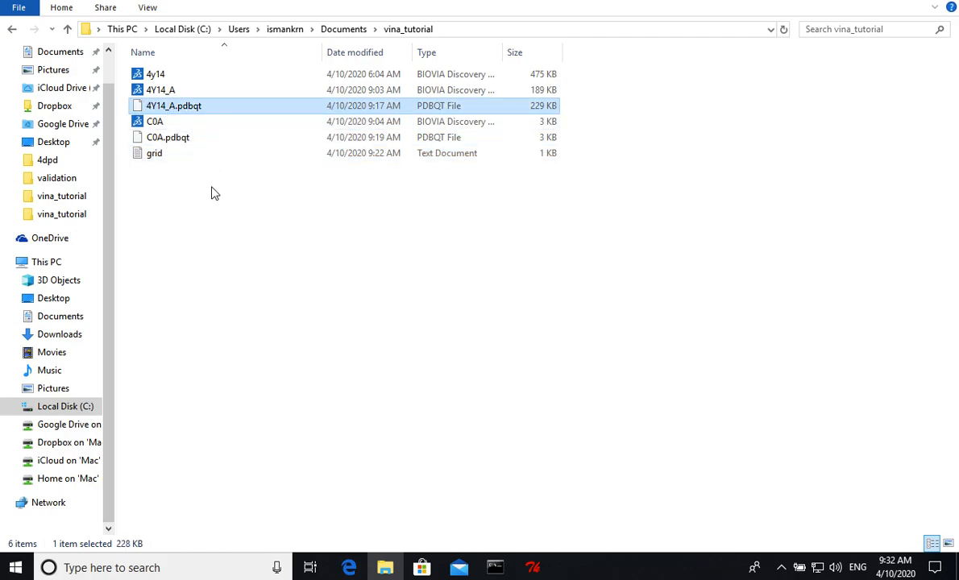
key(Down)
key(Down)
key(Down)
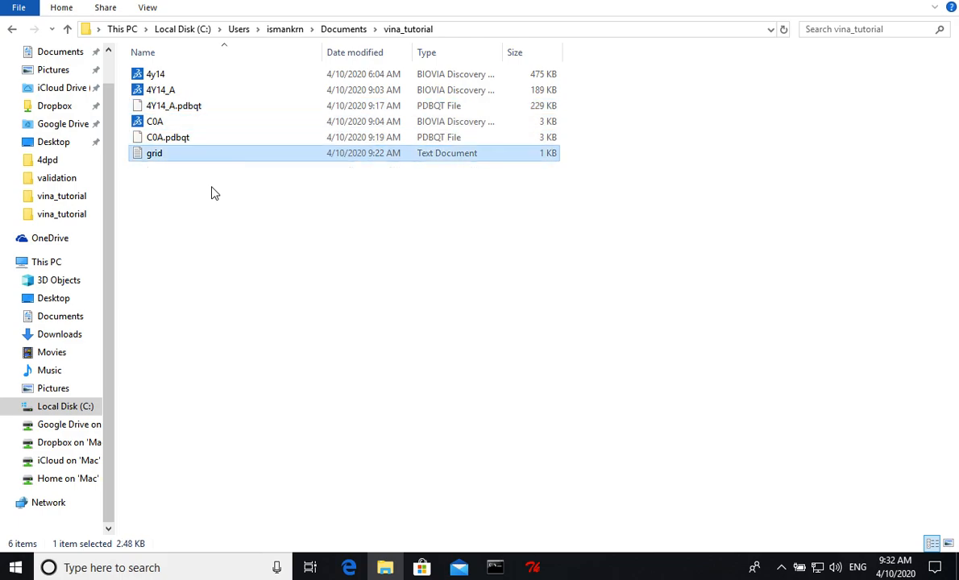
key(Up)
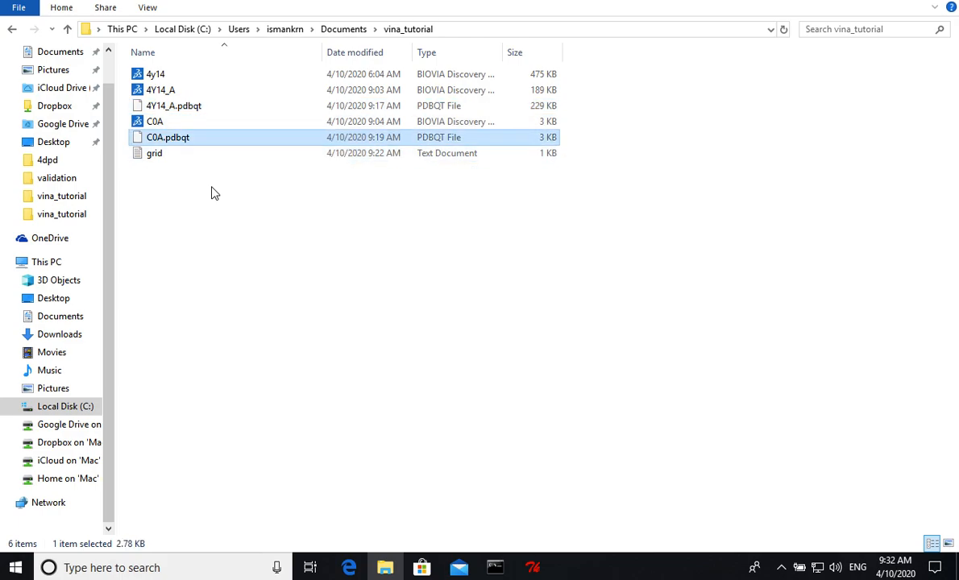
key(Down)
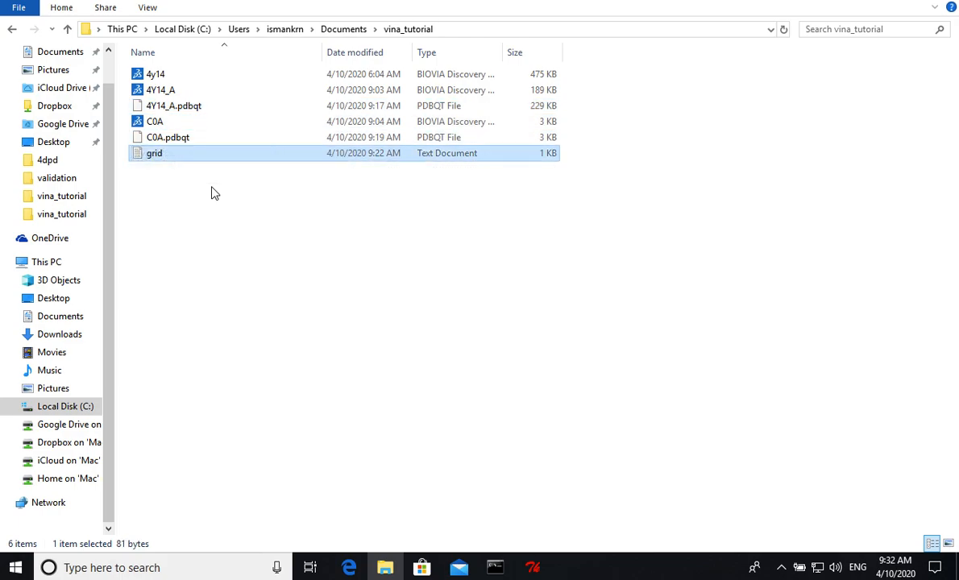
- Open the grid text file and examine its npts and center values
double_click(153, 158)
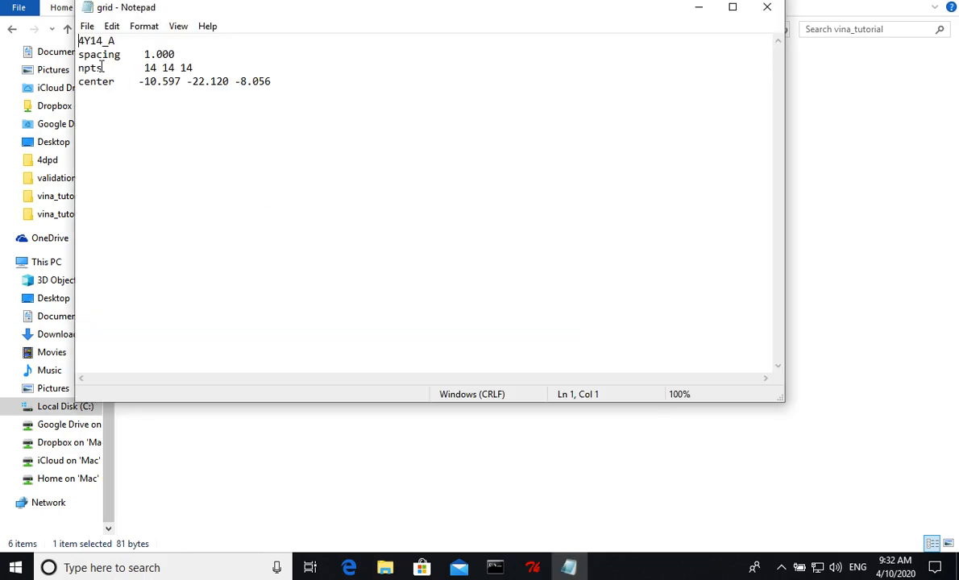
drag(145, 68, 193, 69)
drag(139, 81, 275, 82)
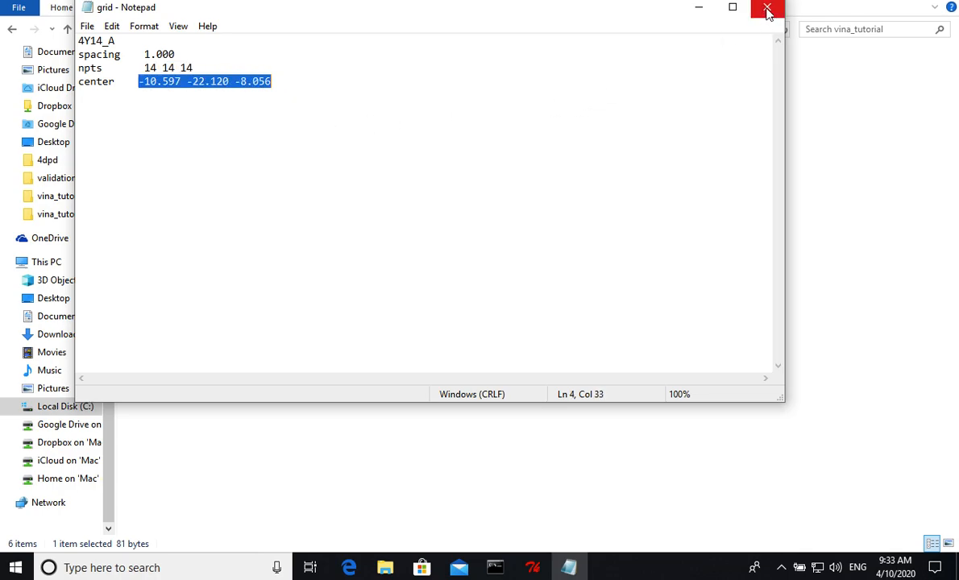
- Start a new blank text document and resize and move its window so the folder's file names stay readable
click(87, 27)
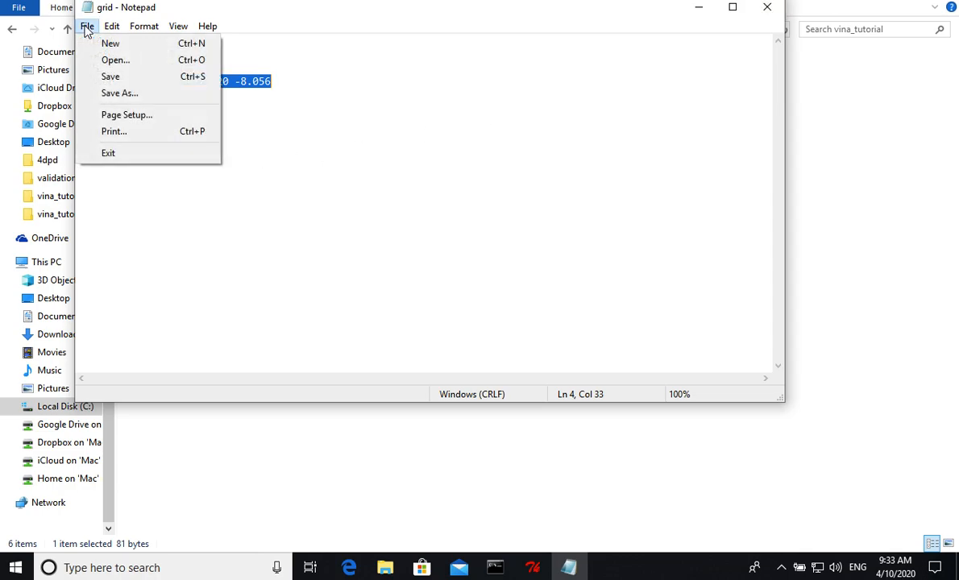
click(85, 42)
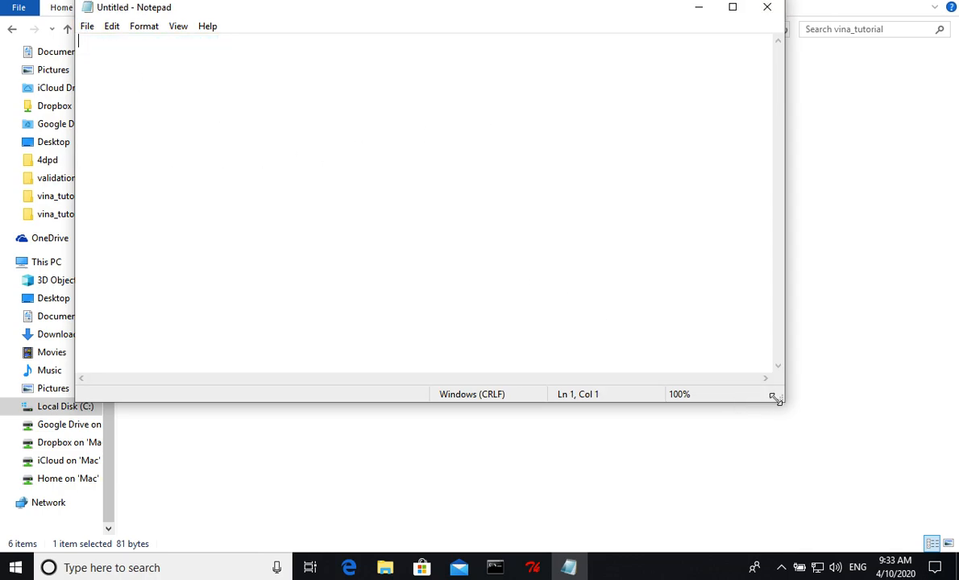
drag(776, 395, 567, 539)
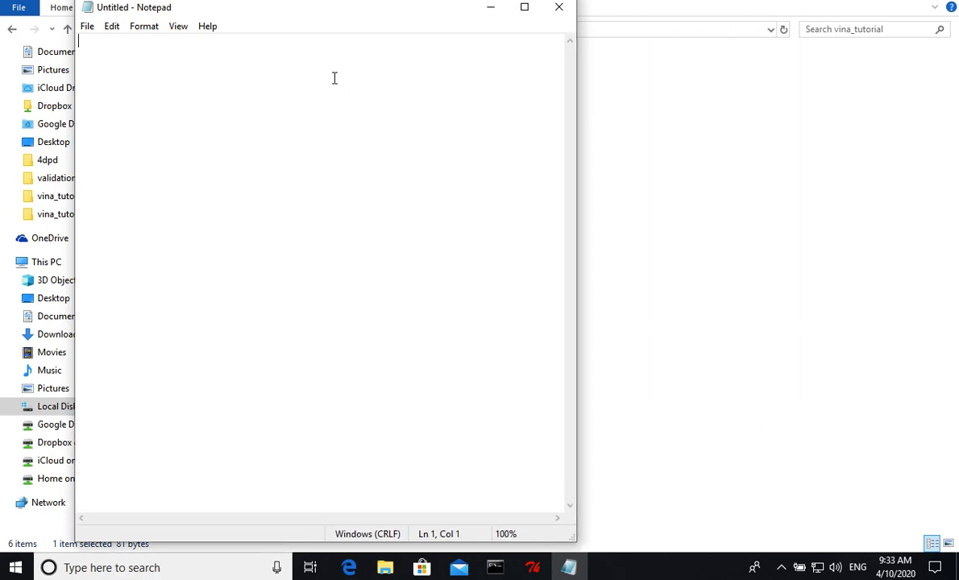
drag(300, 11, 473, 15)
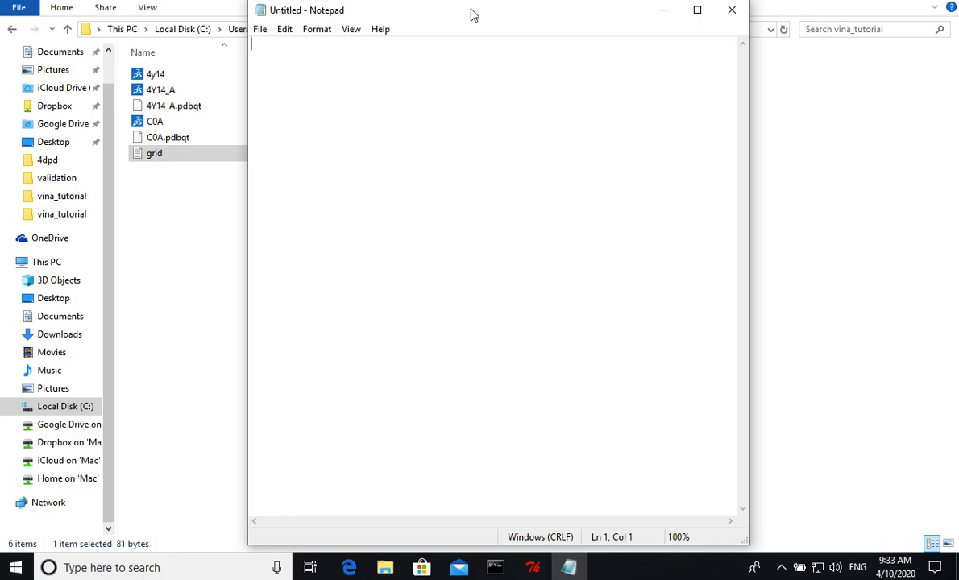
- Enter the lines receptor = 4Y14_A.pdbqt and ligand = C0A.pdbqt in the new document, followed by a blank line
text(receptor = 4Y)
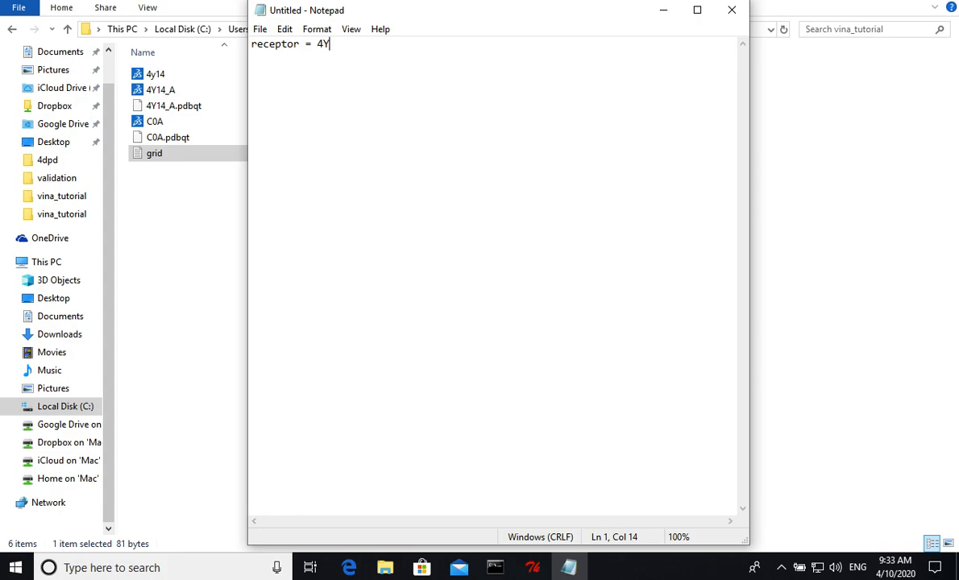
text(14_A.pdbqt)
key(Return)
text(ligand )
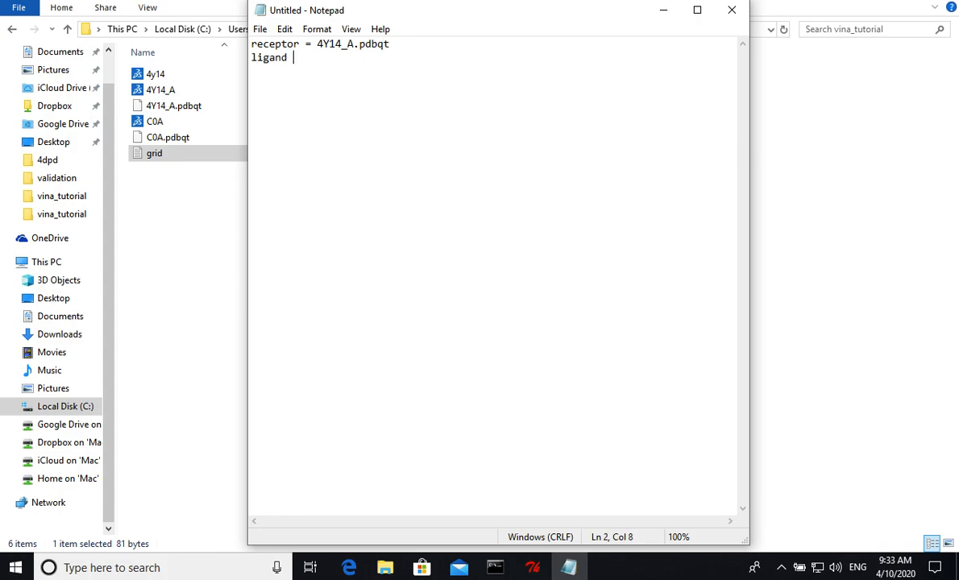
text(= C0A.pdq)
key(Return)
key(Return)
- Reopen the grid file and arrange it side by side with the unsaved configuration document, leaving the latter active
drag(479, 13, 678, 12)
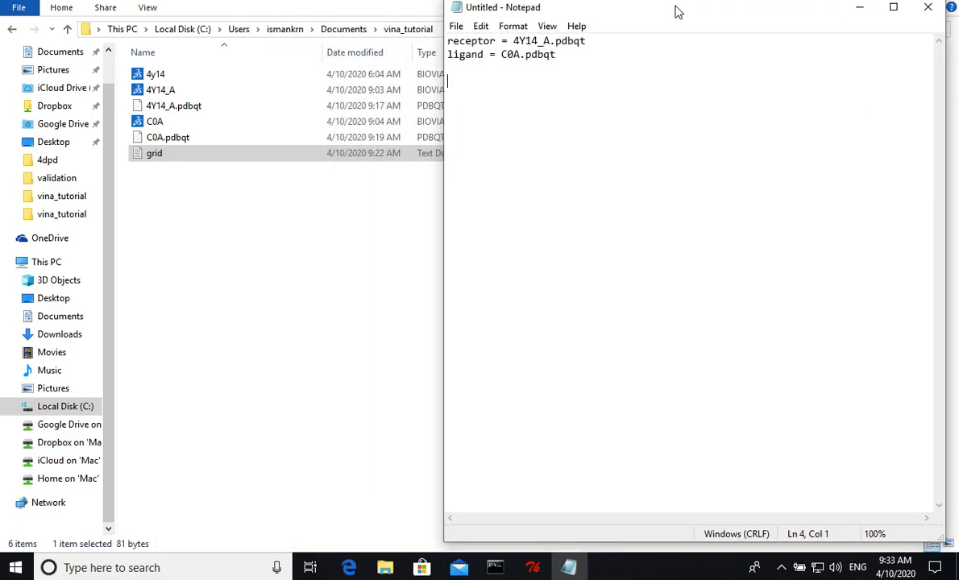
click(250, 219)
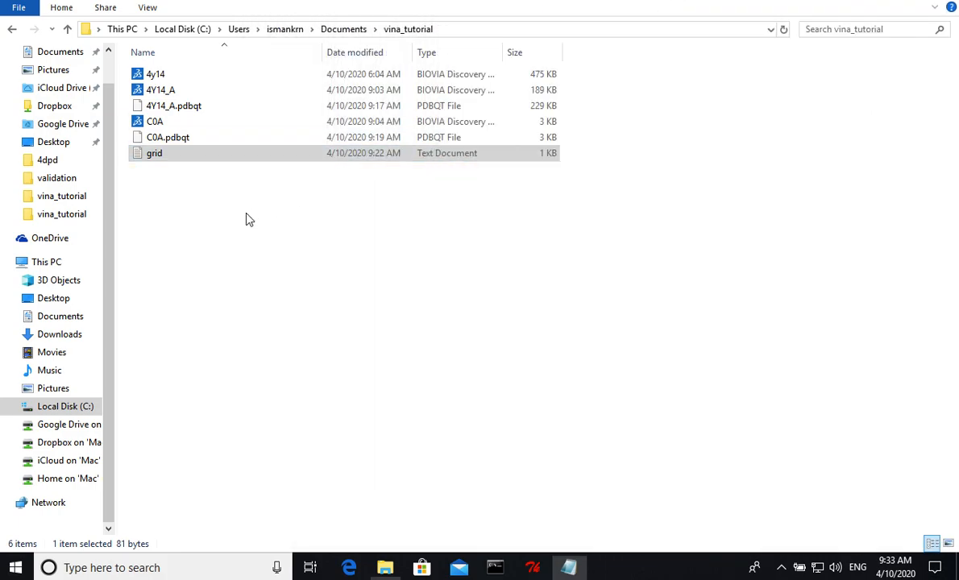
double_click(165, 161)
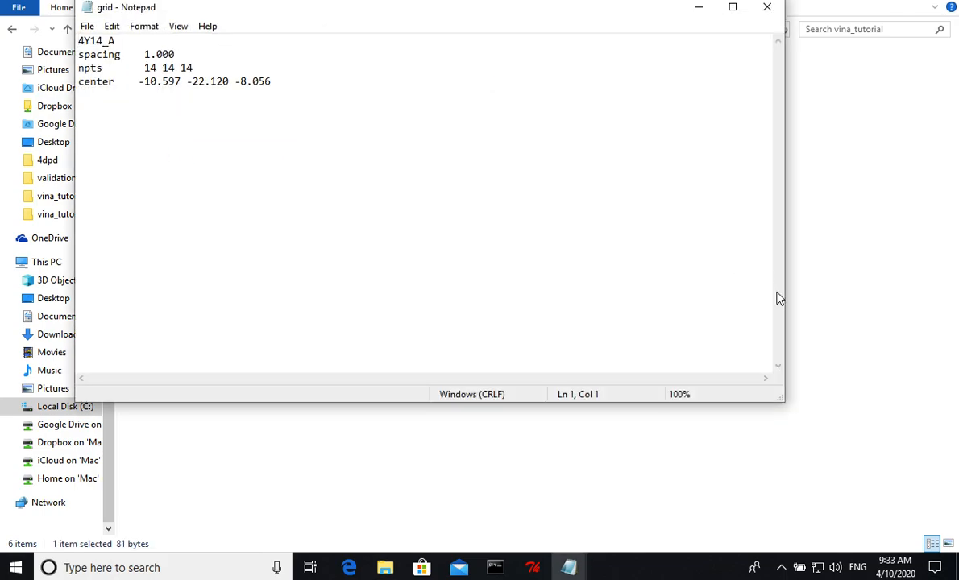
drag(728, 371, 531, 524)
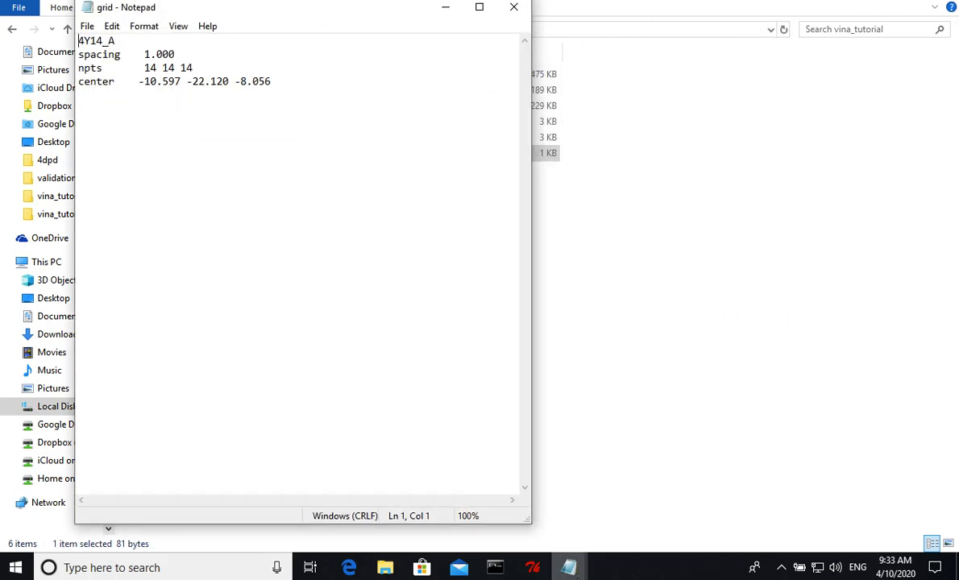
mouse_move(570, 567)
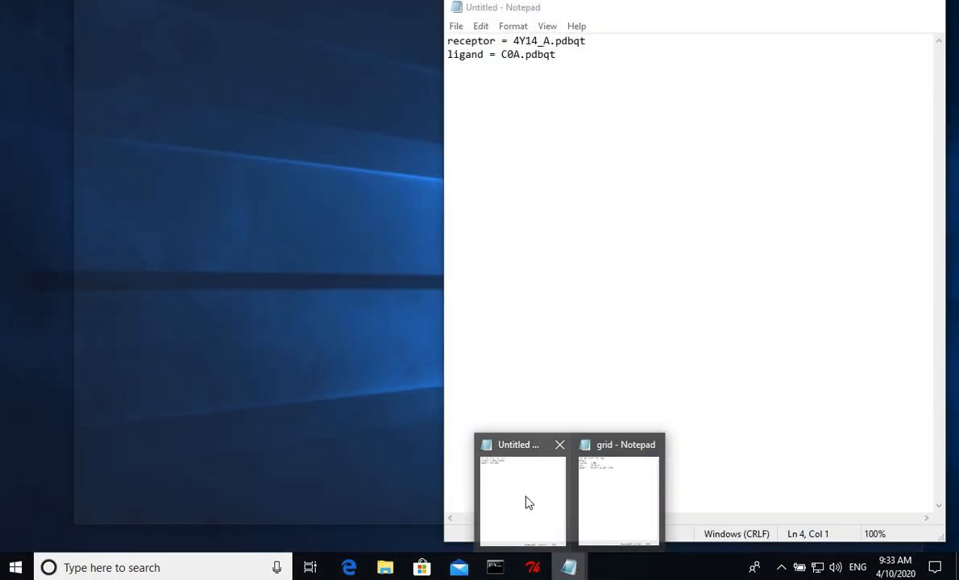
click(526, 499)
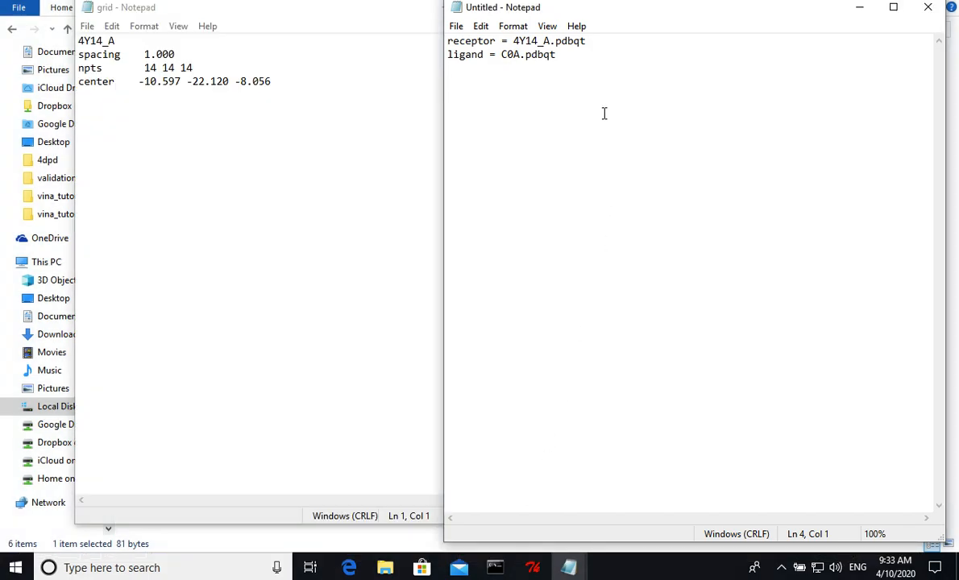
- Add the line center_x = -10.597 to the configuration document
text(centerx)
key(BackSpace)
text(_x = -10.597)
key(Return)
- Add the lines center_y = -22.120 and center_z = -8.056, followed by a blank line
text(center_)
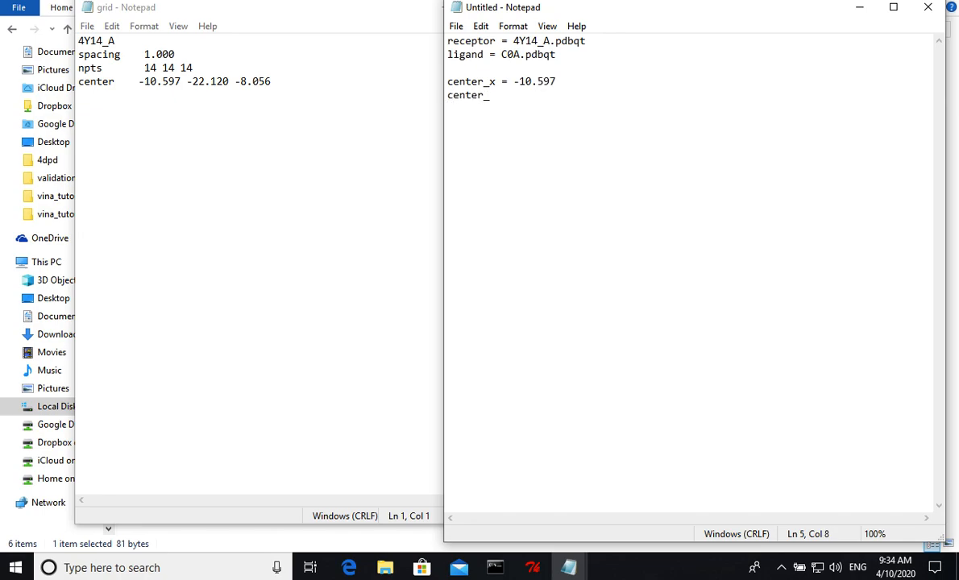
text(y = -22.120)
key(Return)
text(center_)
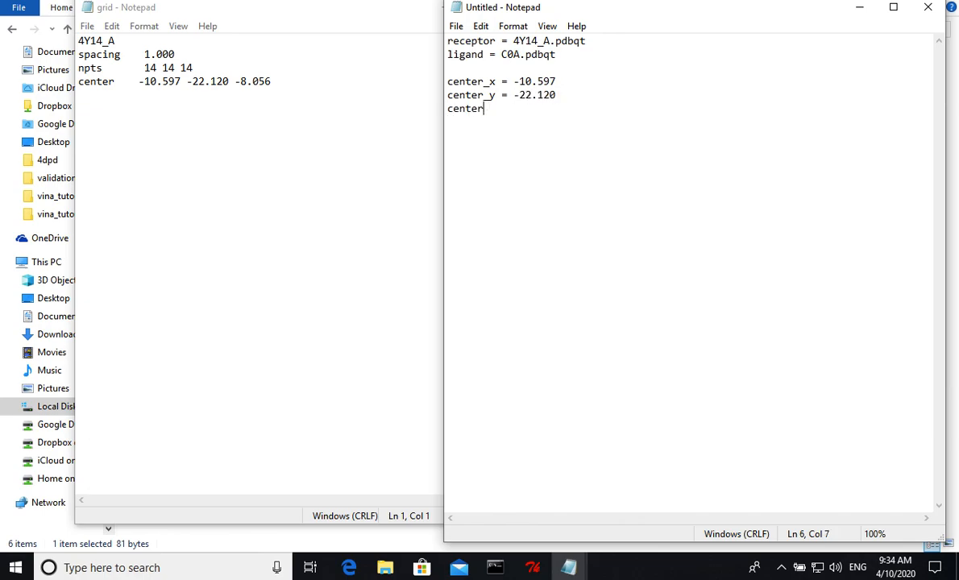
text(z = -8.056)
key(Return)
key(Return)
- Add the box size lines size_x = 14 and size_y = 14
text(size_x = )
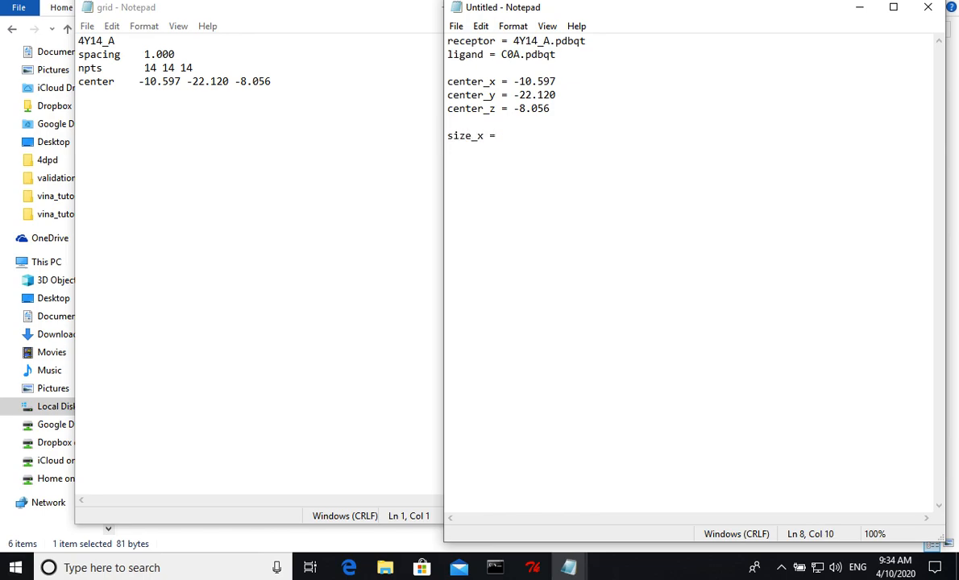
text(14)
key(Return)
text(size_y +)
key(BackSpace)
text(=14)
key(Return)
- Add the line size_z = 14, even out the spacing of the size lines and leave a blank line below
text(size_z =14)
key(BackSpace)
key(BackSpace)
text(14)
key(Up)
key(Left)
key(Left)
key(Down)
key(Right)
key(Right)
key(Return)
key(Return)
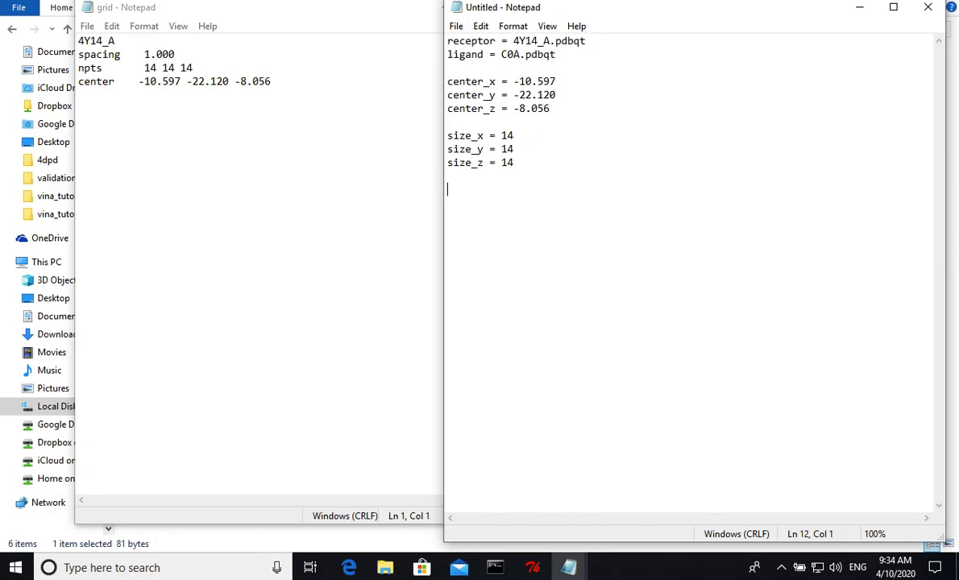
- Add the output settings log = log.txt and num_modes = 10 to the configuration document
text(log +)
key(BackSpace)
text(=)
text(log.txt)
key(Return)
text(num_modes)
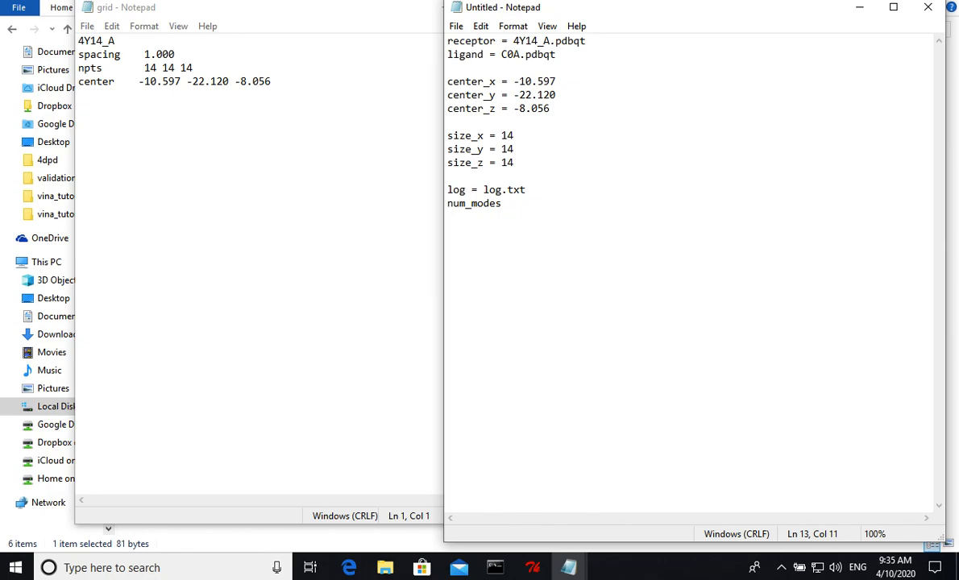
text(= 10)
key(Return)
- Add the line exhaustiveness = 16 at the end of the configuration document
text(exhaustiveness =)
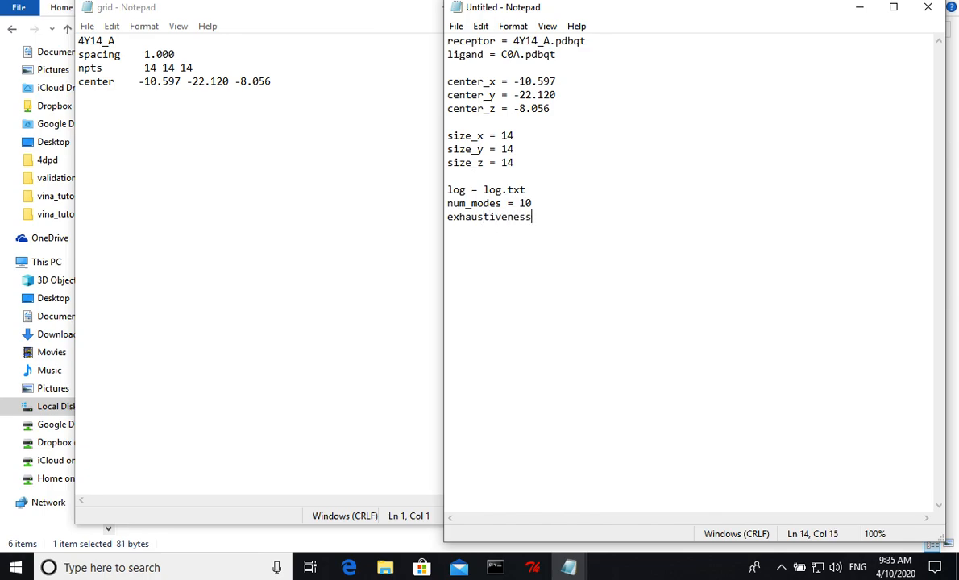
key(BackSpace)
text(=)
text(8)
key(BackSpace)
text(16)
- Save the configuration document as conf.txt in the vina_tutorial folder
key(ctrl+s)
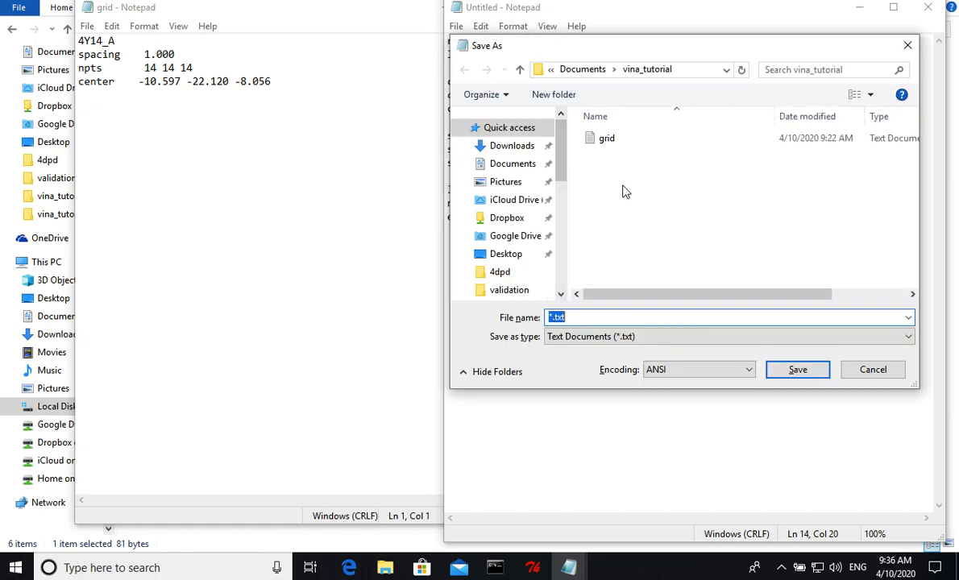
text(conf)
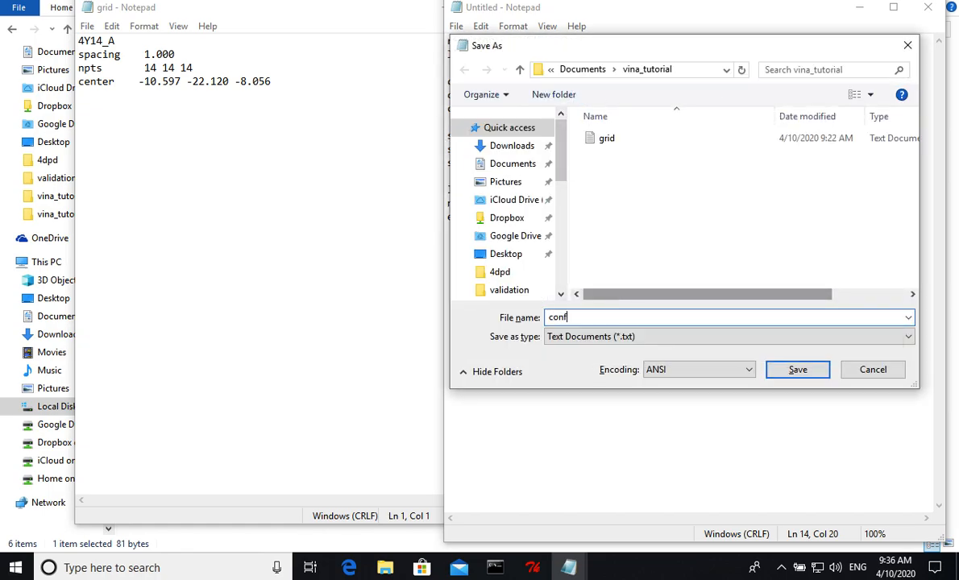
text(.txt)
click(805, 370)
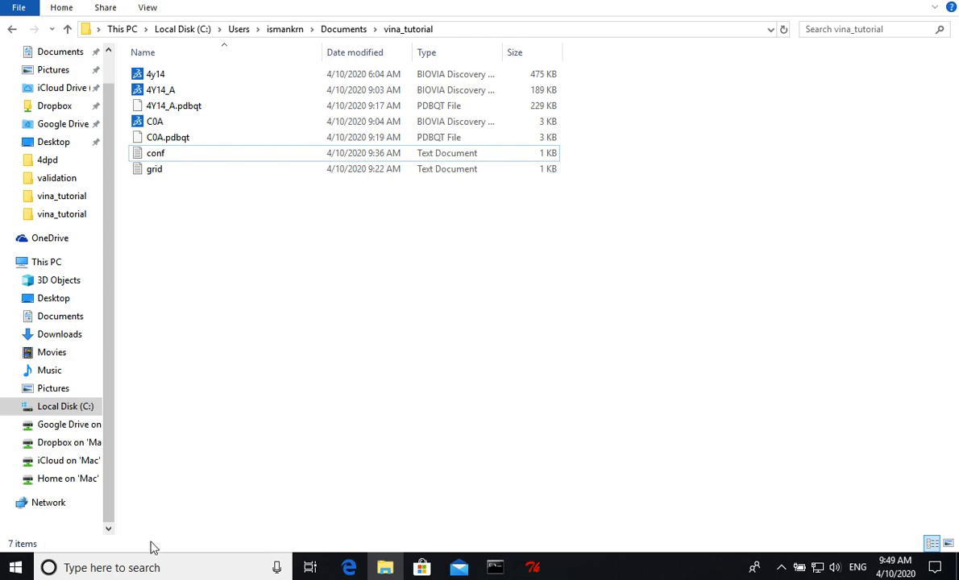
- Open a Command Prompt window and maximize it
click(148, 568)
text(cmd)
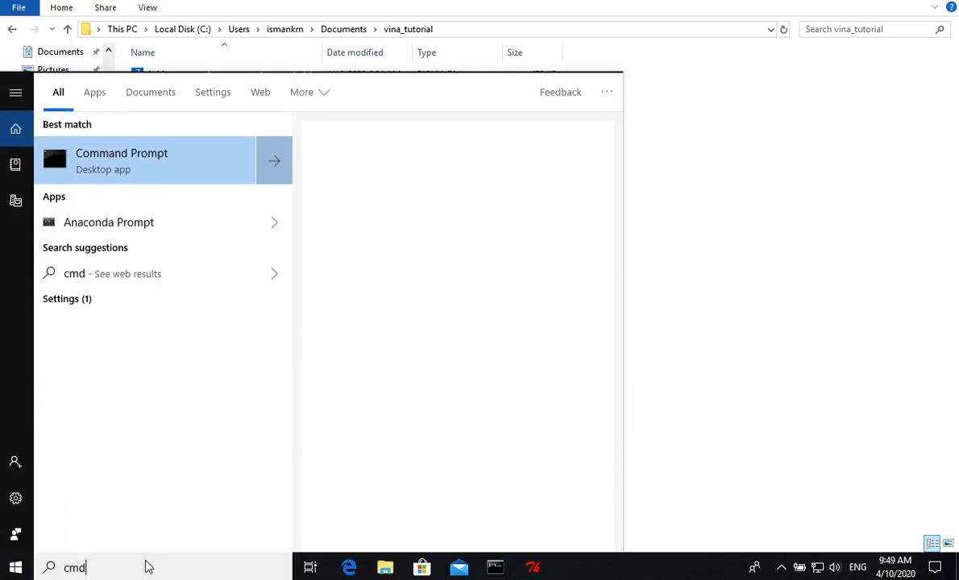
click(137, 160)
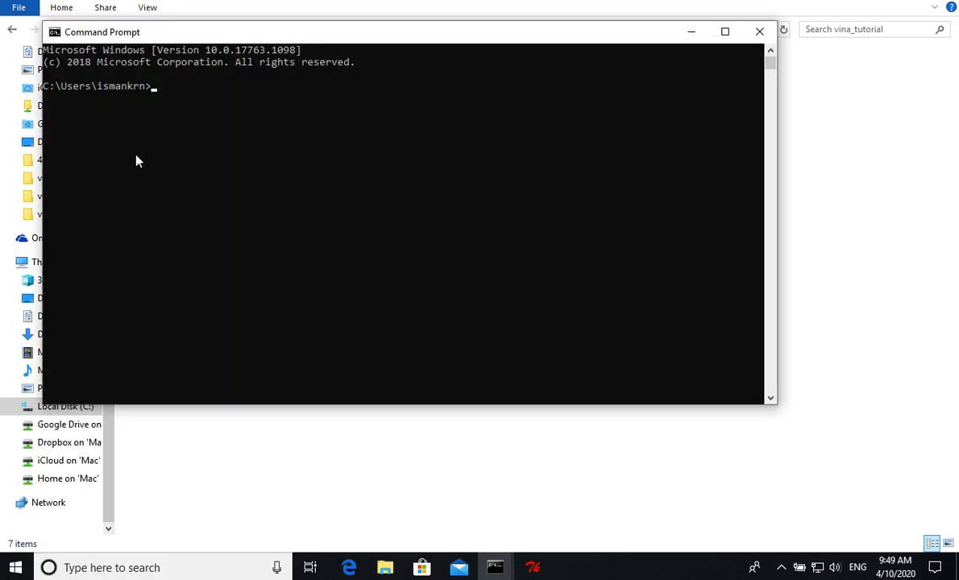
click(721, 33)
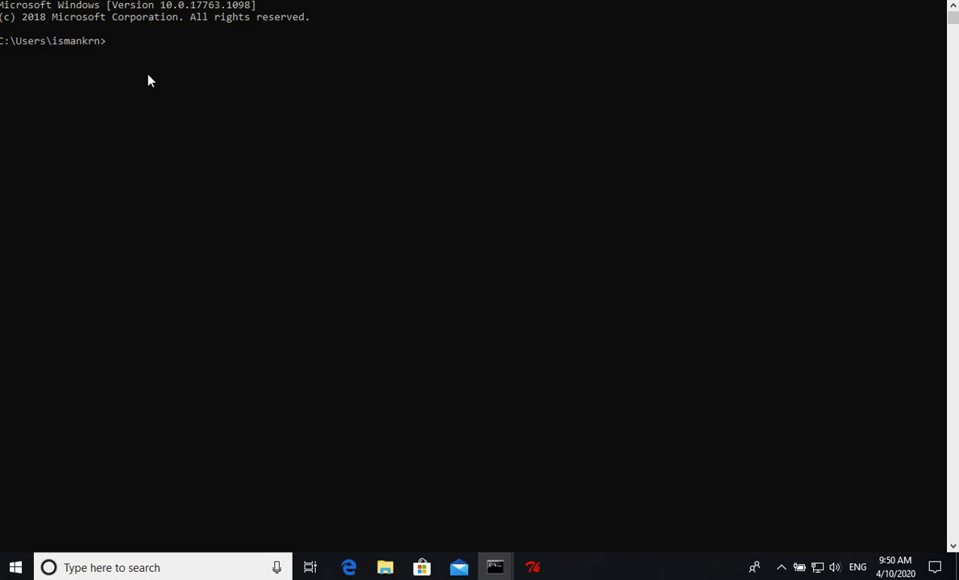
- Run vina.exe by its full path in \Program Files (x86)\The Scripps Research Institute\Vina to display its usage options
text(\Pro)
key(Tab)
key(Tab)
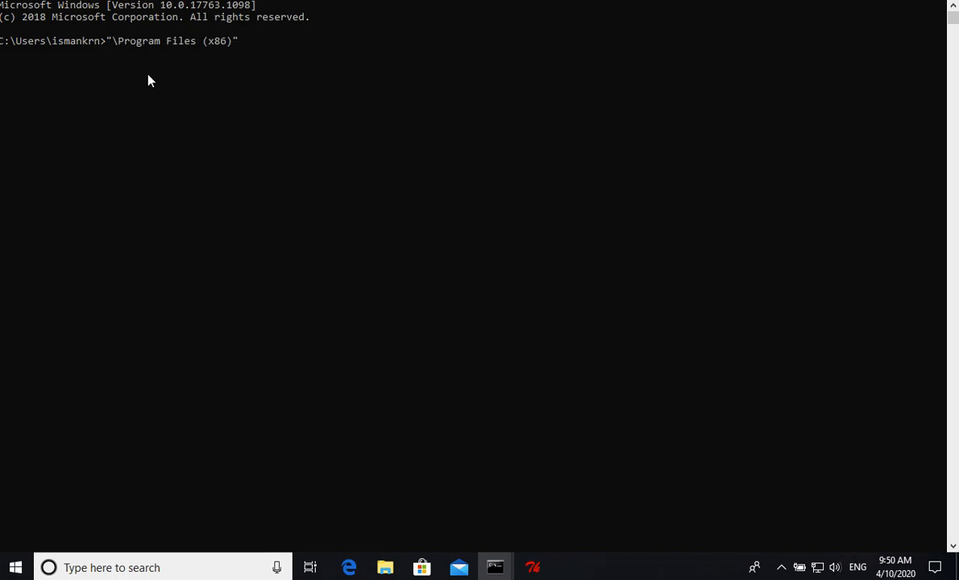
text(\The)
key(Tab)
text(\)
key(Tab)
text(\vina.exe)
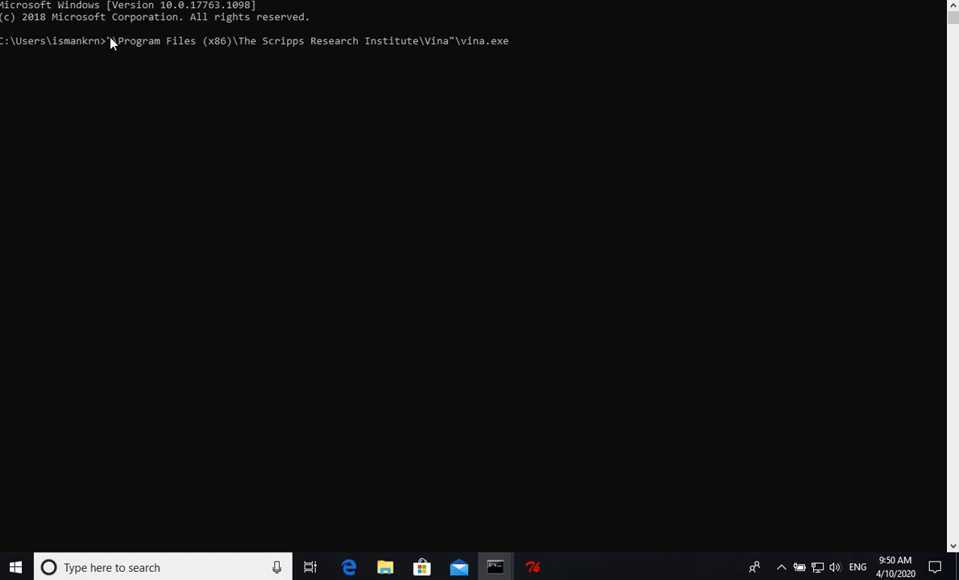
key(Return)
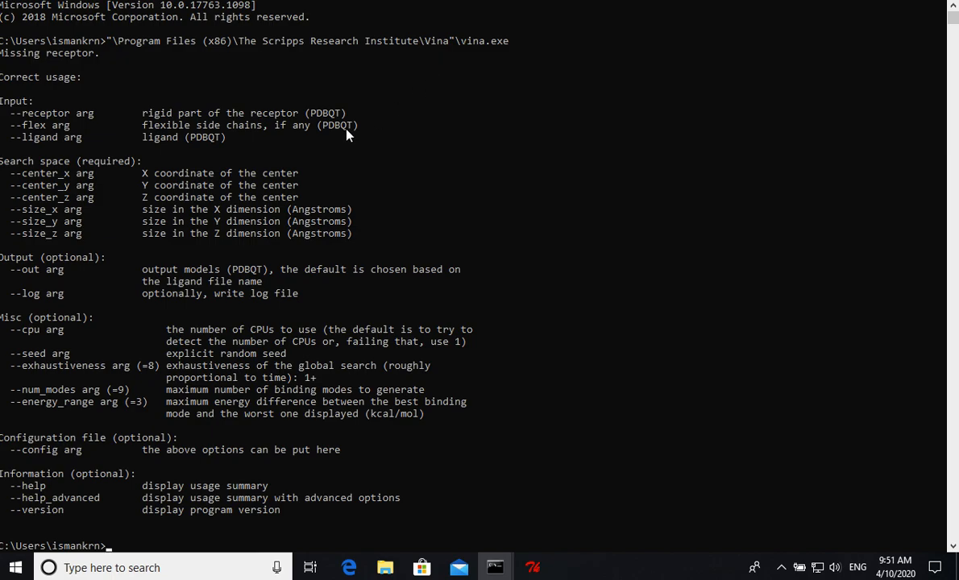
- Open the Environment Variables dialog from the advanced system settings in Control Panel
click(103, 568)
text(control)
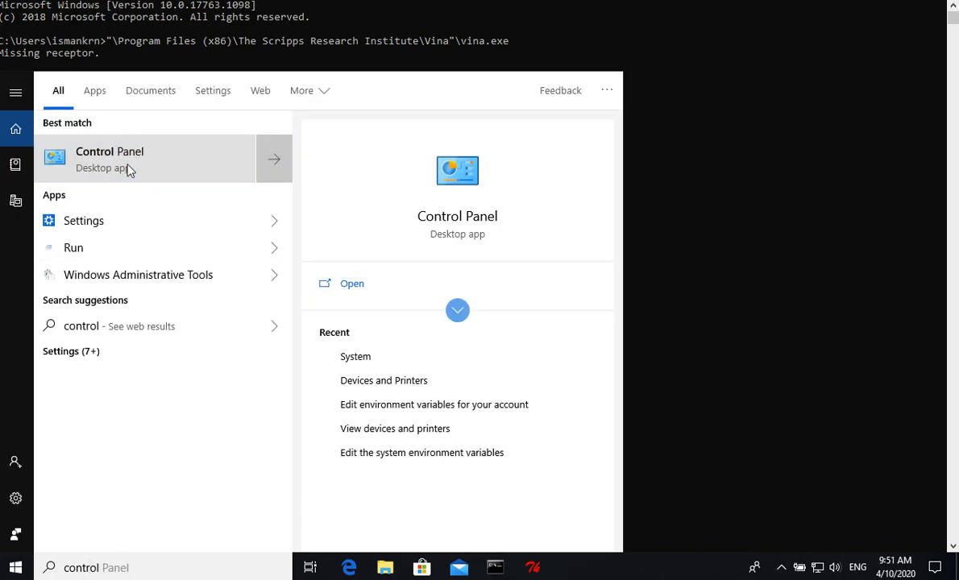
click(127, 166)
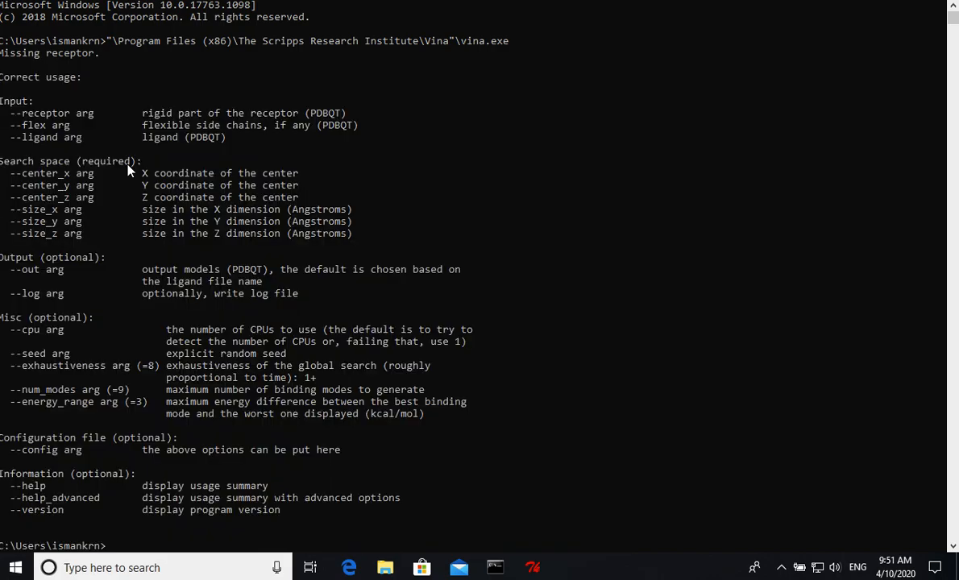
click(328, 164)
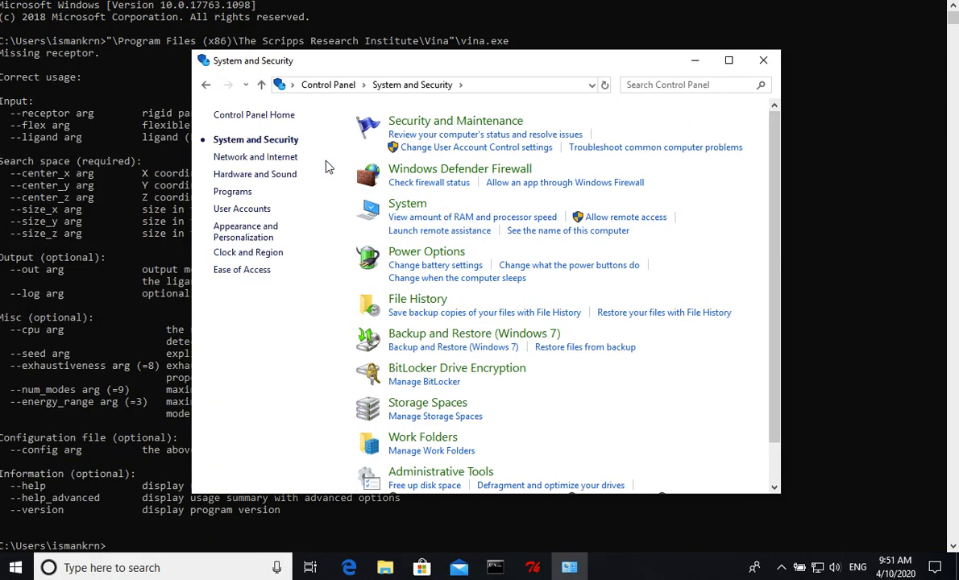
click(413, 206)
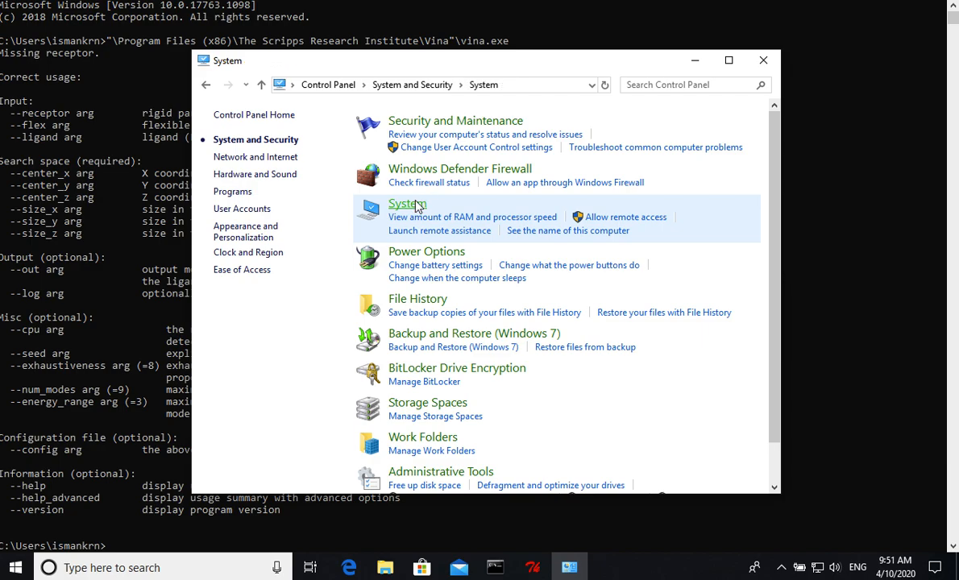
click(253, 202)
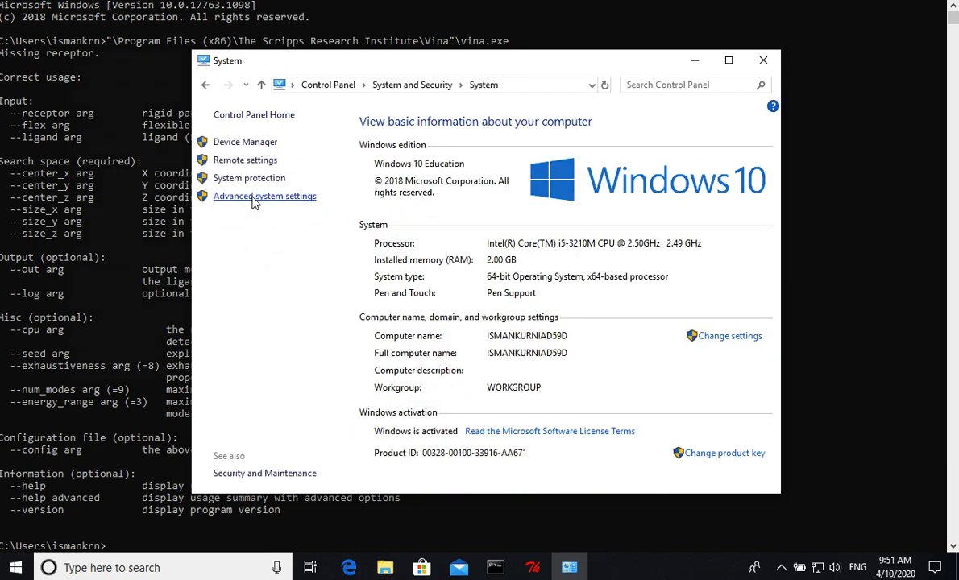
click(291, 342)
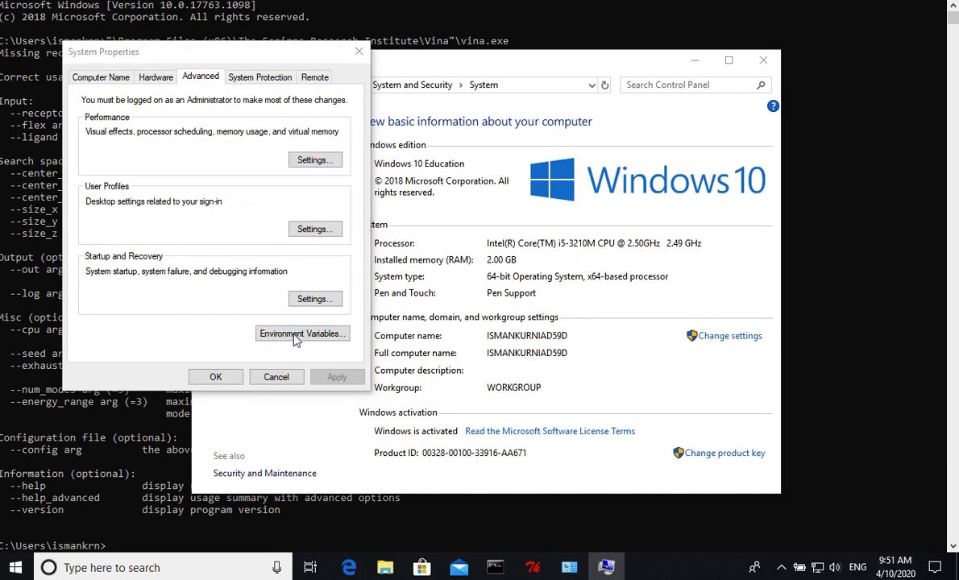
- Add the entry C:\Program Files (x86)\The Scripps Research Institute\Vina to the user Path variable and confirm the change
click(295, 160)
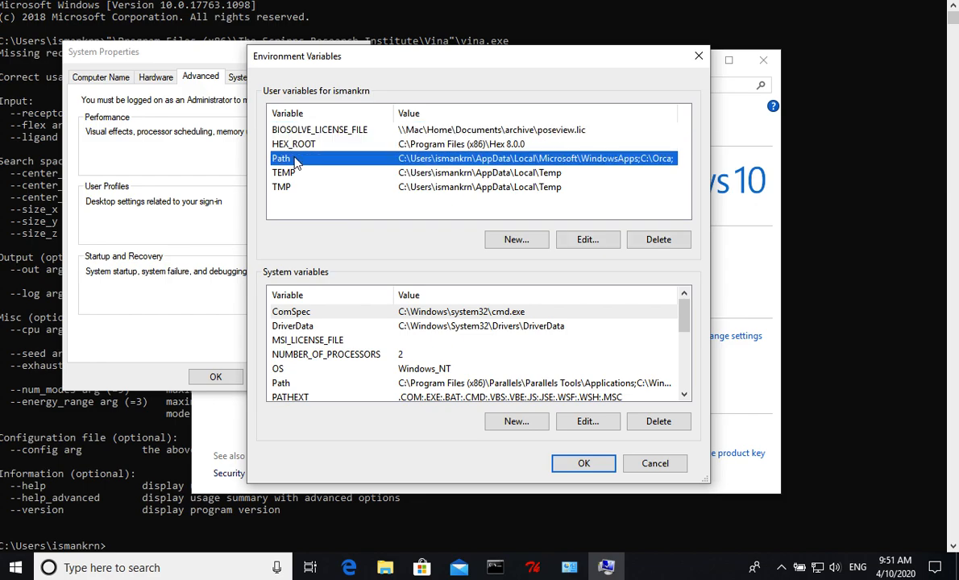
click(585, 241)
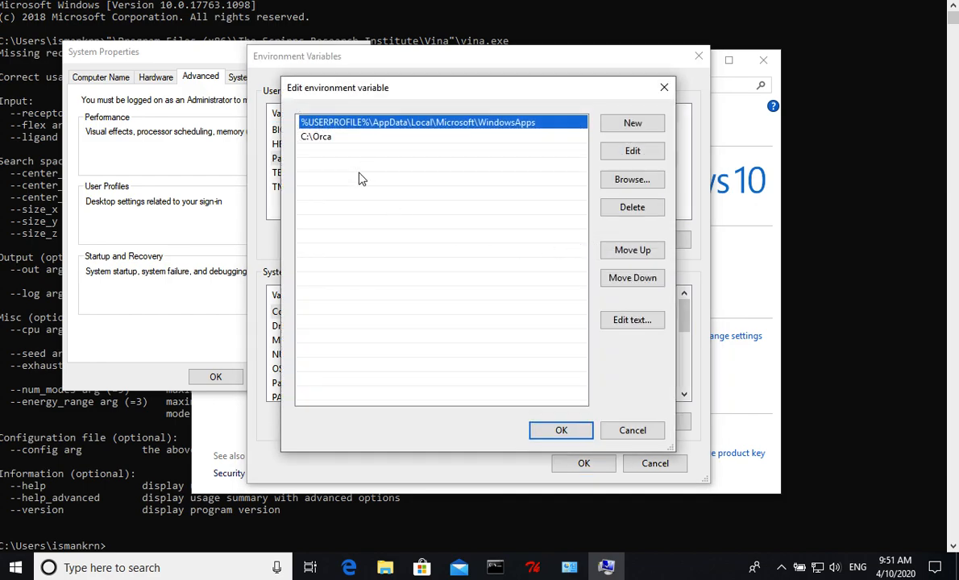
click(629, 125)
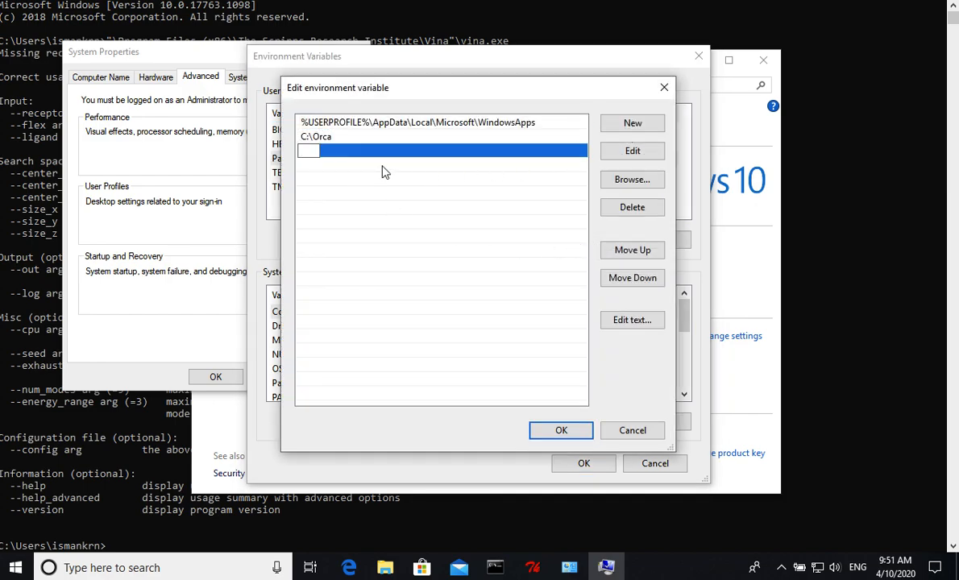
text(C:\Program Files (x86))
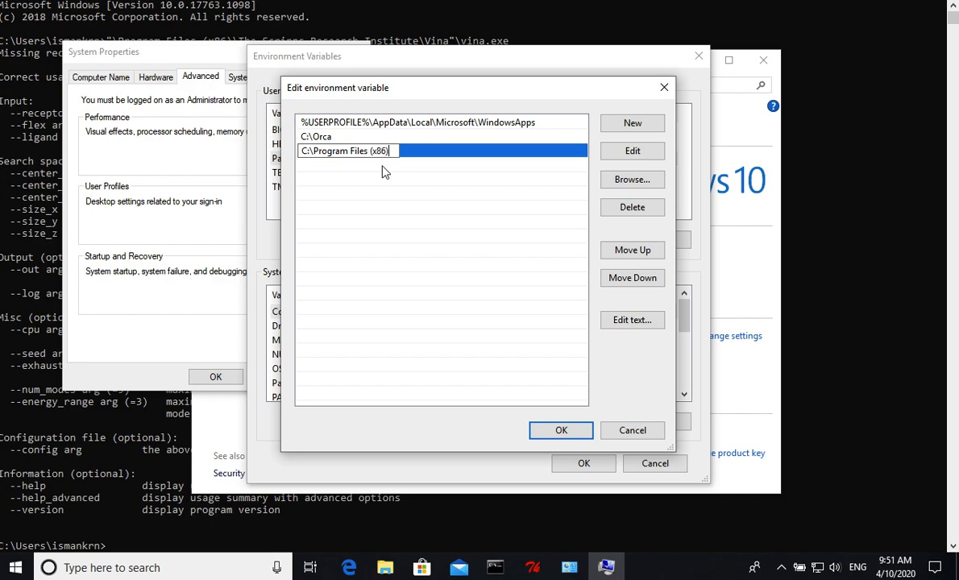
text(\)
text(The Sciripps Research Insti)
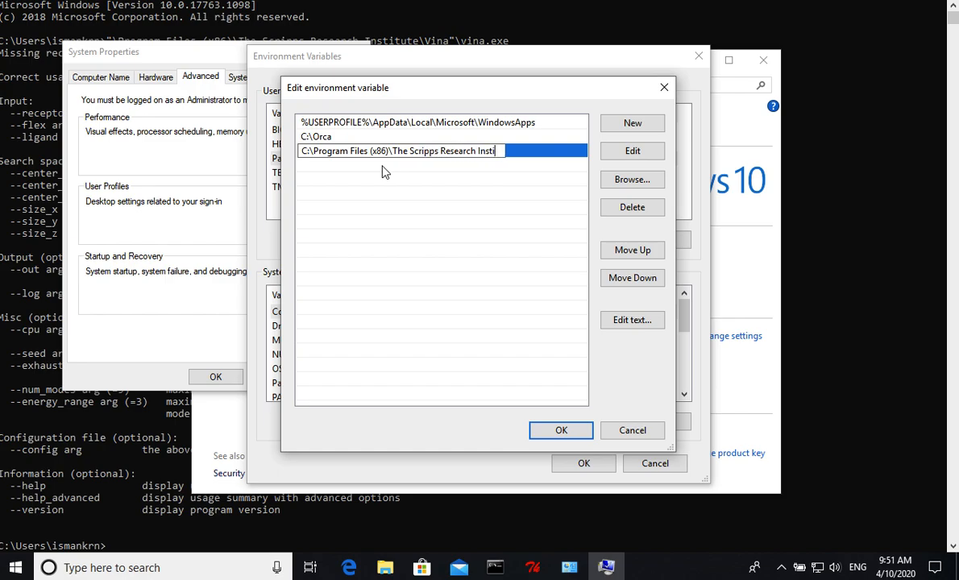
text(tute\Vina)
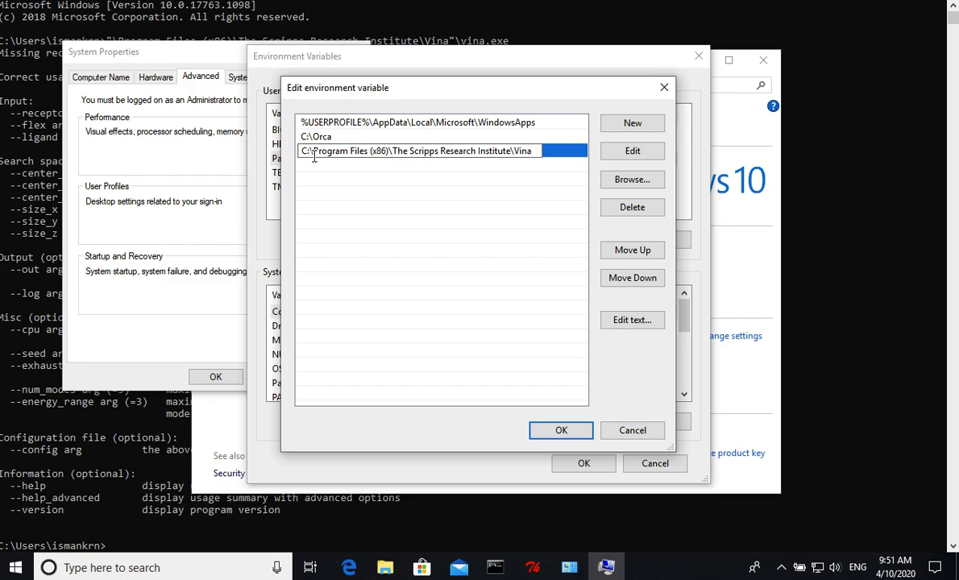
click(562, 430)
click(580, 462)
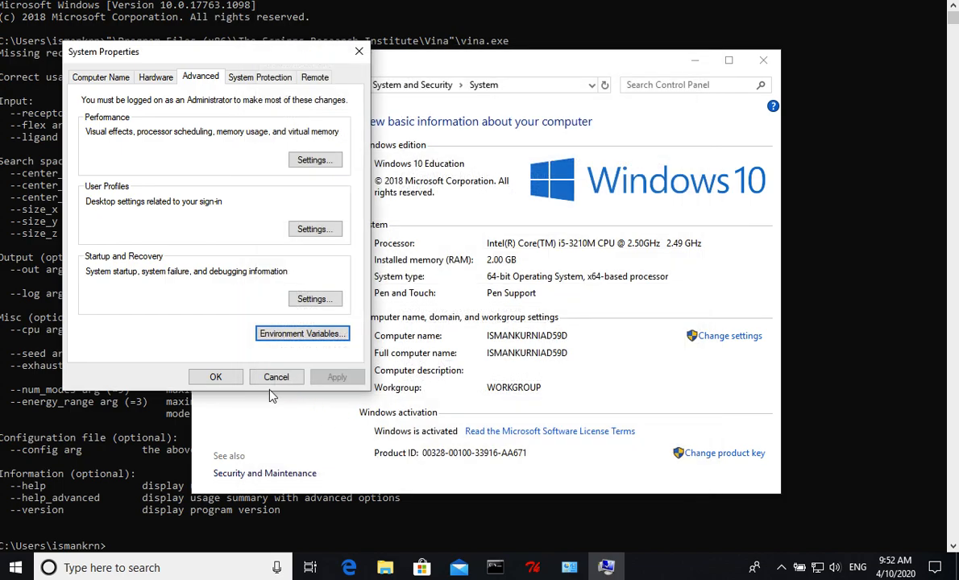
- Close the system settings windows and the current Command Prompt
click(216, 377)
click(763, 59)
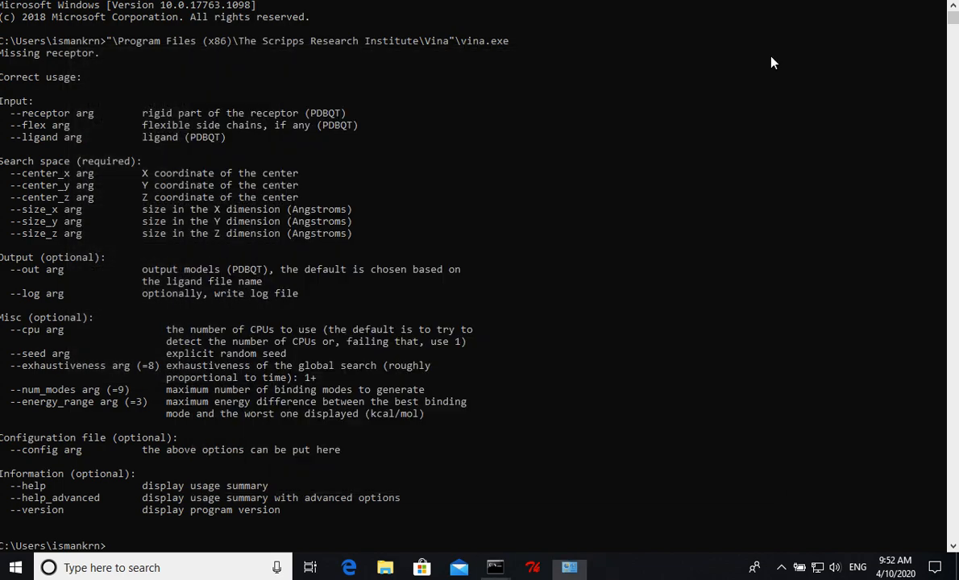
click(946, 1)
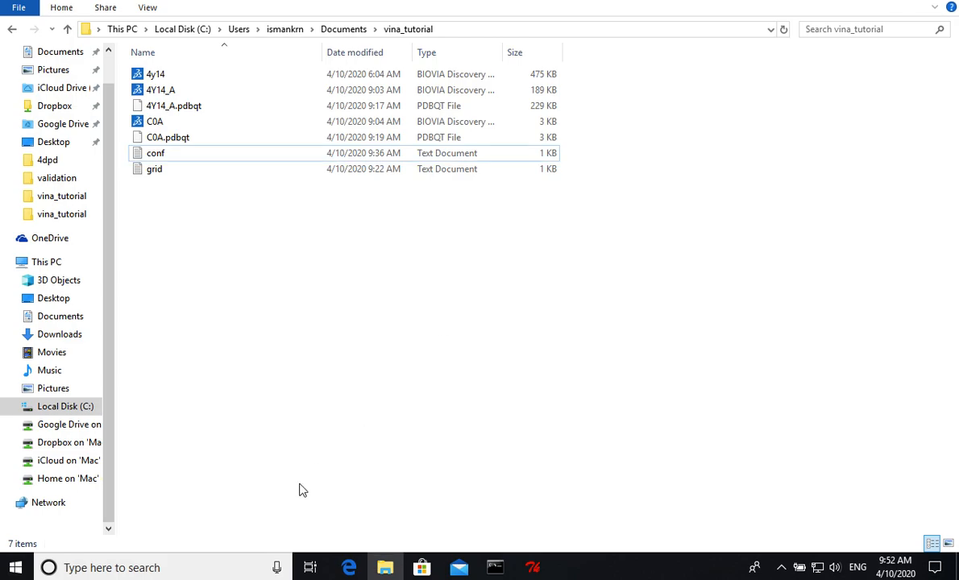
- Open a new Command Prompt session in a maximized window
click(179, 566)
text(cmd)
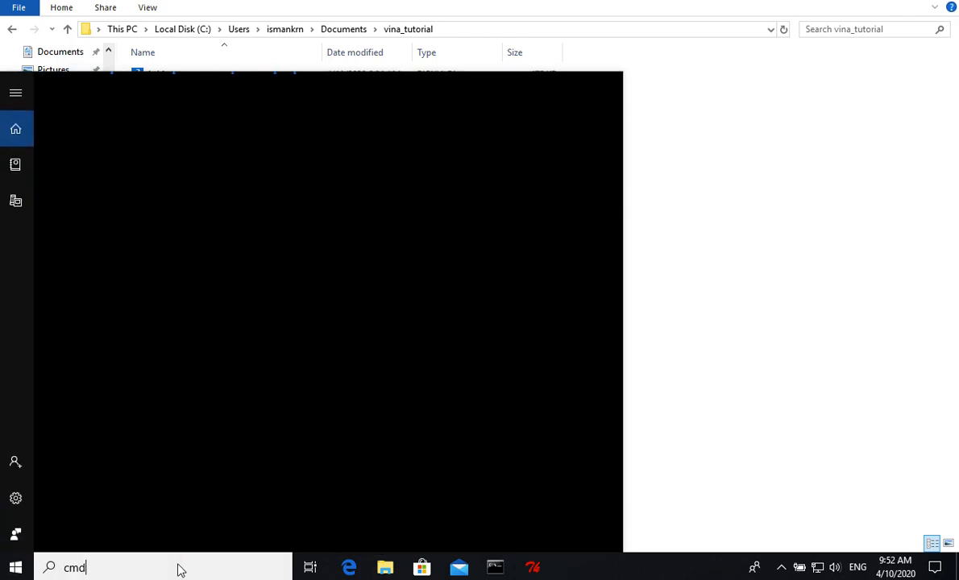
click(128, 175)
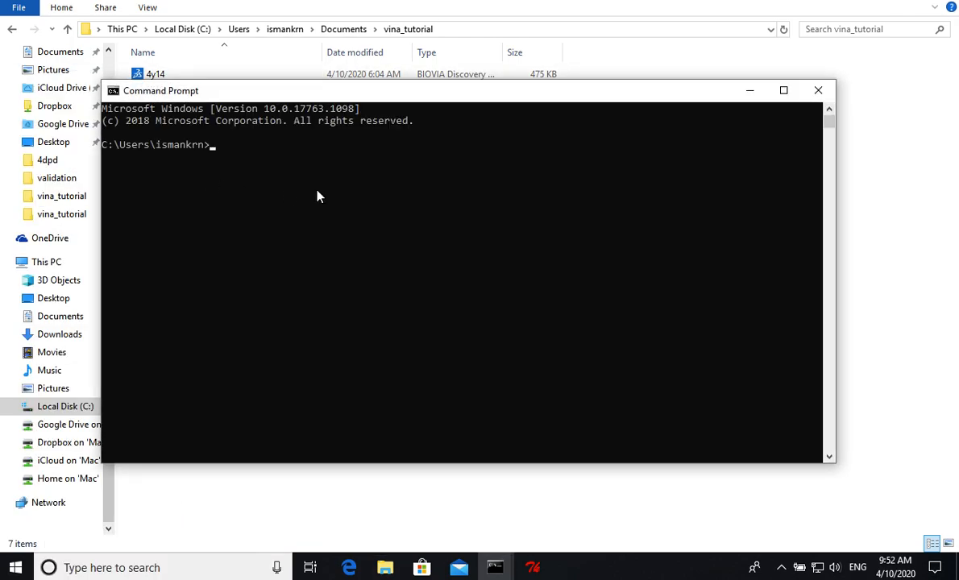
click(783, 90)
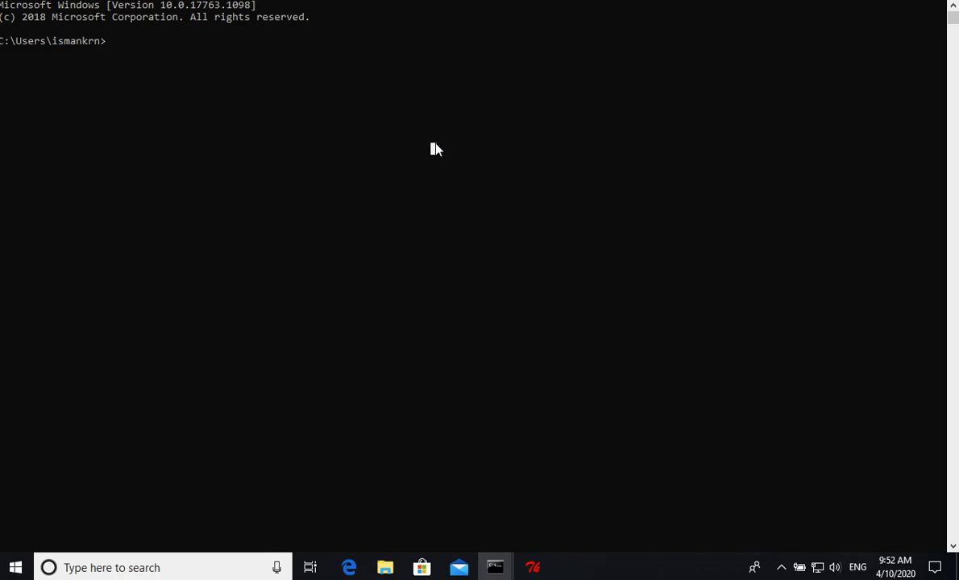
- Run vina.exe without its path to test the new Path entry and look through the usage options
text(vina.exe)
key(Return)
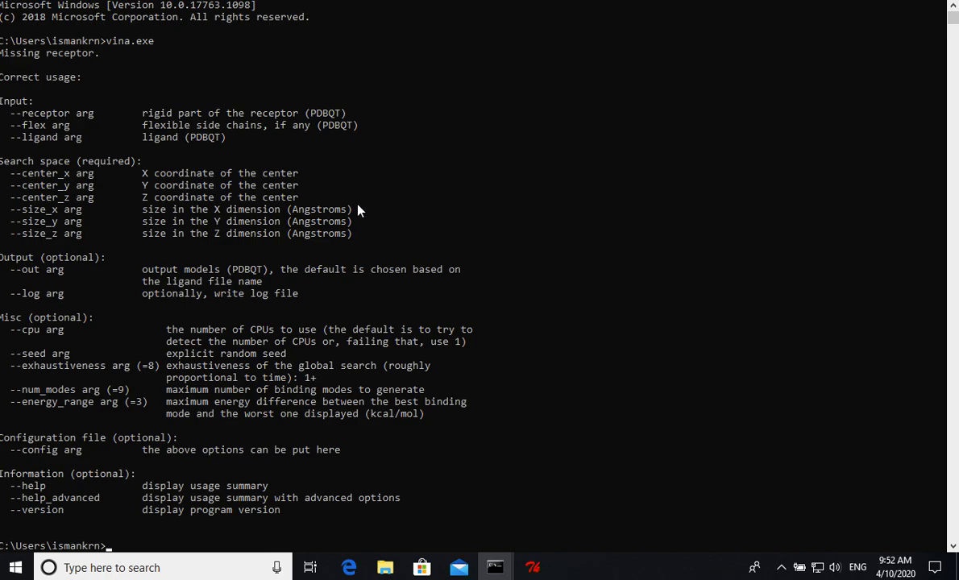
scroll(358, 211, down, 3)
scroll(358, 210, down, 2)
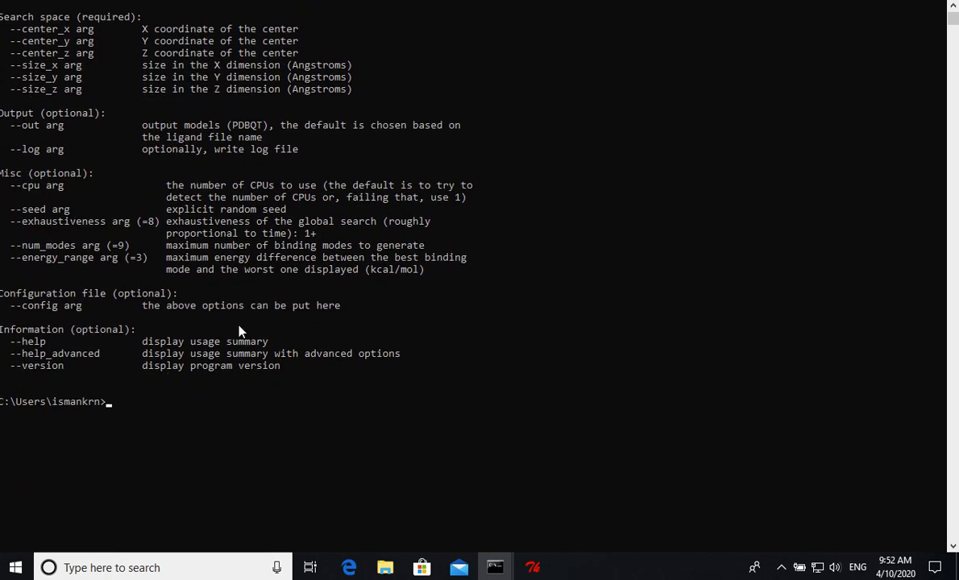
scroll(239, 327, down, 1)
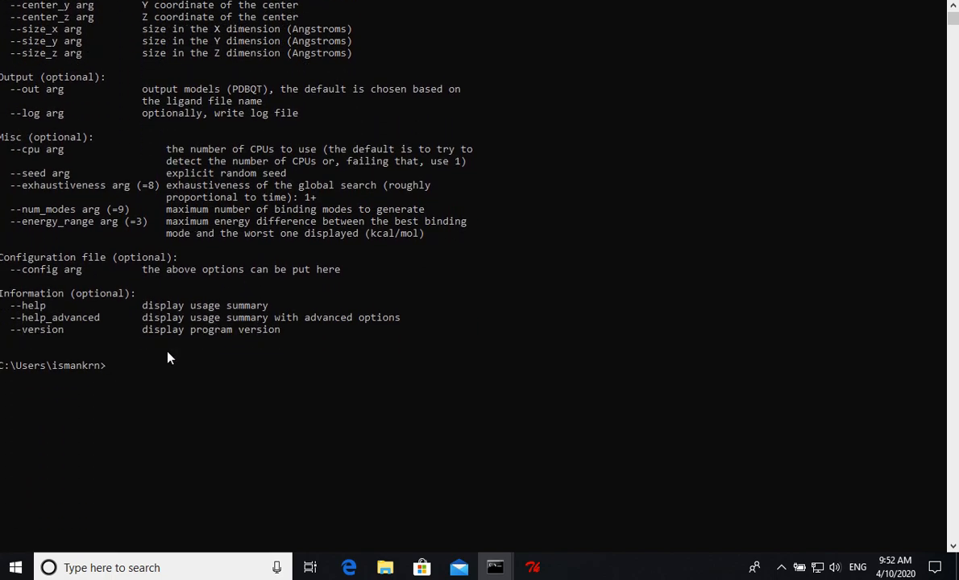
- Copy the Documents\vina_tutorial part of the docking folder's path from File Explorer
click(386, 568)
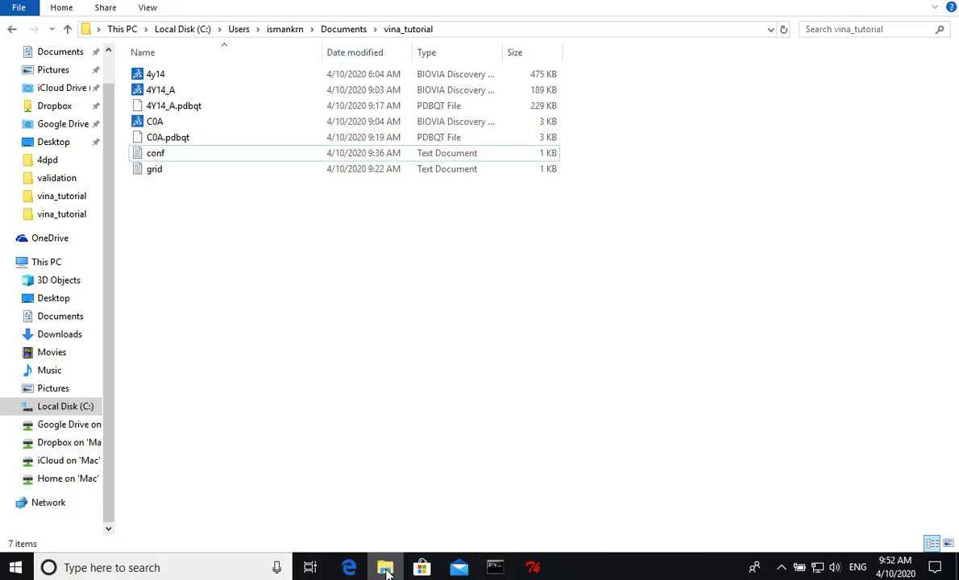
click(476, 33)
click(382, 30)
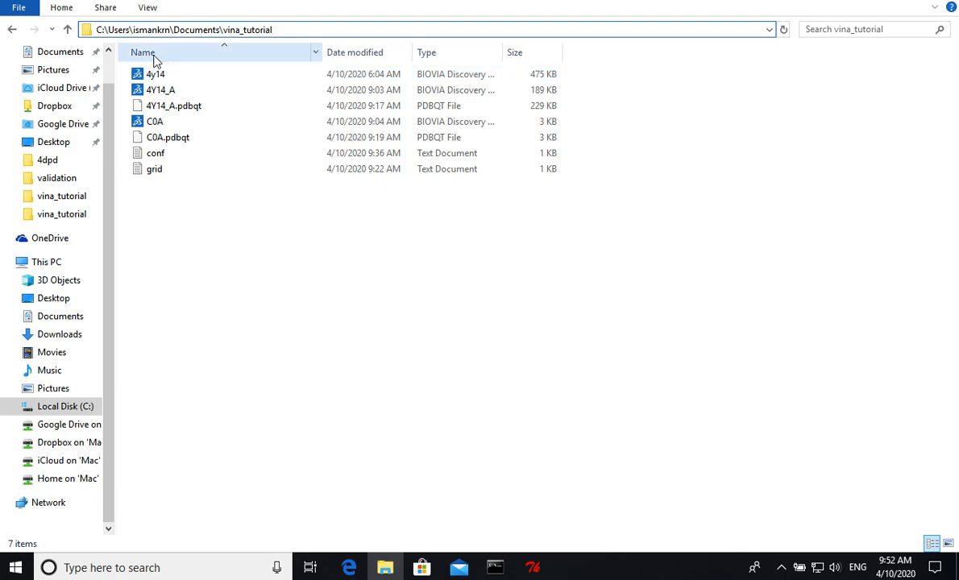
drag(173, 30, 272, 30)
right_click(245, 34)
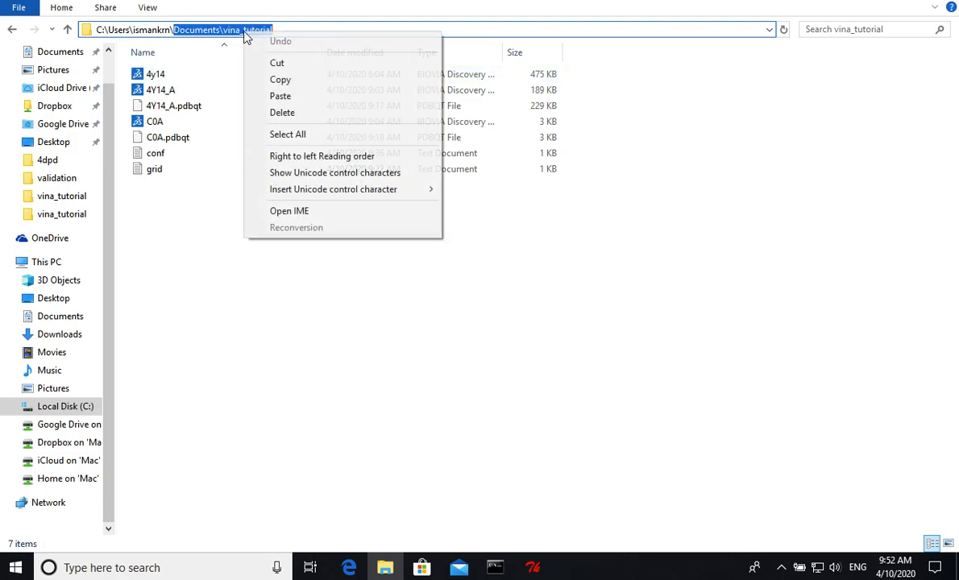
click(294, 81)
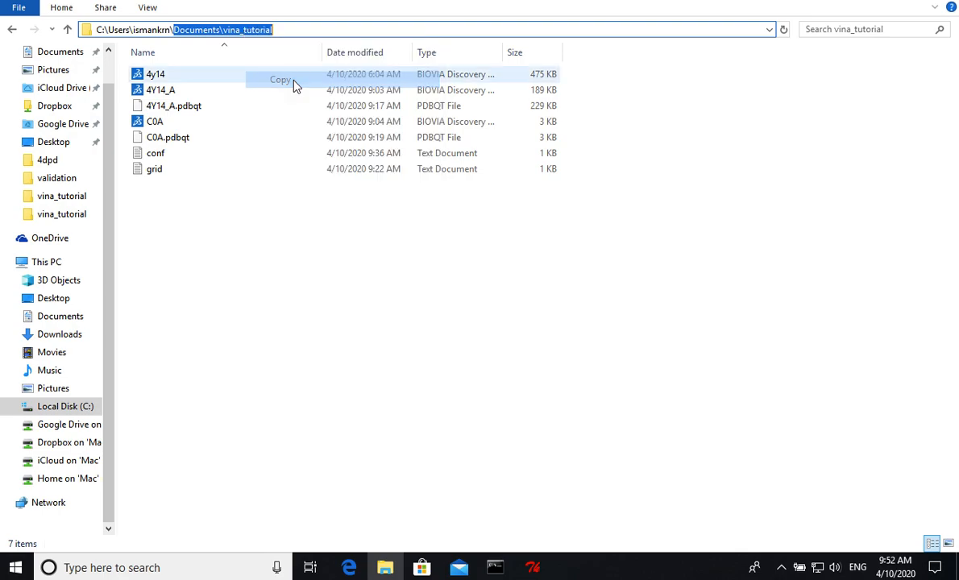
- Switch back to the Command Prompt and change the working directory to Documents\vina_tutorial
mouse_move(492, 568)
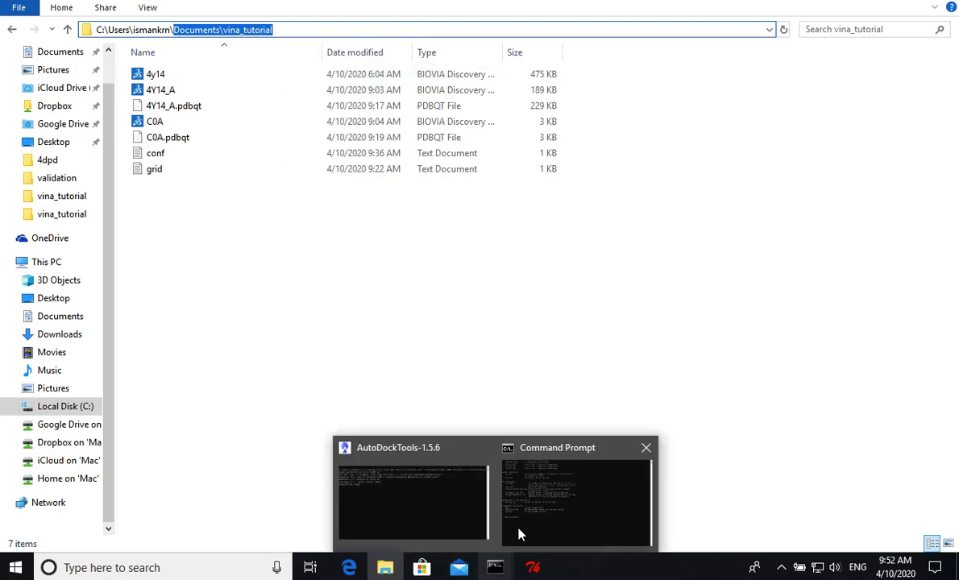
click(552, 509)
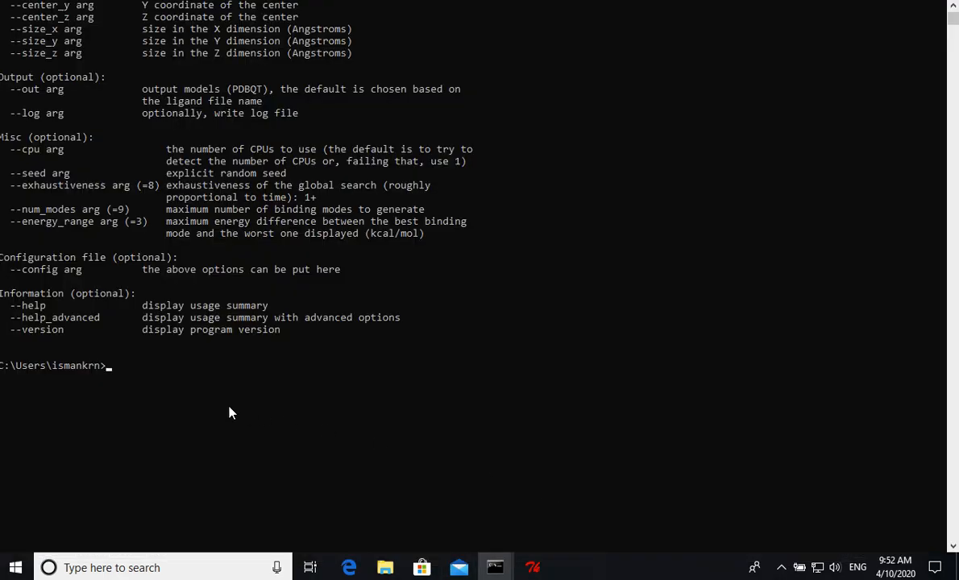
text(cd)
key(ctrl+v)
key(Return)
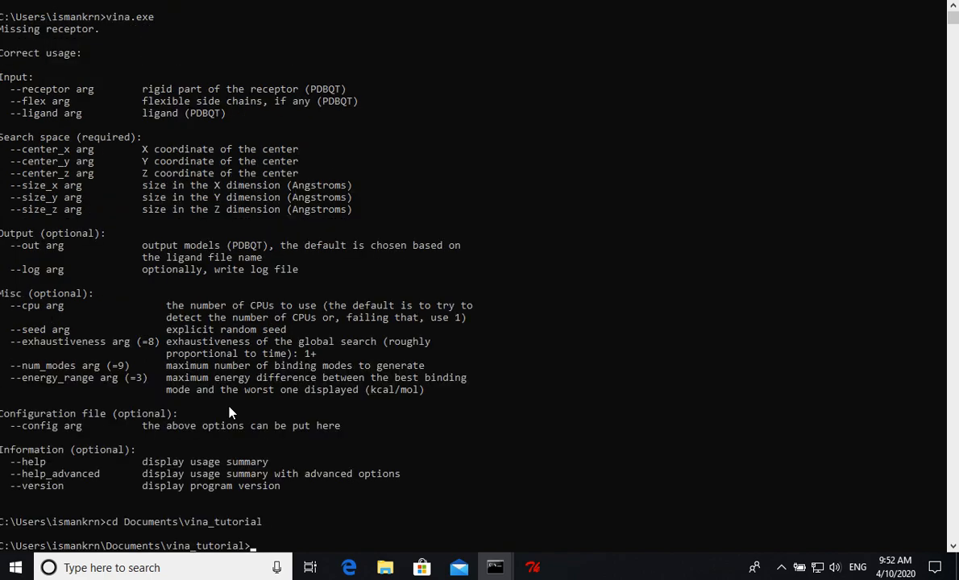
- List the files in the vina_tutorial directory with the dir command
key(Return)
key(Return)
text(dir)
key(Return)
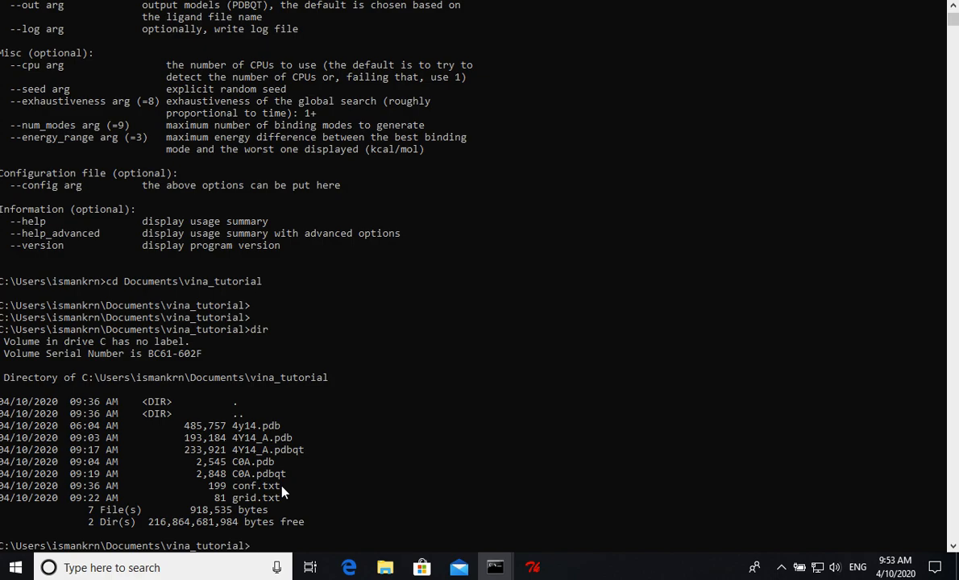
- Start the docking with the command vina.exe --config conf.txt --cpu 4
text(vina.exe --config conf.txt)
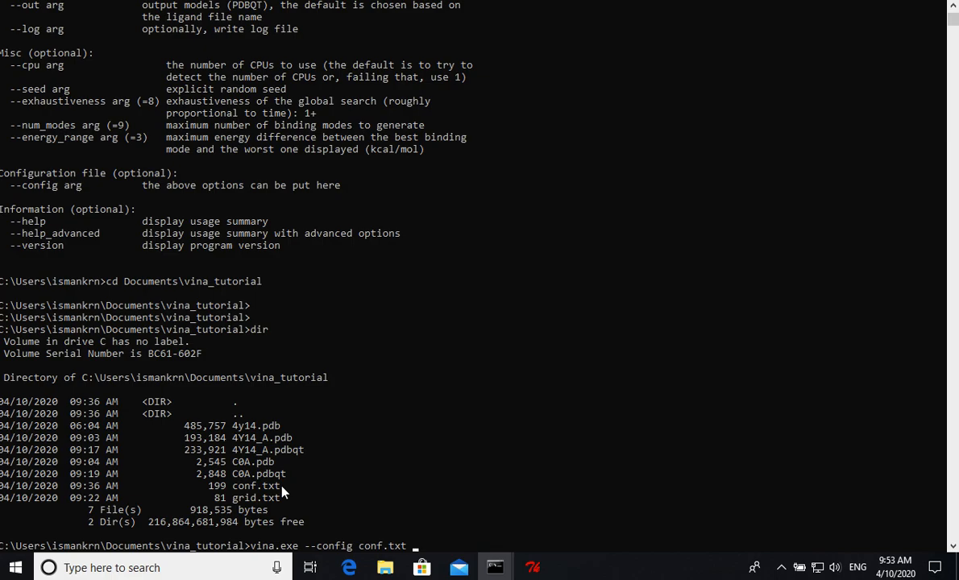
text(--cpu)
text(4)
key(Return)
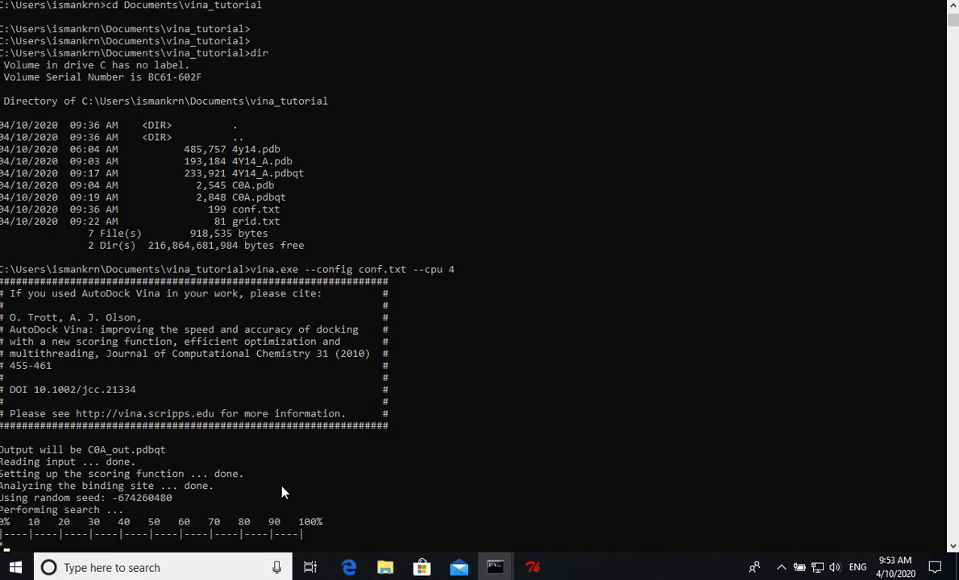
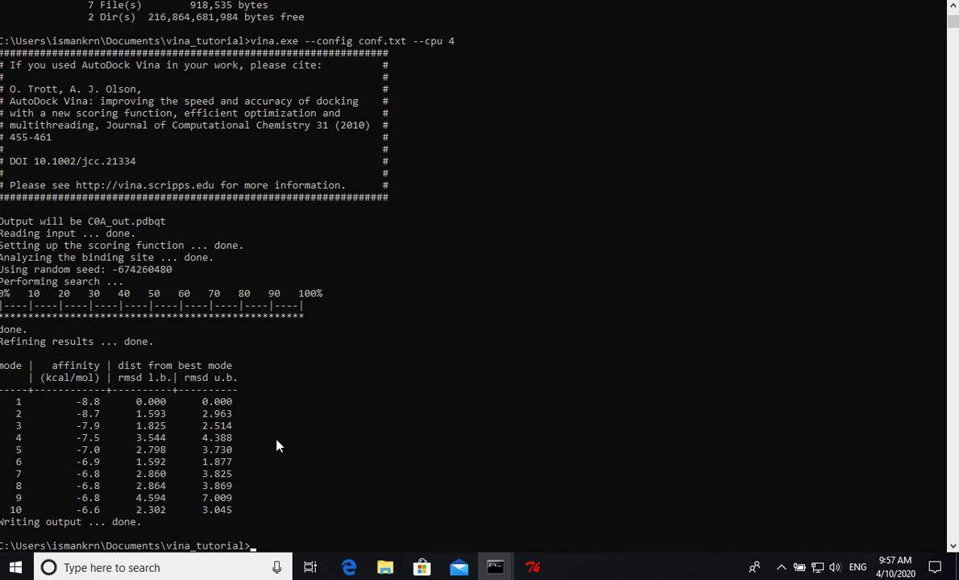
- List the files in the vina_tutorial directory and run vina_split.exe without arguments to show its usage
text(dir)
key(Return)
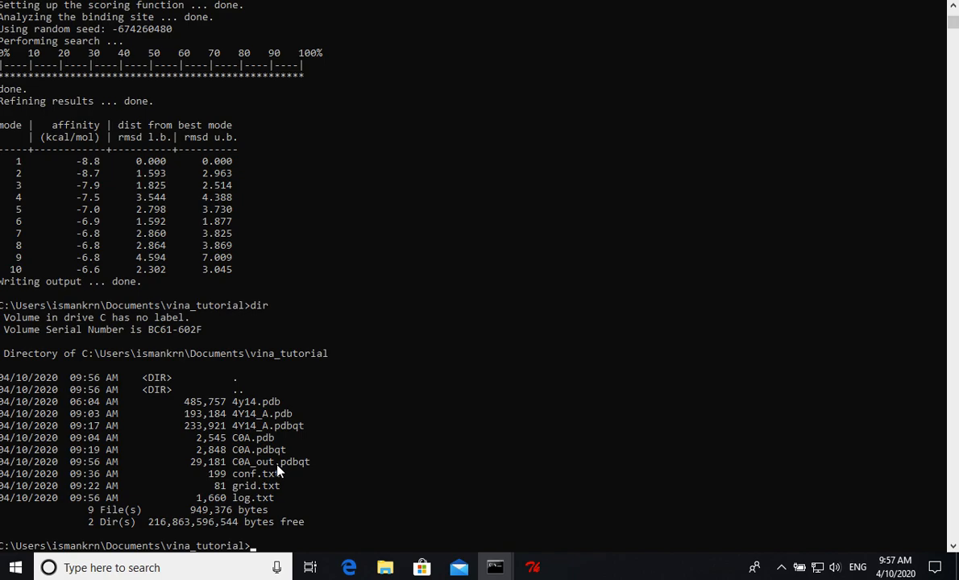
text(vina_split.exe)
key(Return)
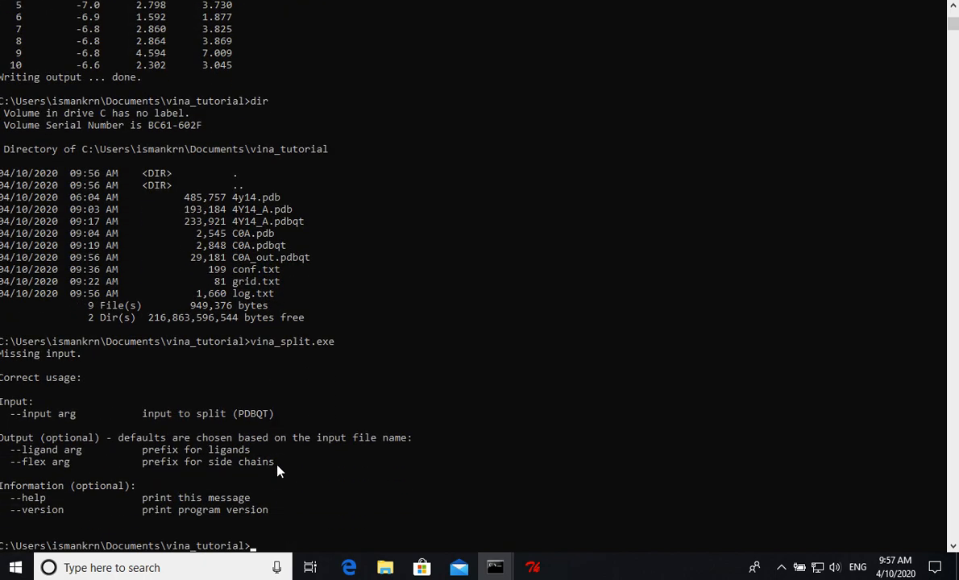
- Split the docking output into separate ligand poses with vina_split.exe --input C0A_out.pdbqt
text(vina_split.exe --input)
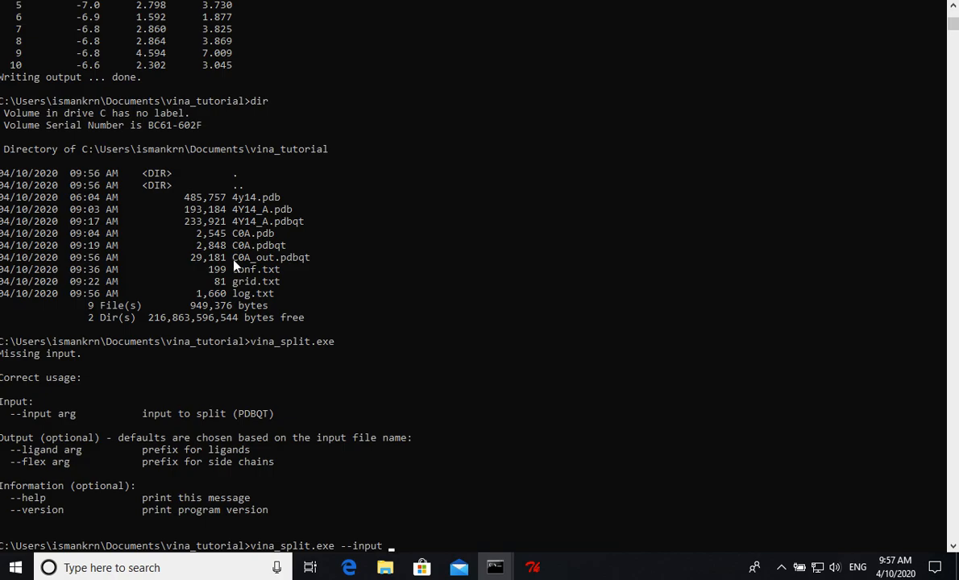
text(C0)
key(Tab)
key(BackSpace)
key(BackSpace)
key(BackSpace)
key(BackSpace)
text(_)
key(Tab)
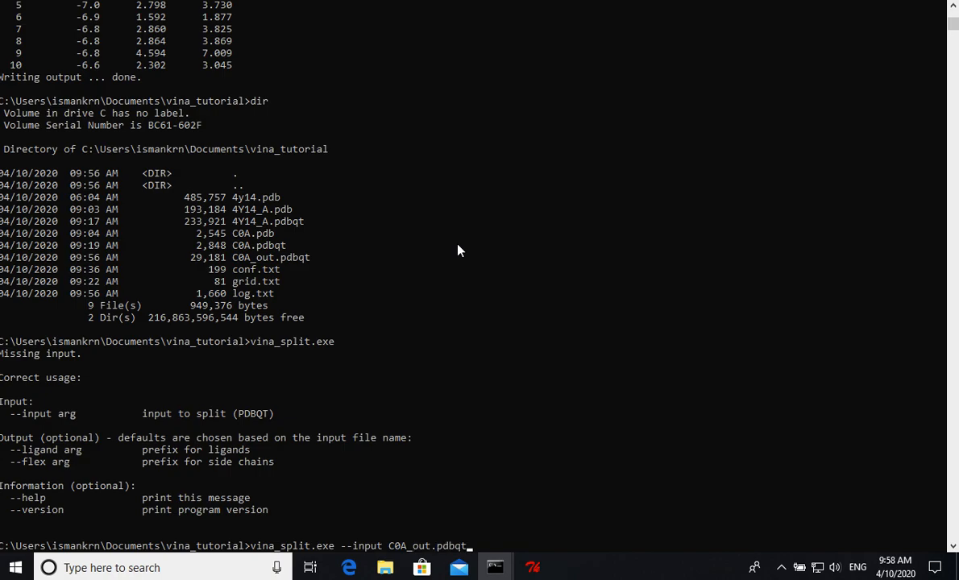
key(Return)
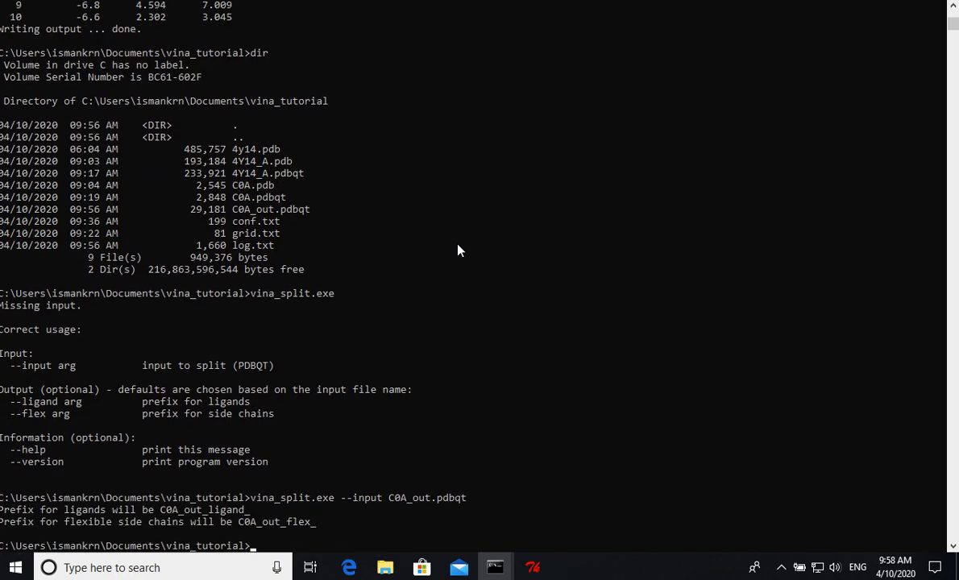
- List the directory's files with dir and review the binding affinity table in the earlier docking output
text(dir)
key(Return)
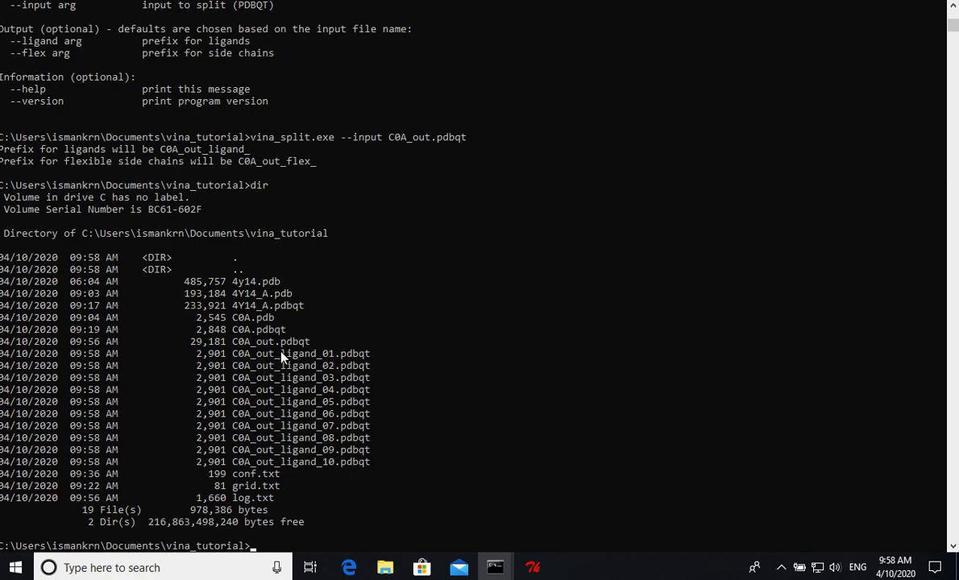
scroll(330, 278, up, 14)
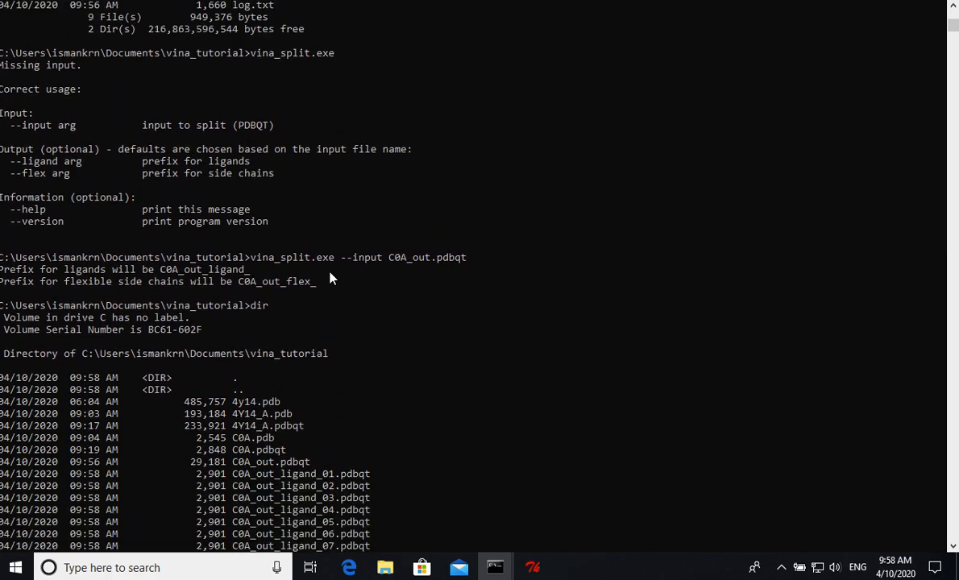
scroll(331, 278, up, 1)
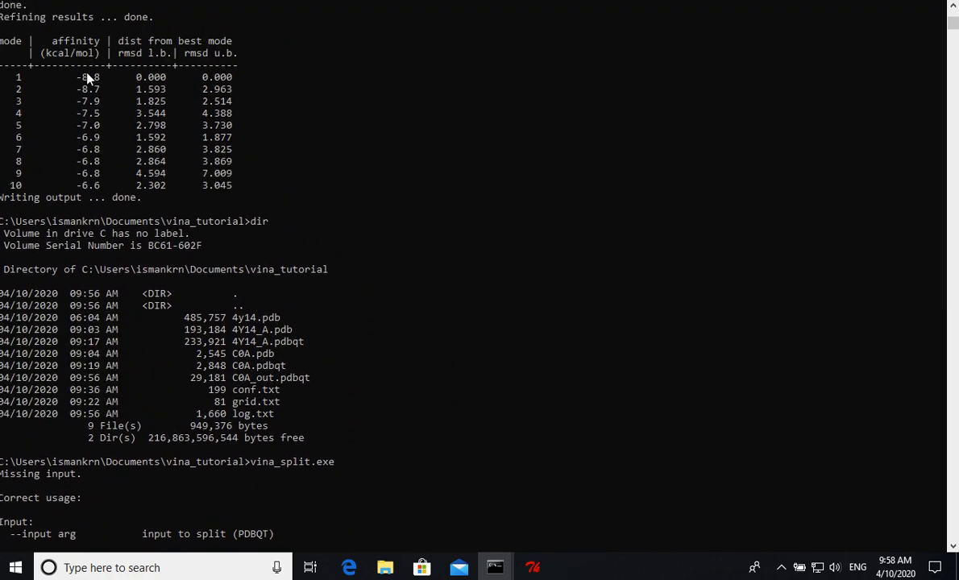
scroll(250, 216, down, 6)
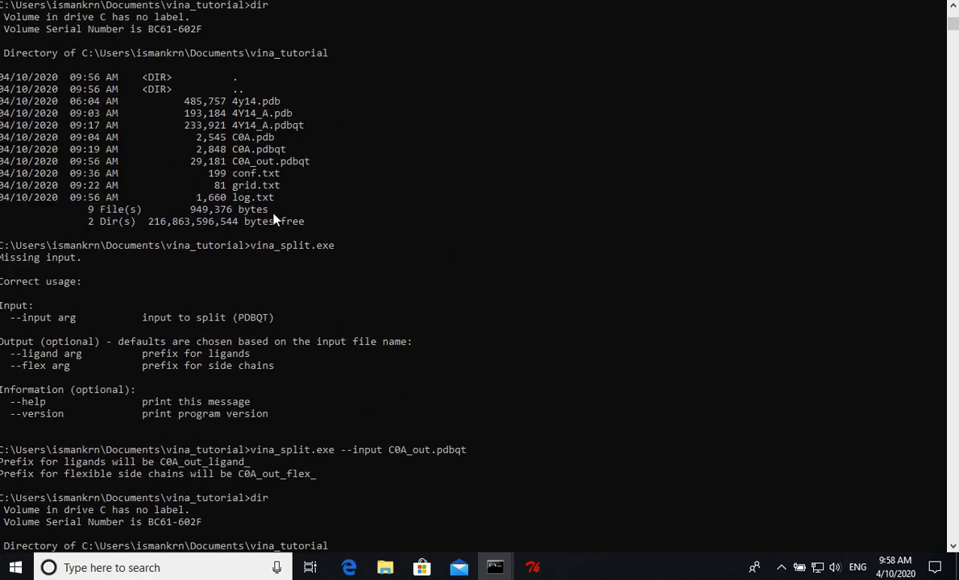
scroll(274, 218, up, 5)
scroll(103, 83, up, 1)
scroll(105, 80, down, 10)
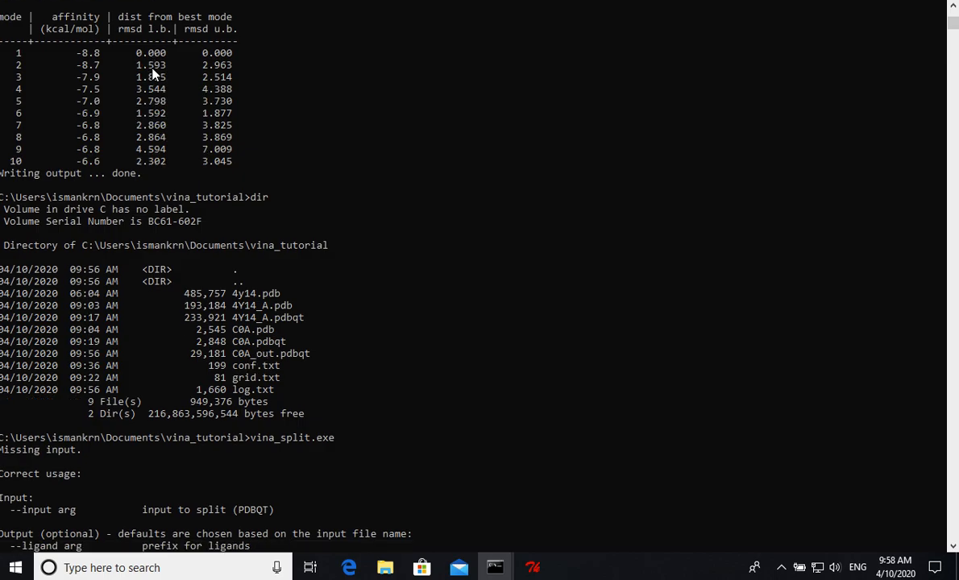
- Switch to the vina_tutorial folder in File Explorer, open the log file, review its affinity table, and close it
mouse_move(386, 568)
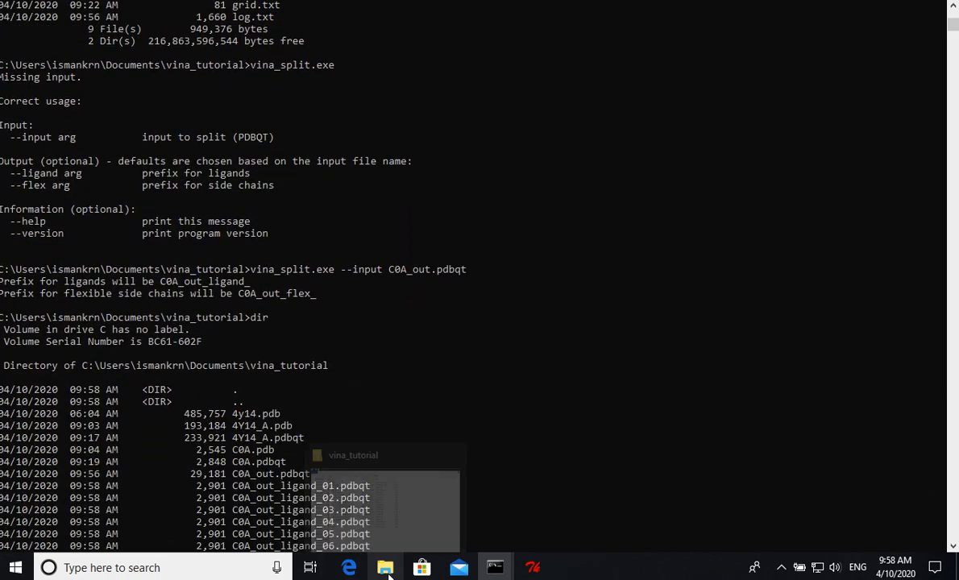
click(394, 493)
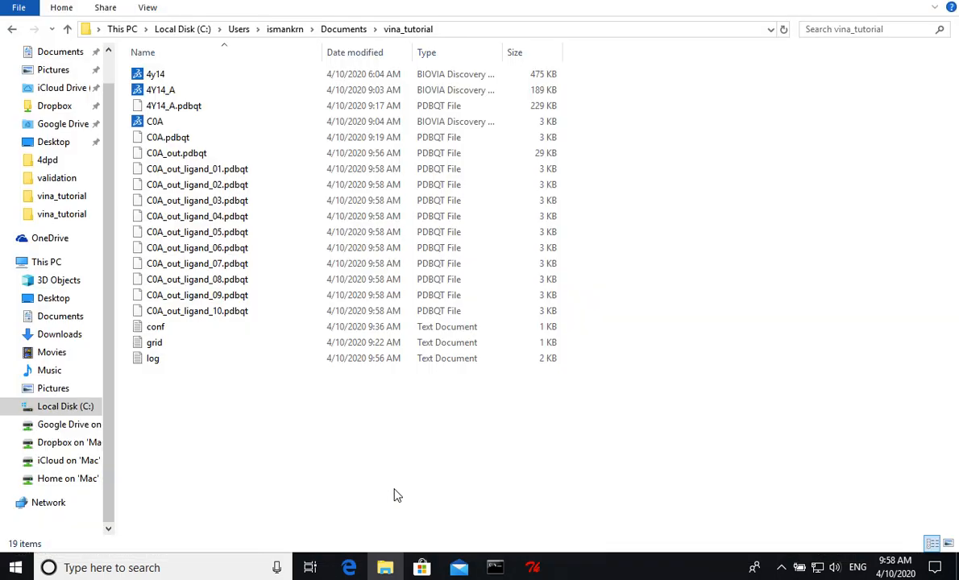
click(154, 360)
double_click(156, 362)
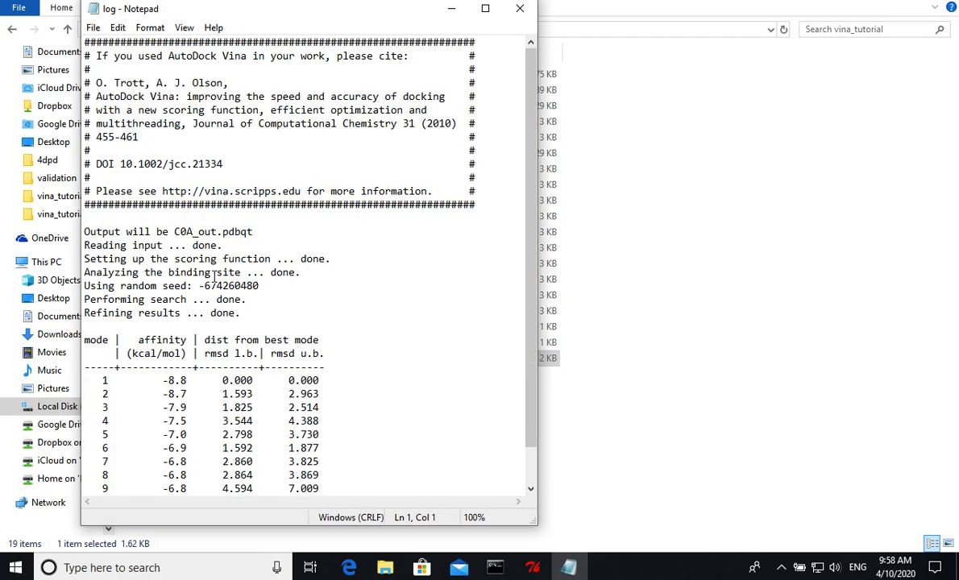
scroll(180, 352, down, 1)
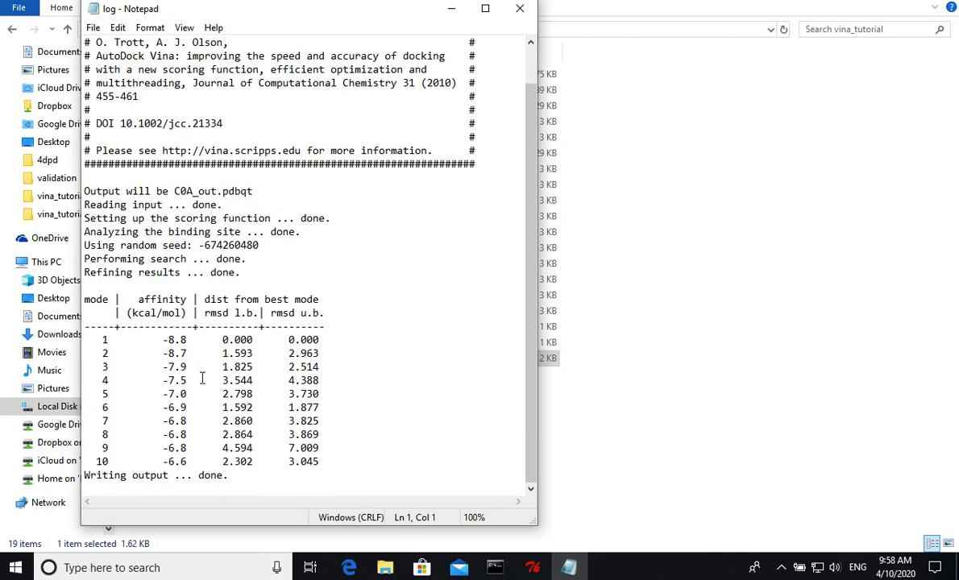
click(520, 8)
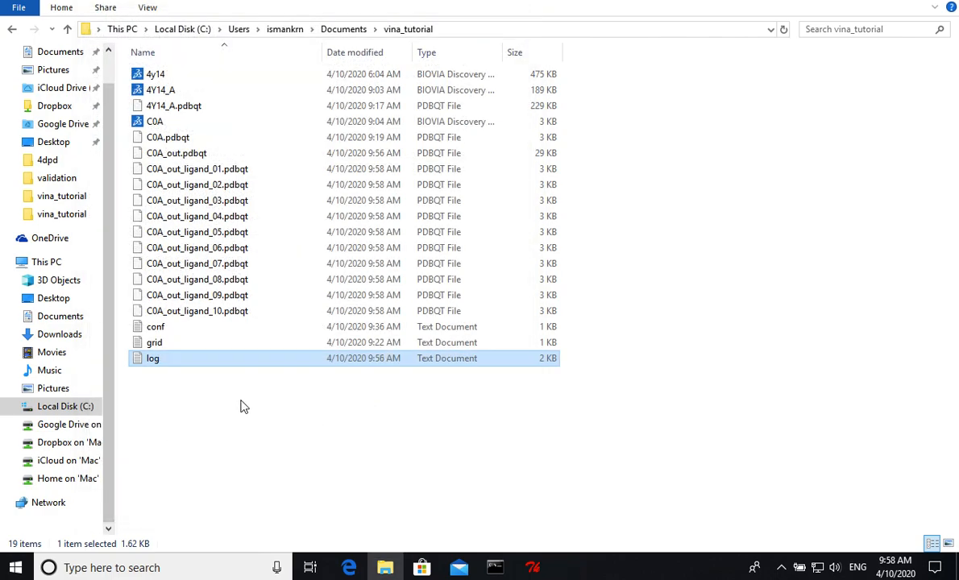
click(193, 173)
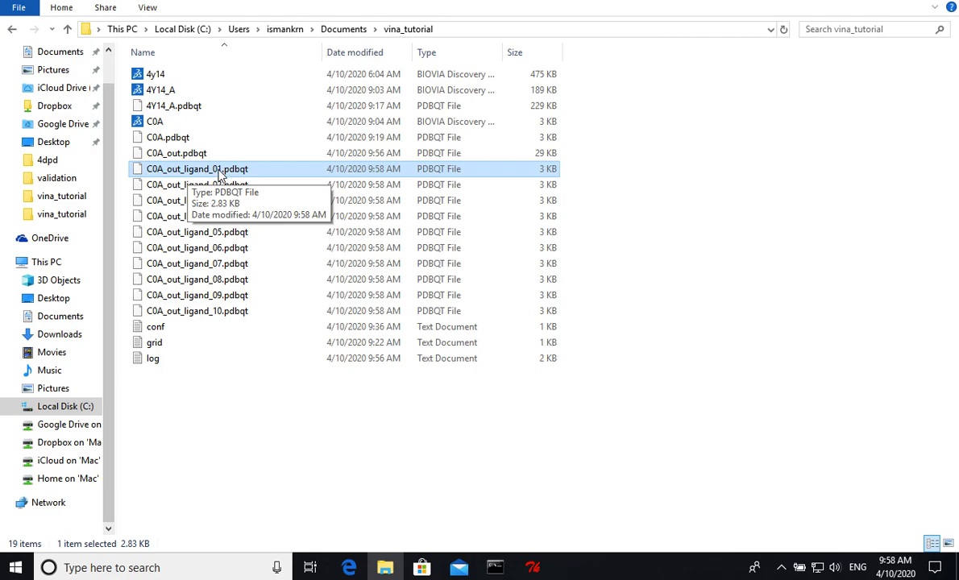
click(183, 153)
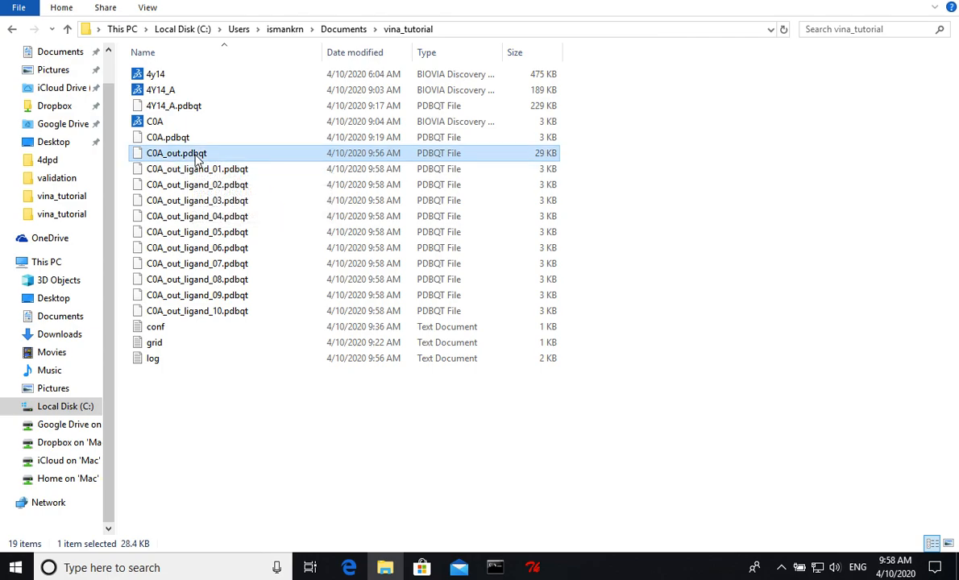
click(192, 171)
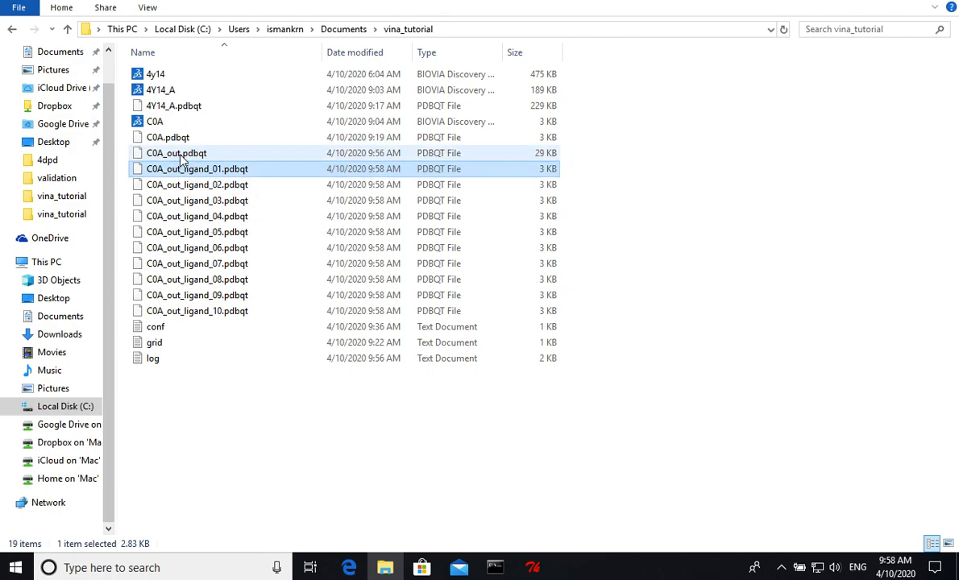
click(178, 153)
click(194, 171)
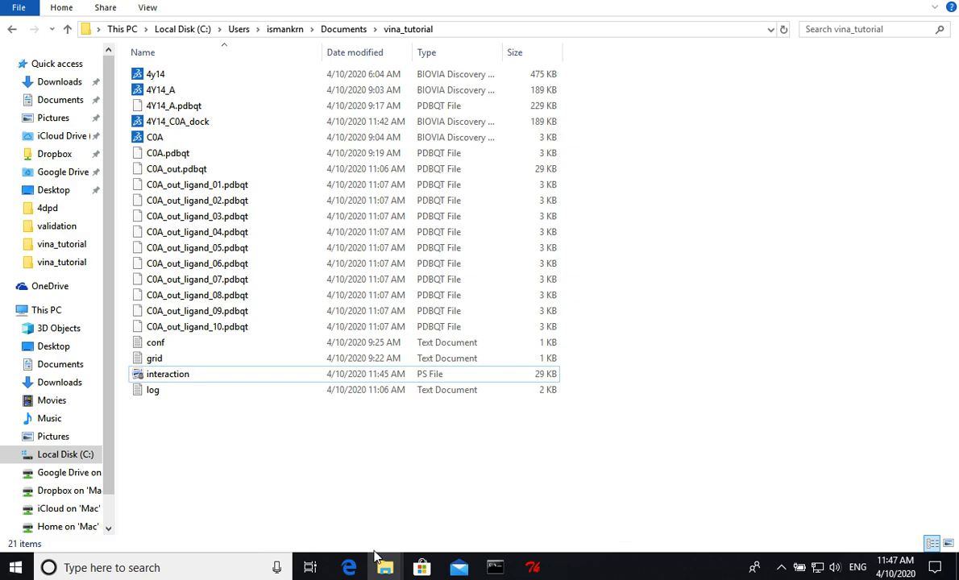
- Launch PyMOL from its program folder, skip the license activation, and maximize the window
mouse_move(385, 568)
click(433, 535)
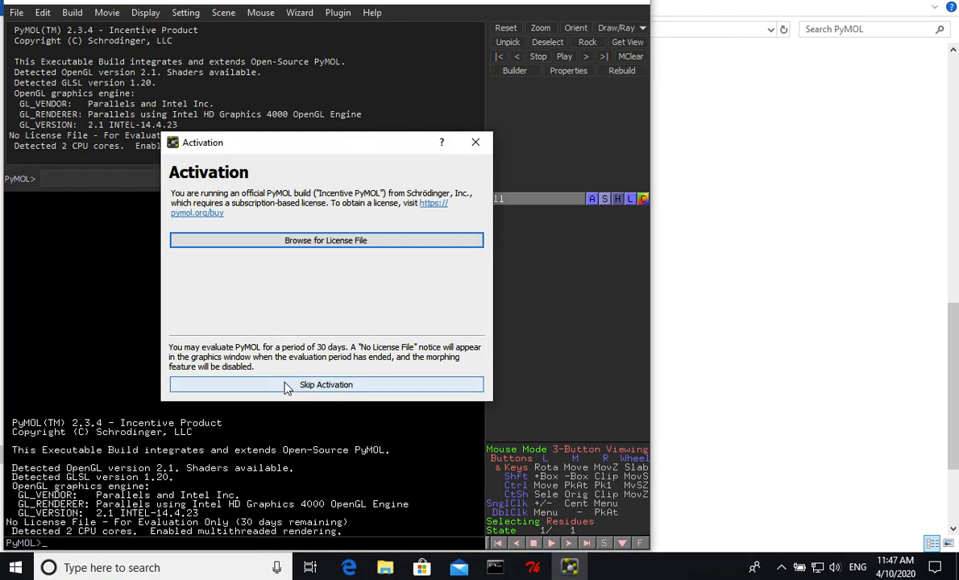
click(327, 385)
double_click(599, 2)
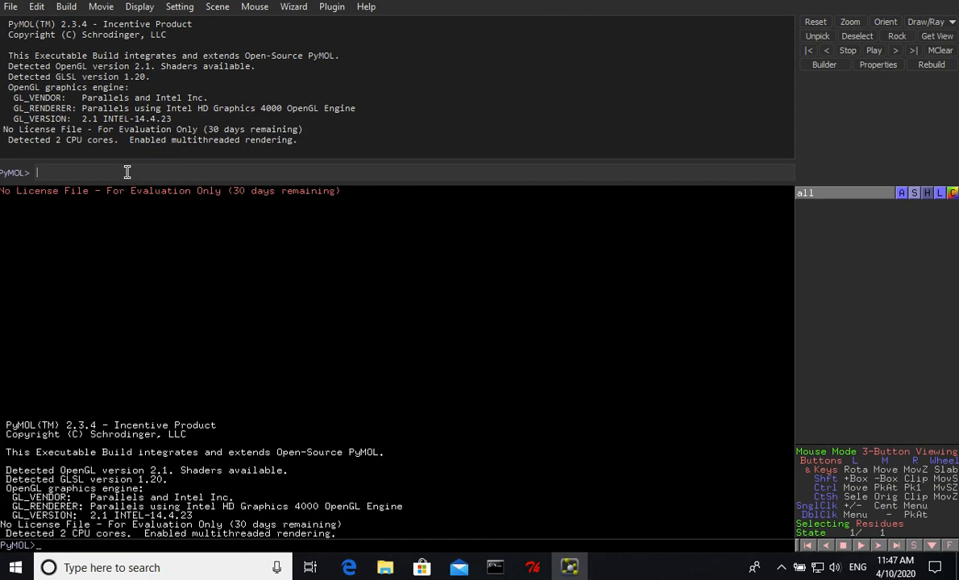
- Check PyMOL's working directory with pwd and copy the vina_tutorial folder's full path from File Explorer
text(pwd)
key(Return)
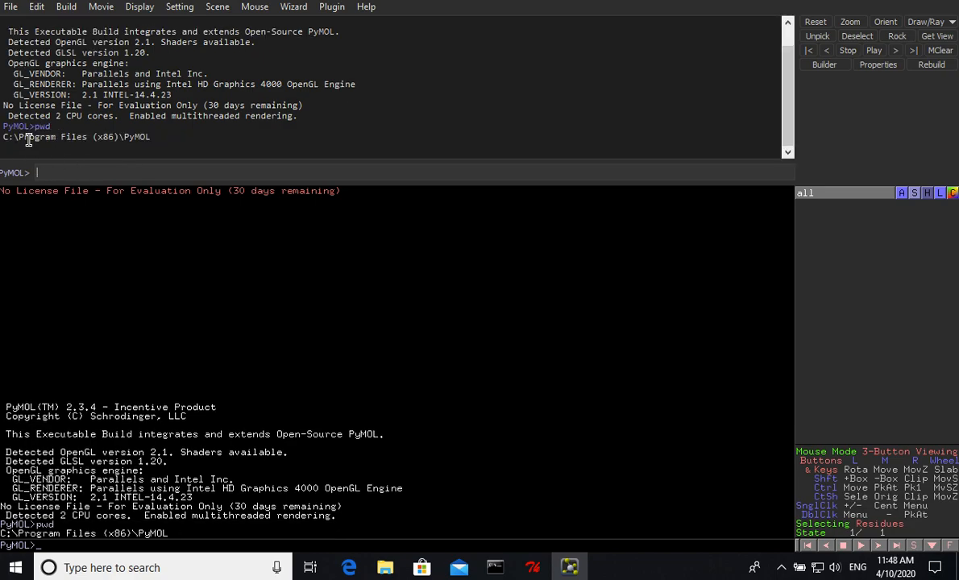
mouse_move(385, 564)
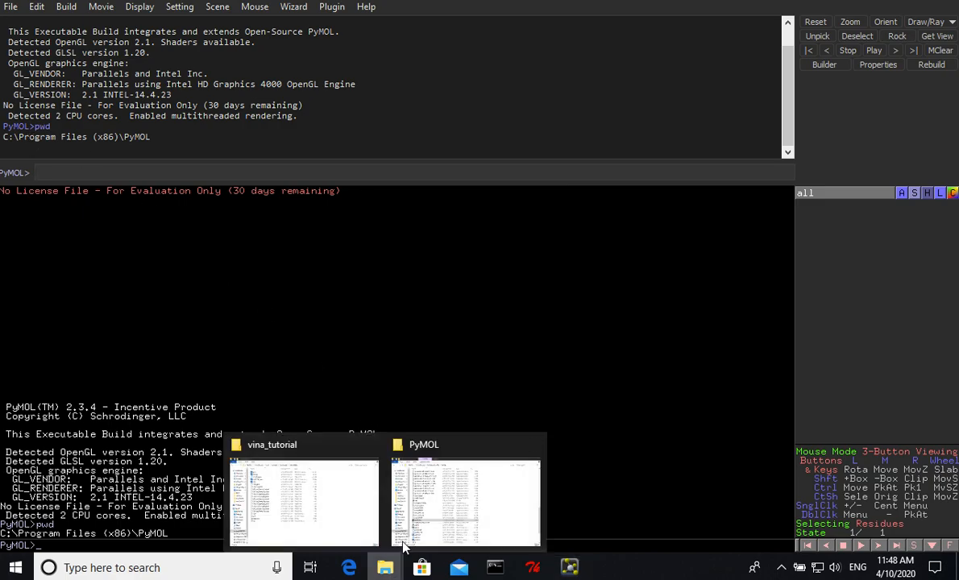
click(323, 463)
click(505, 29)
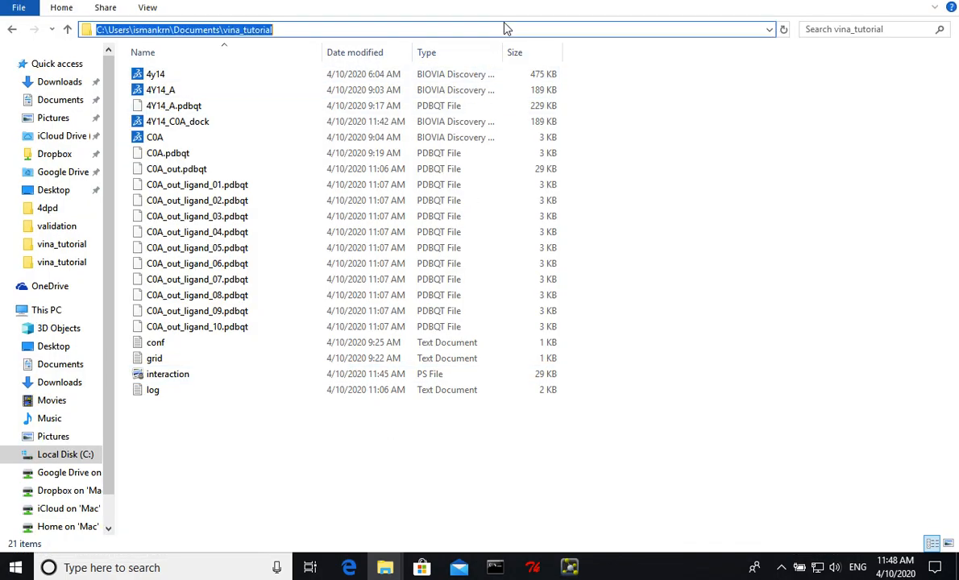
right_click(260, 29)
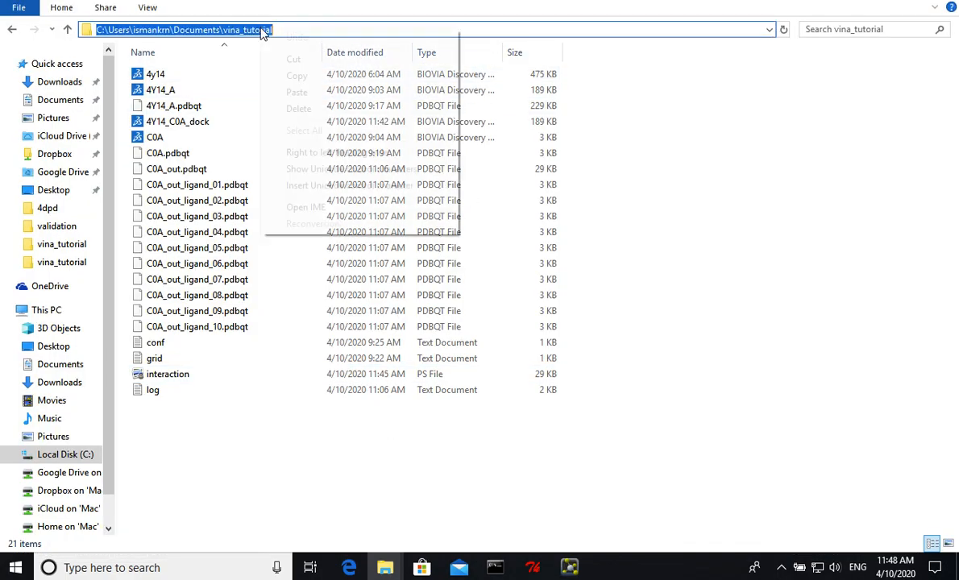
click(288, 83)
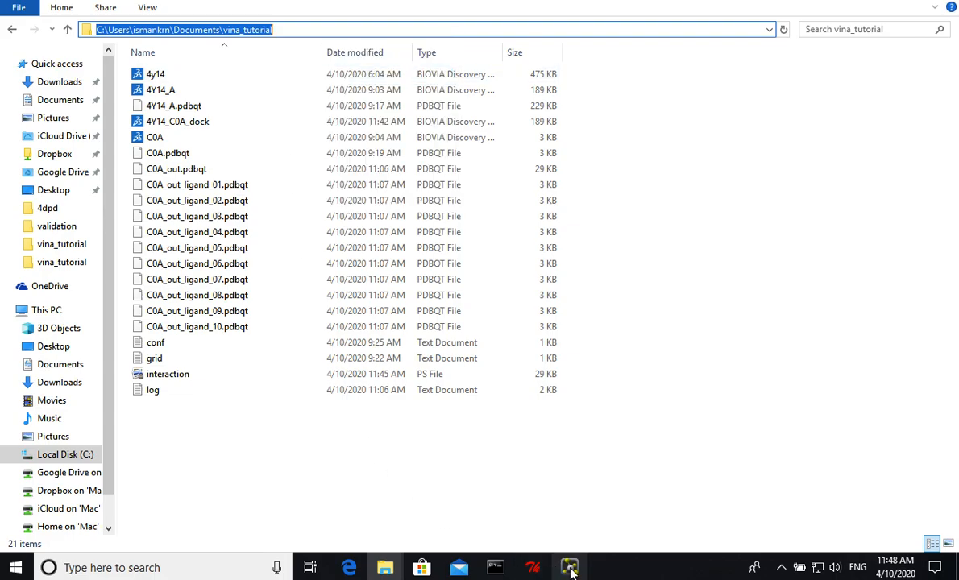
- Switch back to PyMOL, change the working directory to the copied vina_tutorial path with cd, and list its files with ls
mouse_move(570, 569)
click(564, 492)
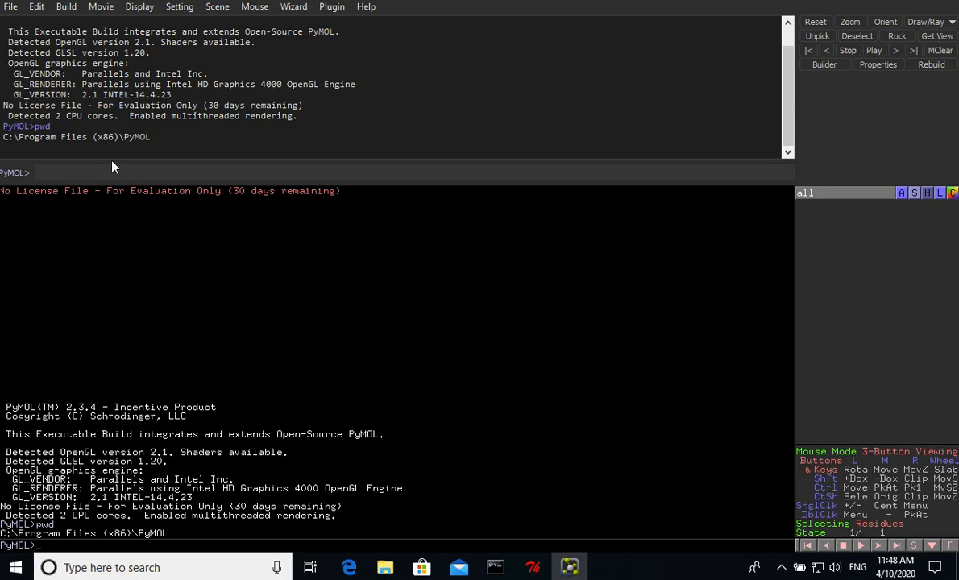
text(cd)
right_click(109, 170)
click(145, 255)
key(Return)
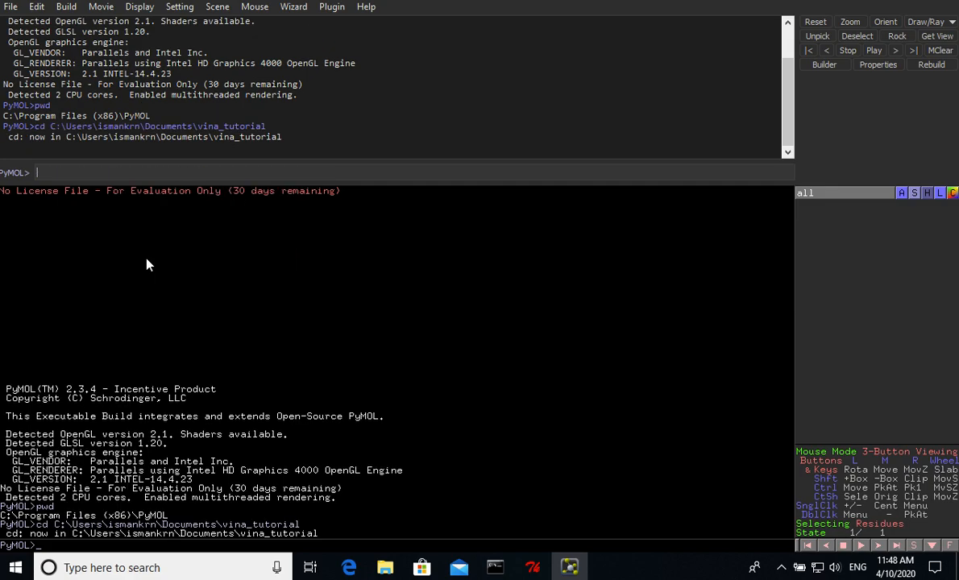
text(ls)
key(Return)
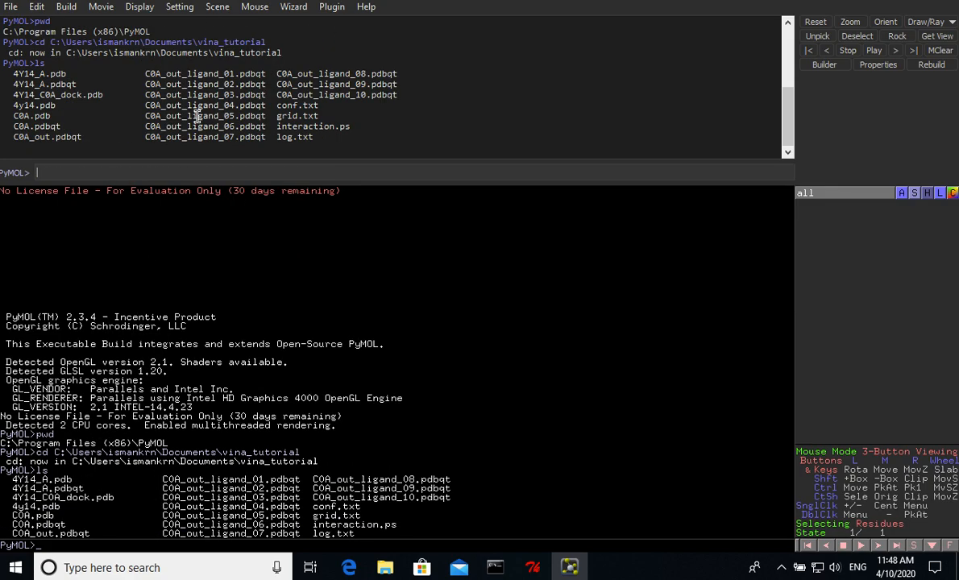
- Load the receptor structure 4Y14_A.pdb into PyMOL with the load command
text(load 4Y14_A.p)
key(Tab)
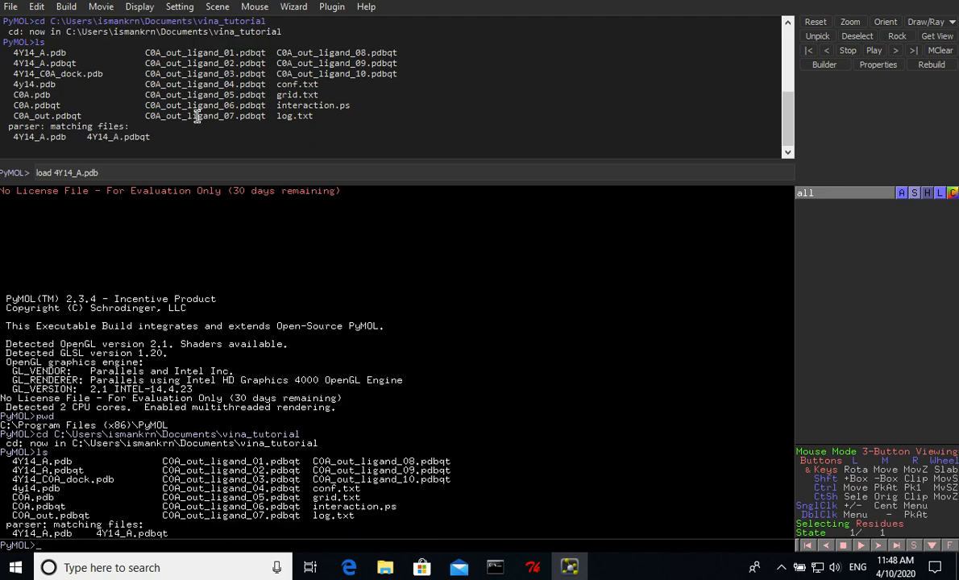
key(Return)
drag(317, 245, 353, 401)
- Hide all representations and display 4Y14_A as a surface with hide all and show surface, 4Y14_A
click(141, 175)
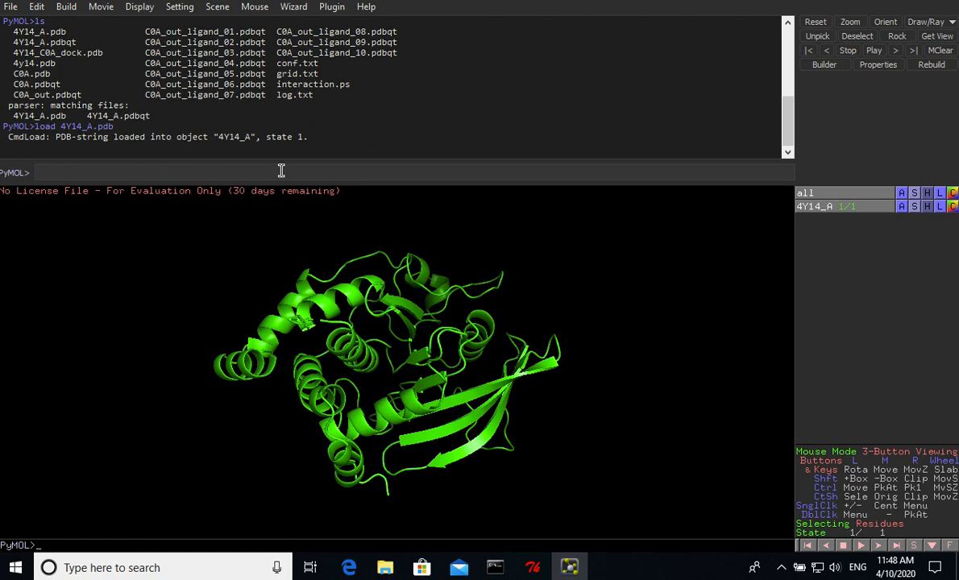
text(hide all)
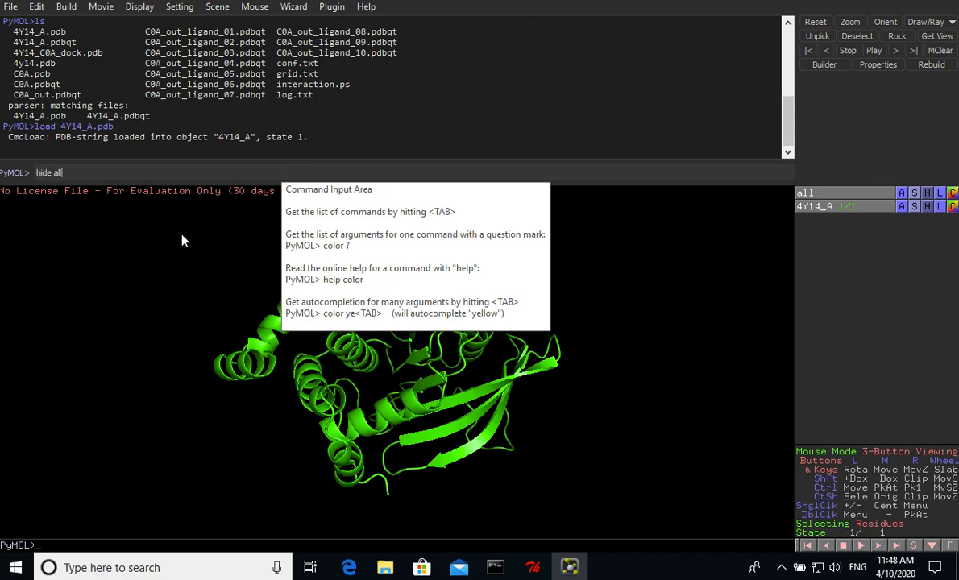
key(Return)
text(show surface)
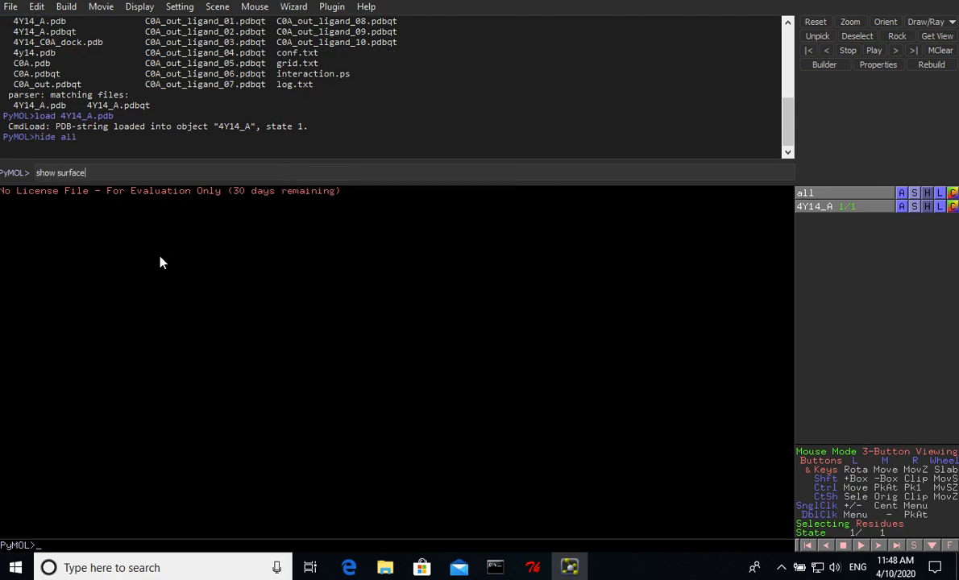
text(, 4Y14_A)
key(Return)
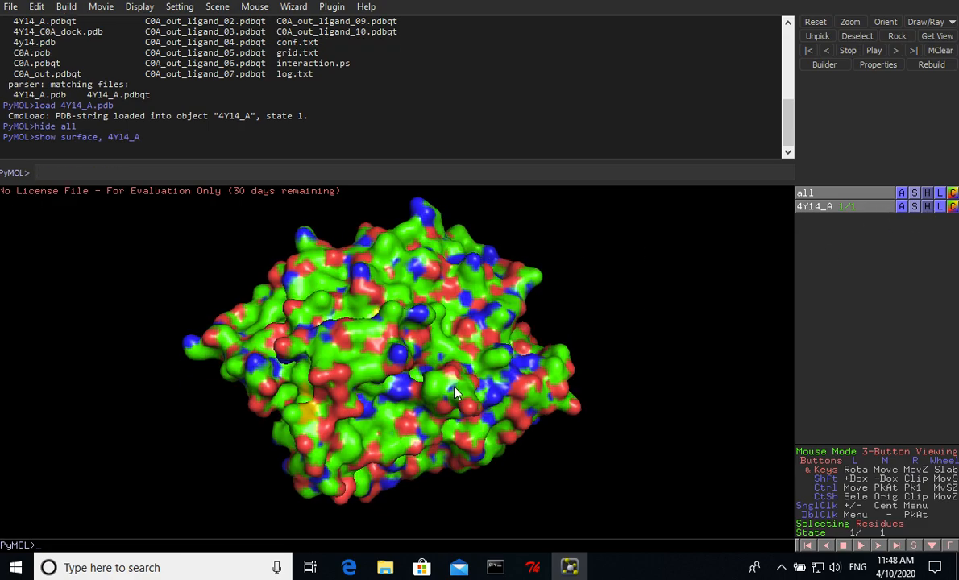
- Recolor the 4Y14_A receptor surface white
drag(456, 393, 433, 395)
click(953, 206)
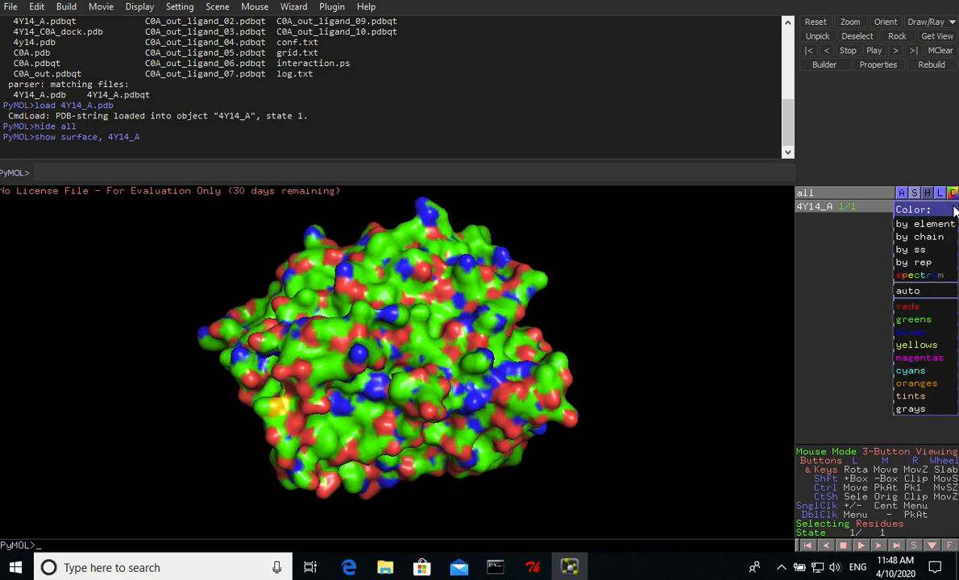
mouse_move(915, 409)
click(864, 395)
drag(368, 373, 448, 325)
- Load the original ligand C0A.pdbqt with the load command
click(263, 171)
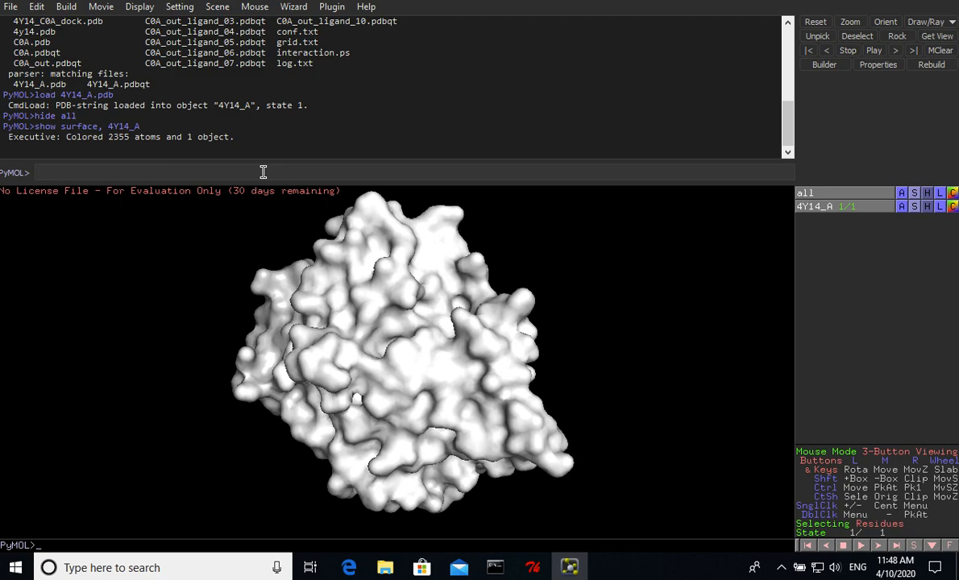
text(load C0A.pdbqt)
key(Return)
- Fit the visible objects in view with zoom vis and orient the surface to show the ligand's binding pocket
text(zoom vis)
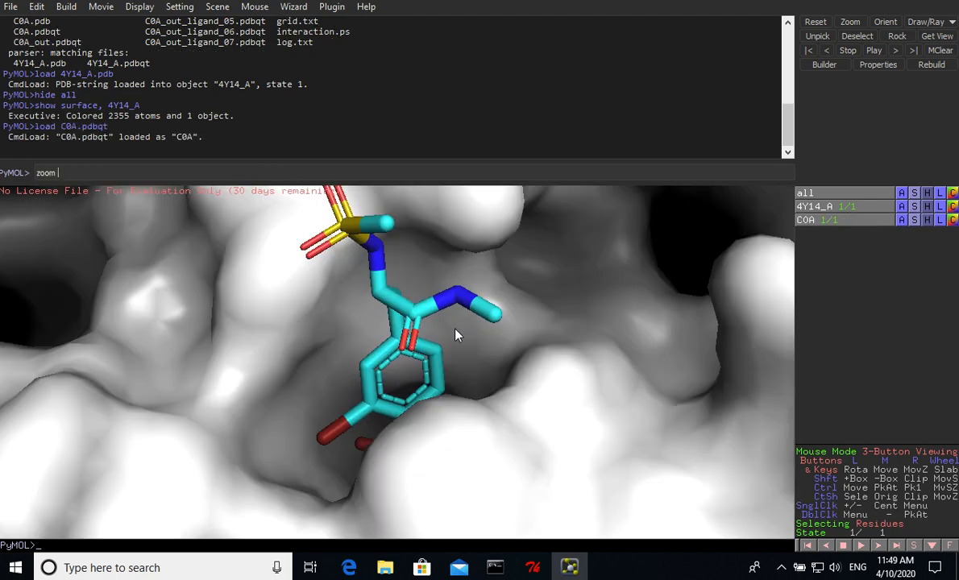
key(Return)
drag(449, 374, 439, 421)
drag(442, 341, 362, 314)
drag(402, 349, 411, 351)
- Color the whole C0A ligand green
click(953, 221)
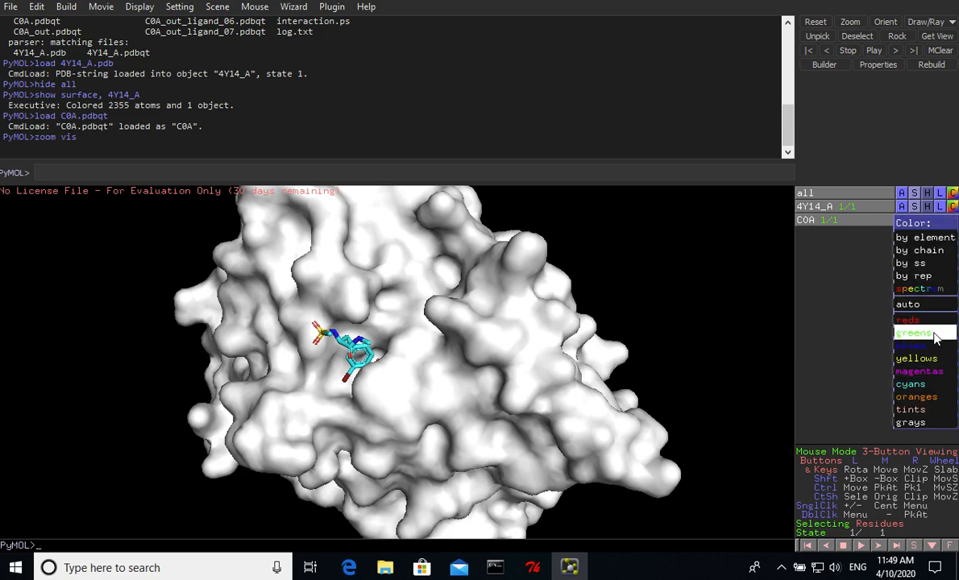
mouse_move(903, 332)
click(861, 334)
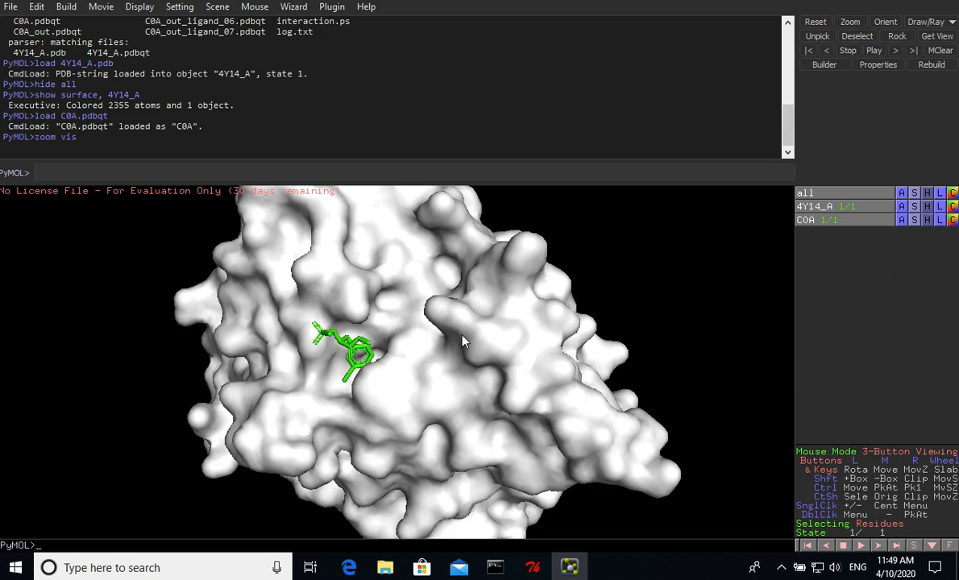
drag(429, 312, 500, 334)
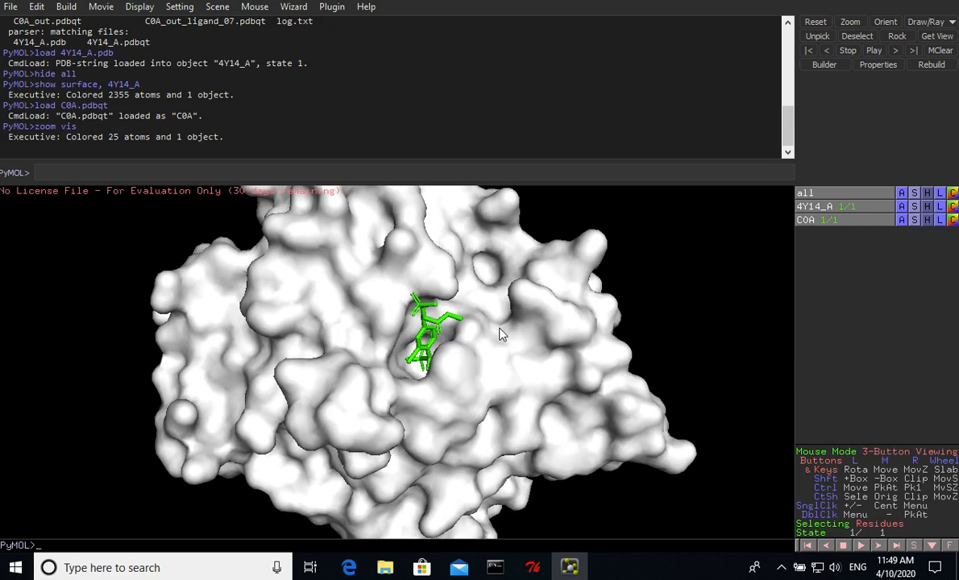
- Load the first docked pose, C0A_out_ligand_01.pdbqt, with the load command
click(217, 172)
text(load C0A_out)
key(Tab)
text(_)
key(Tab)
key(Tab)
text(01)
key(Tab)
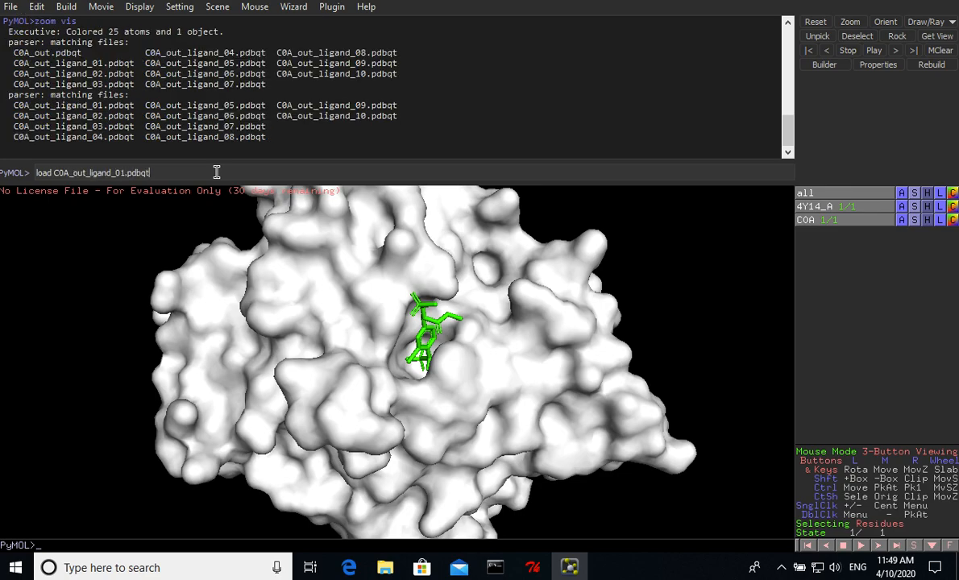
key(Return)
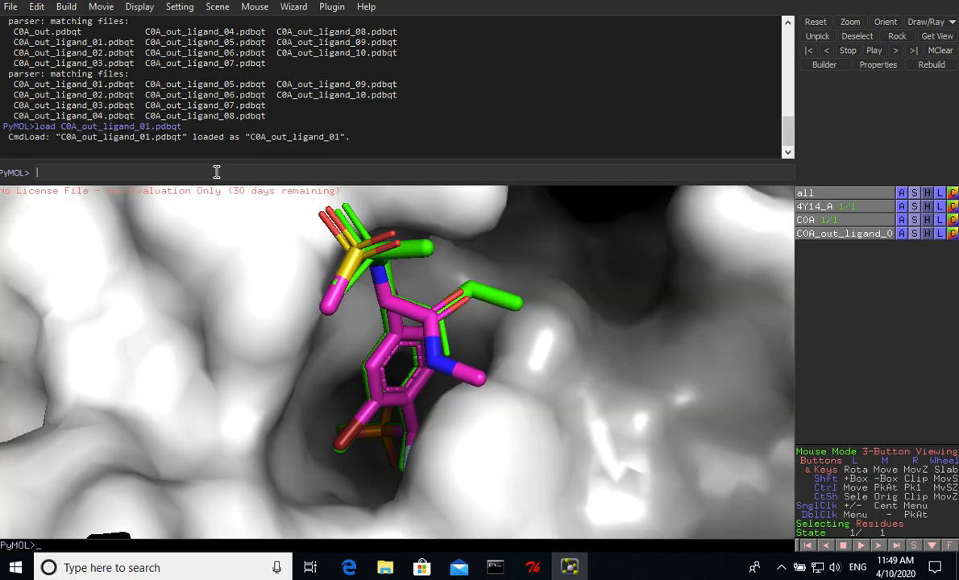
- Color the docked pose C0A_out_ligand_01 magenta
click(953, 234)
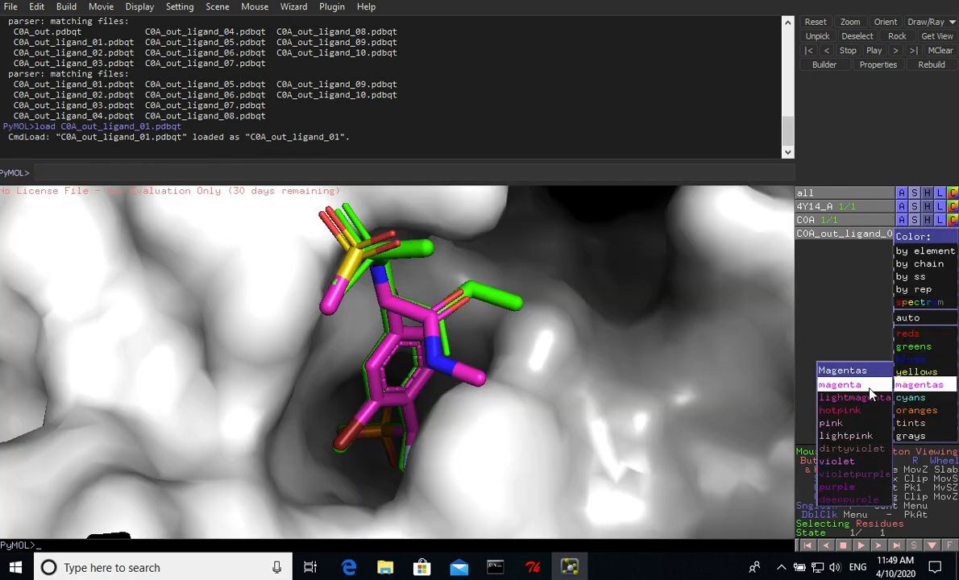
click(843, 385)
drag(508, 375, 408, 375)
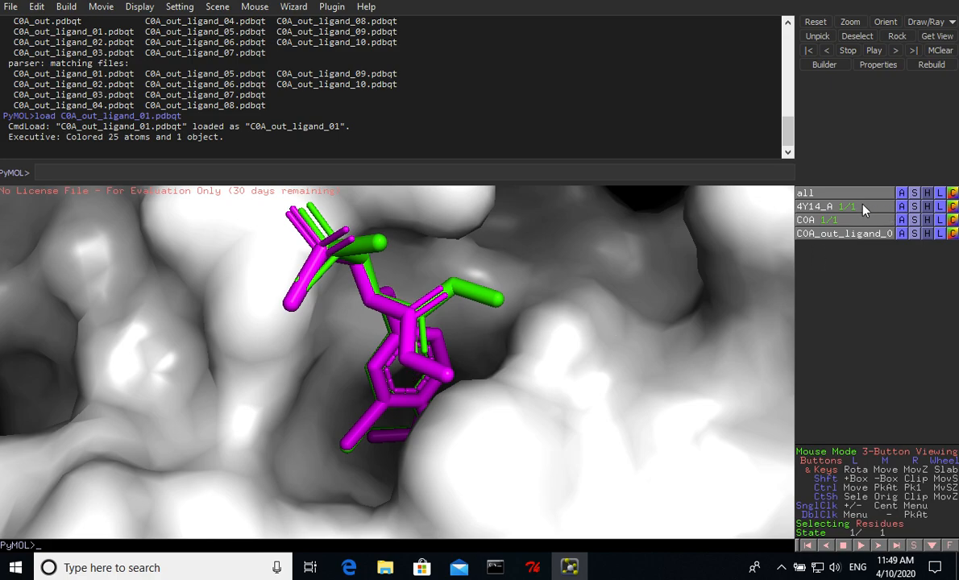
- Turn off the 4Y14_A receptor and compare the original and docked ligand poses from several angles
click(842, 208)
drag(693, 274, 394, 386)
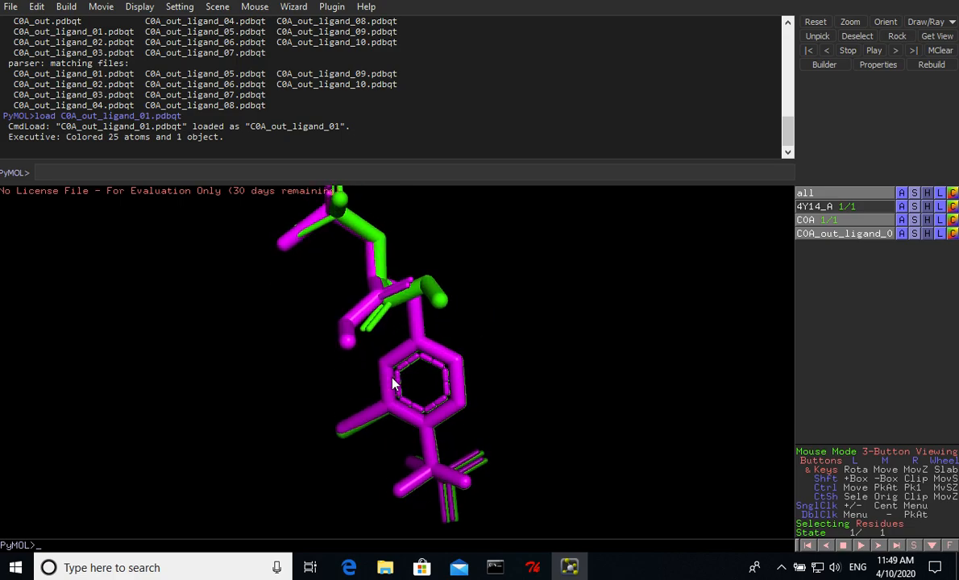
drag(278, 366, 231, 393)
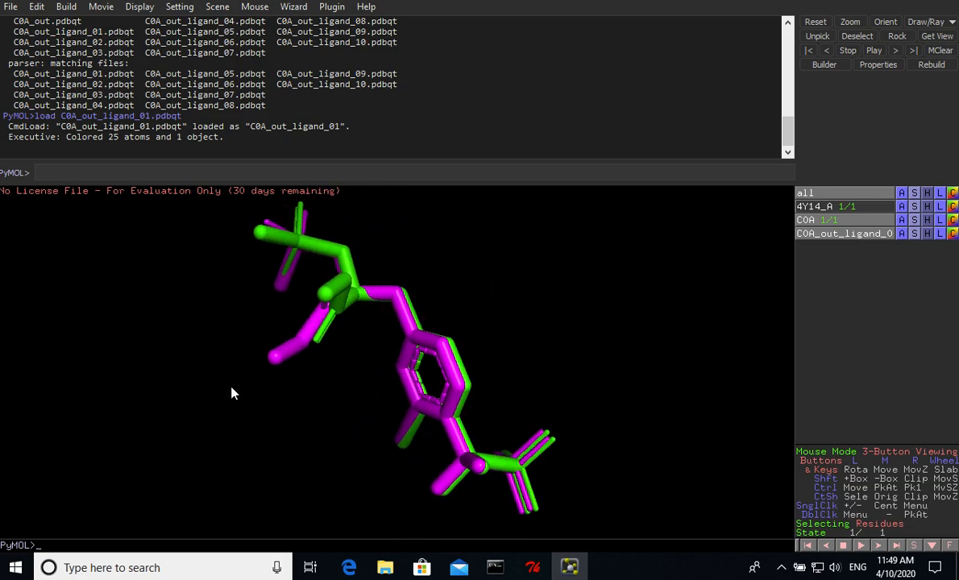
drag(328, 353, 367, 349)
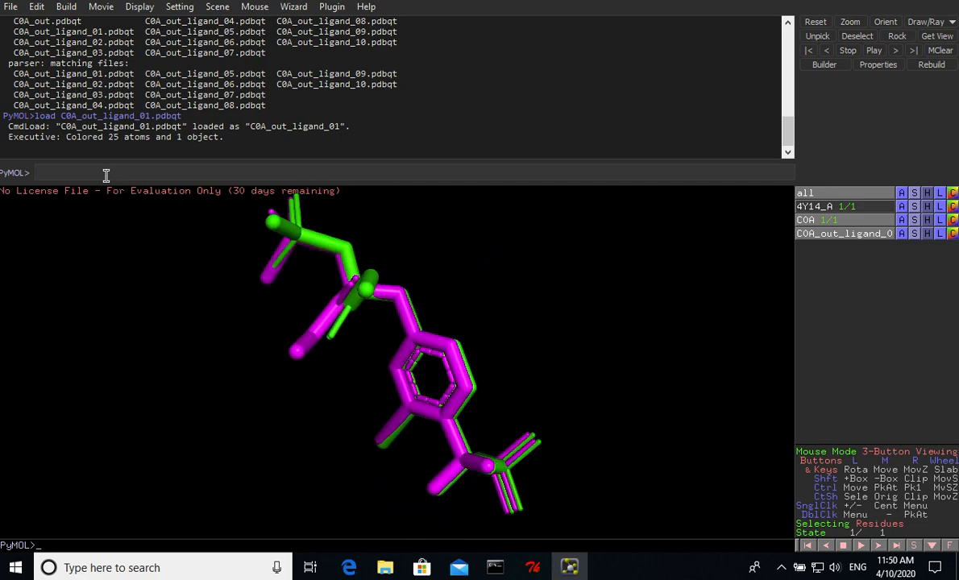
- Calculate the RMSD between the original and docked ligands with rms_cur C0A,C0A_out_ligand_01
text(rms_cur C0A)
key(Tab)
text(,C0)
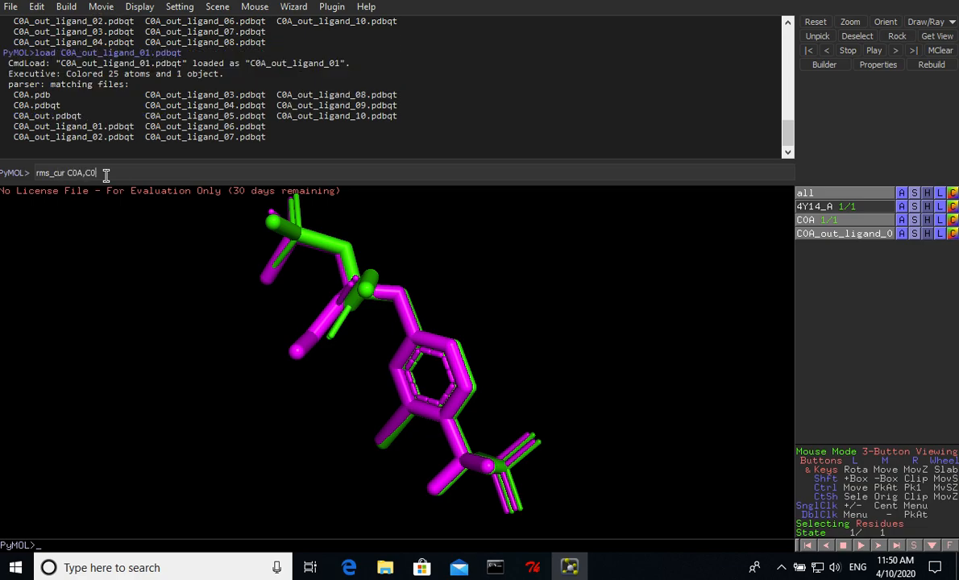
key(Tab)
text(_out)
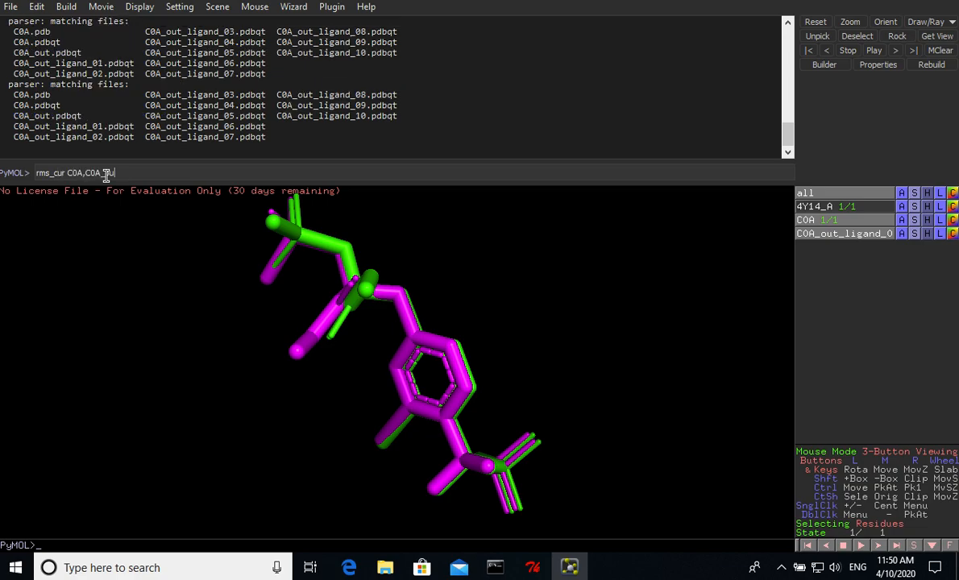
key(Tab)
text(_ligand_)
key(Tab)
key(Tab)
text(01)
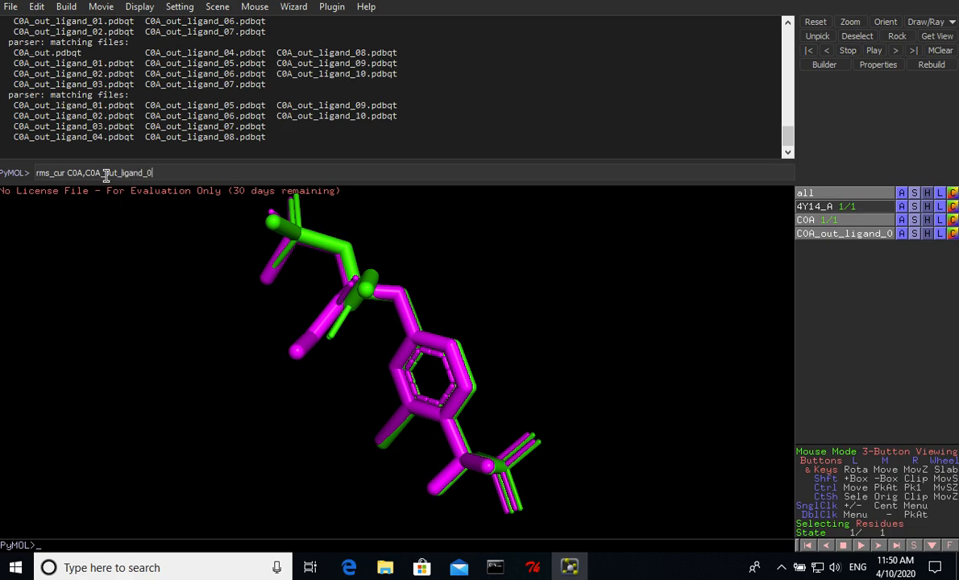
key(Return)
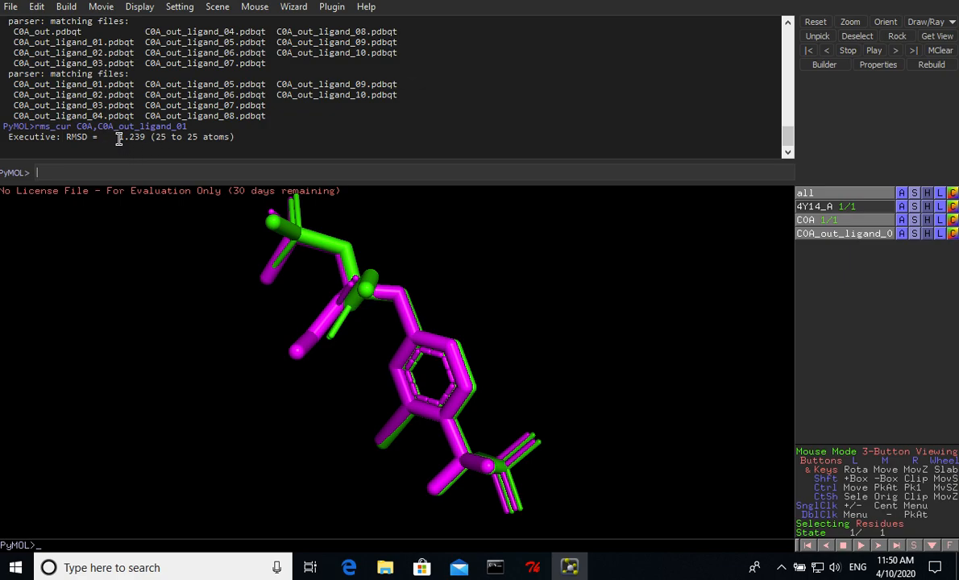
- Turn the 4Y14_A receptor surface back on and view both ligands in the pocket
drag(479, 291, 493, 255)
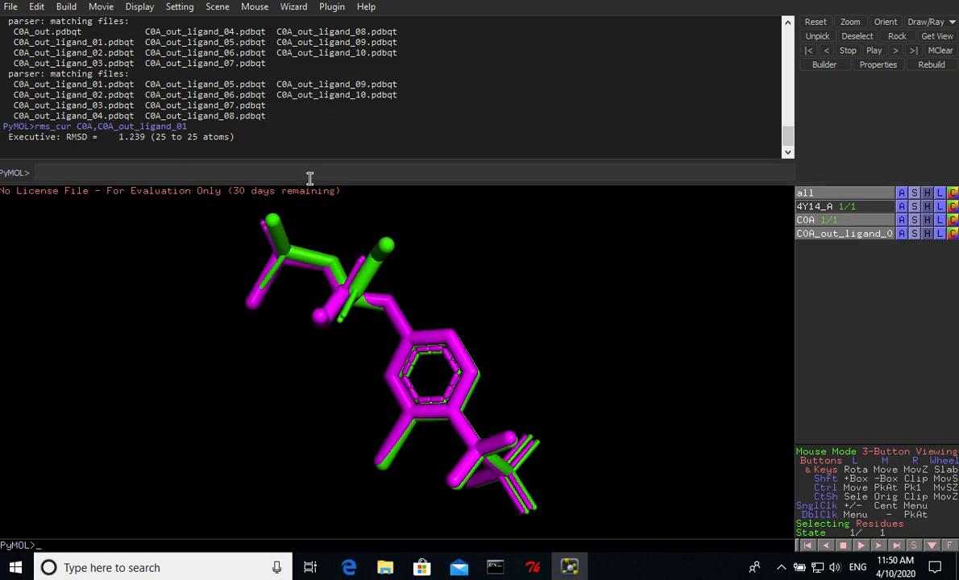
click(820, 207)
drag(475, 353, 528, 403)
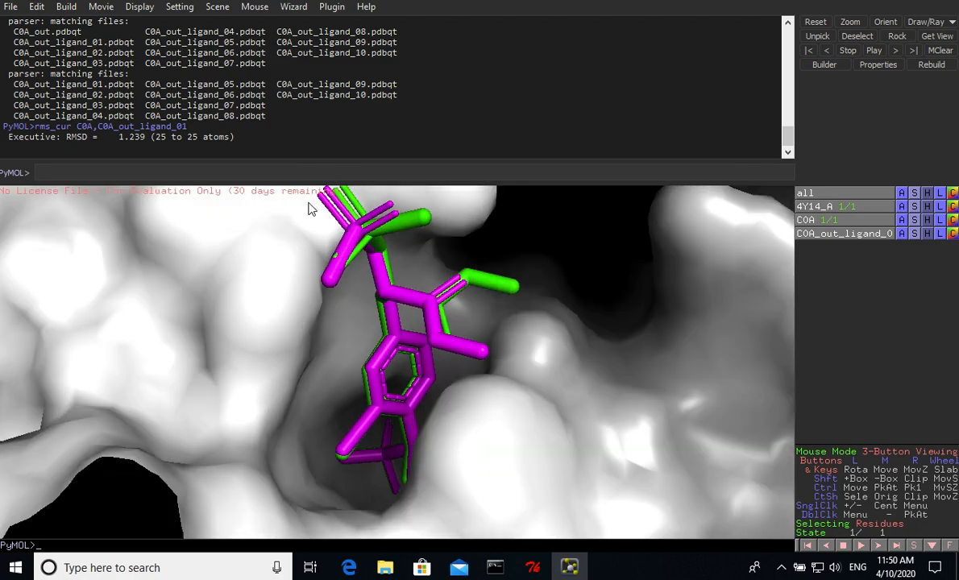
- Save the receptor and docked pose together with save 4Y14_complex.pdb, 4Y14_A + C0A_out_ligand_01
click(274, 173)
text(sav)
key(Tab)
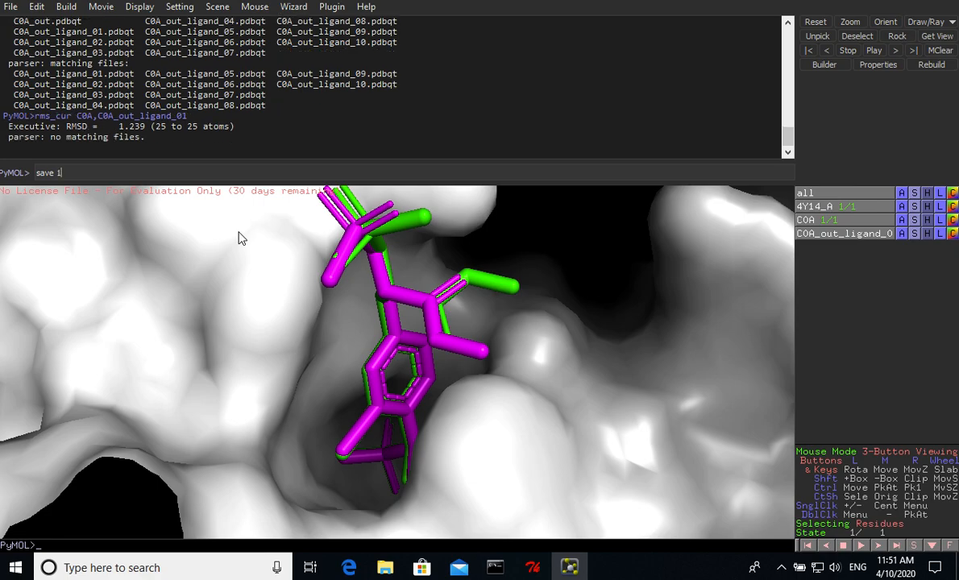
key(Tab)
key(BackSpace)
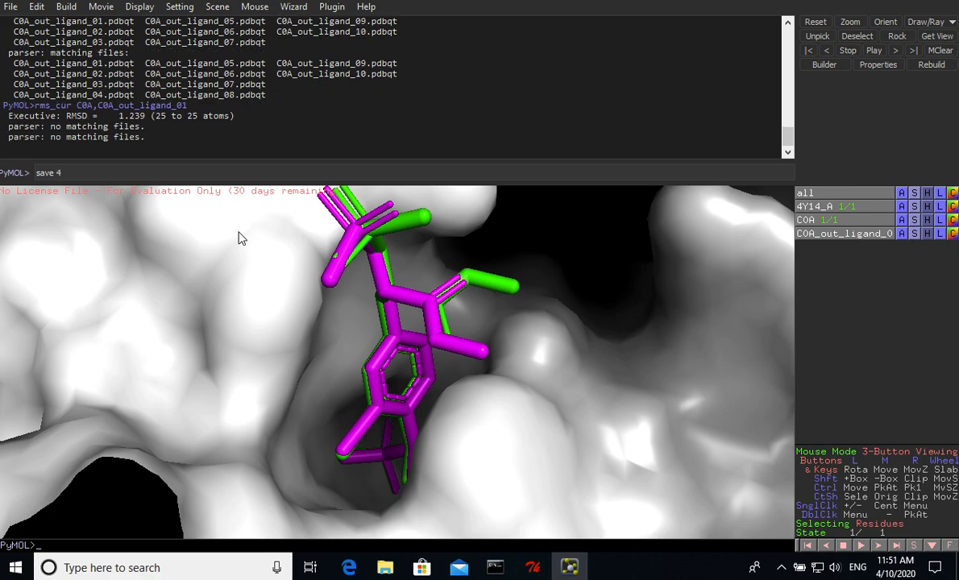
key(Tab)
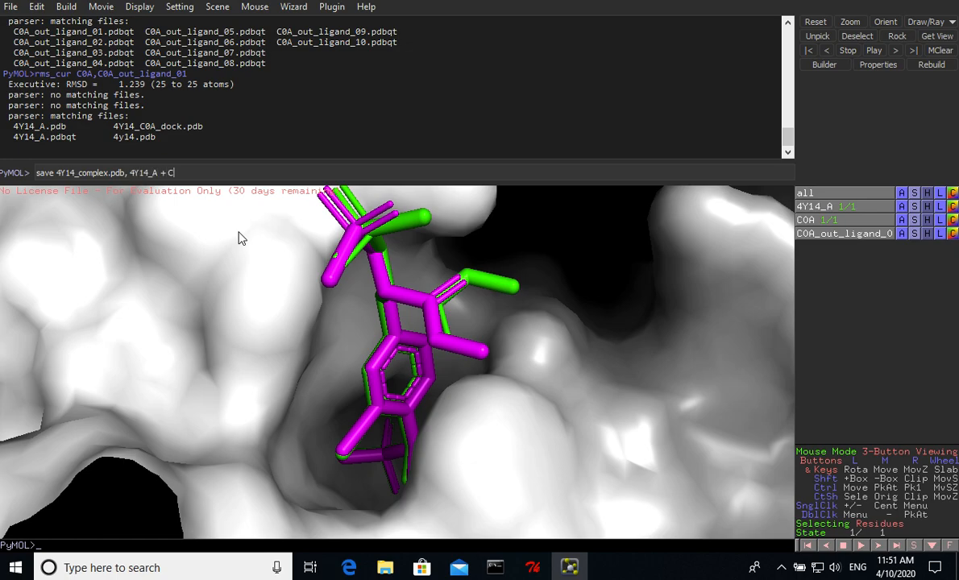
key(Tab)
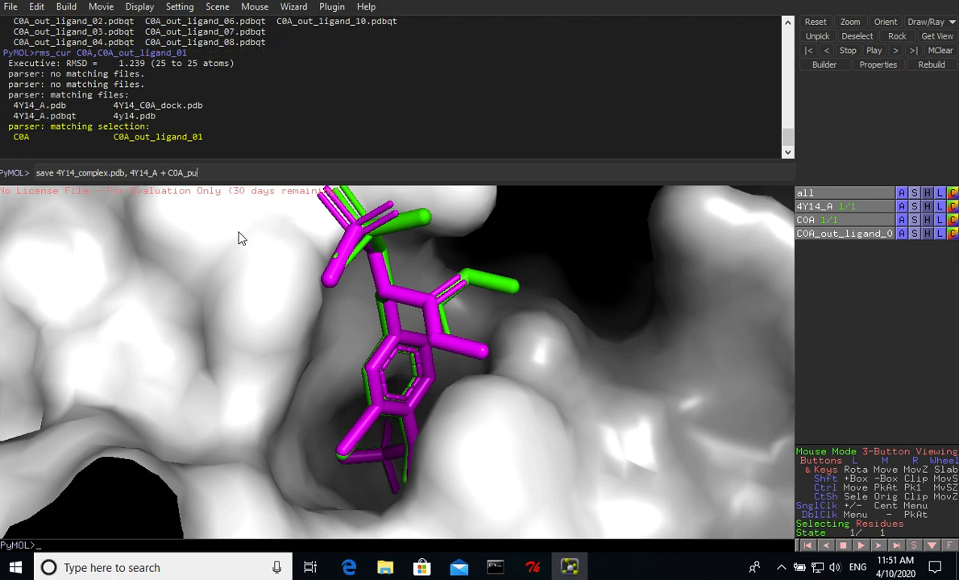
key(Tab)
text(,)
key(Return)
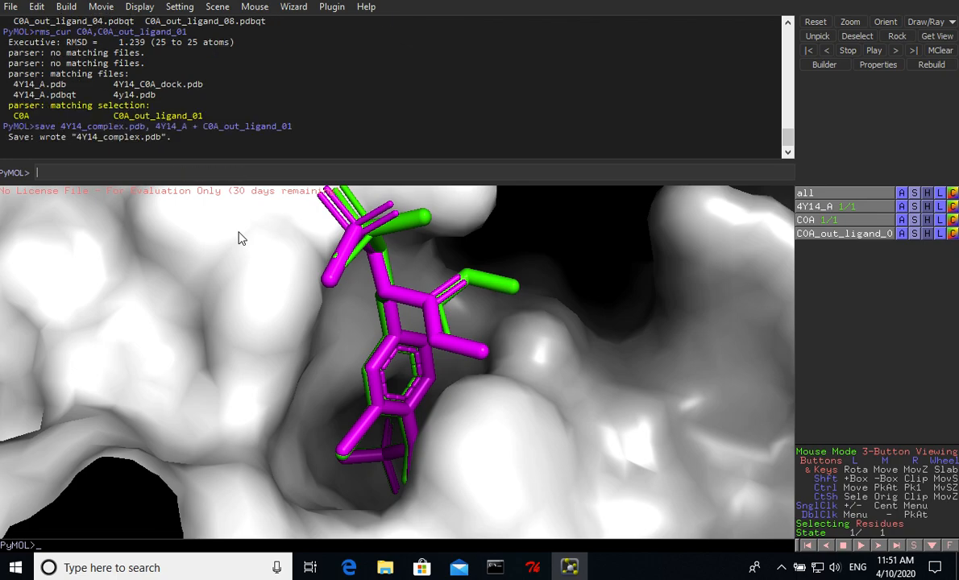
- Check the vina_tutorial folder in File Explorer for the saved complex and launch LigPlus from the C: drive's ligplus folder
mouse_move(384, 568)
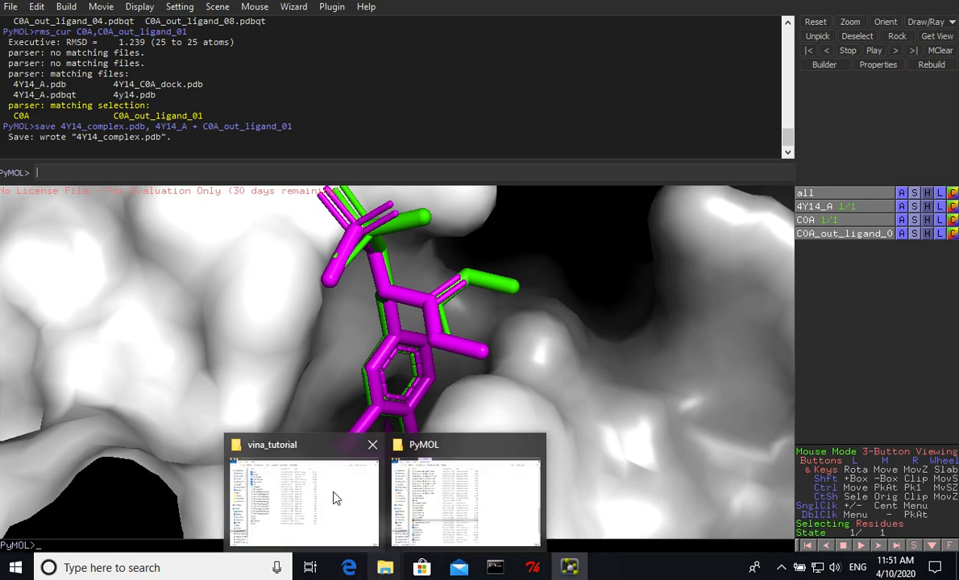
click(306, 490)
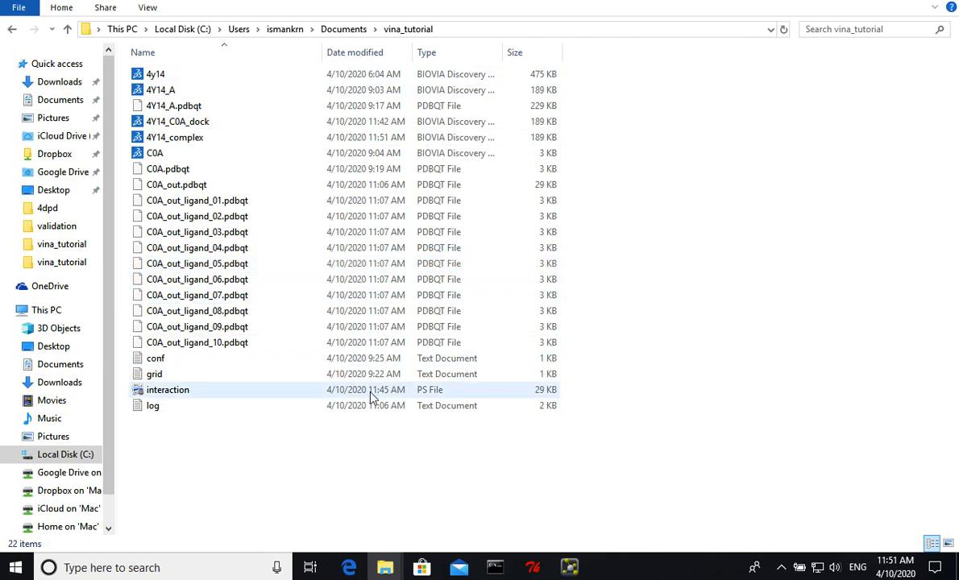
mouse_move(384, 567)
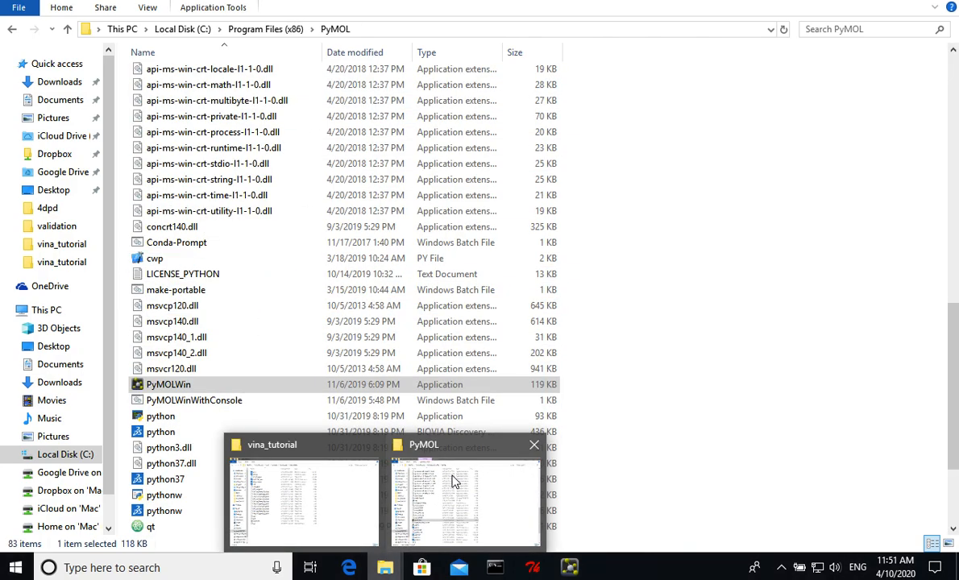
click(453, 481)
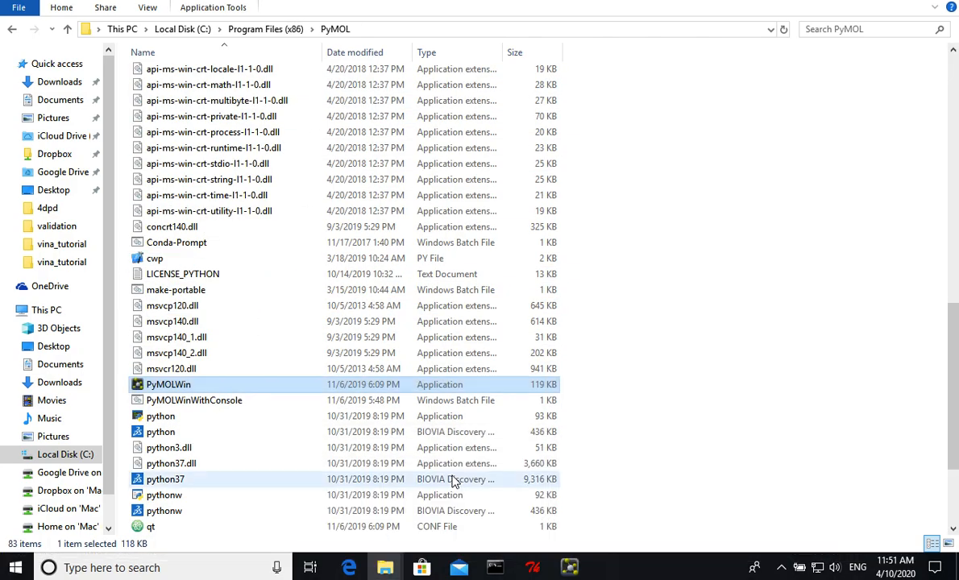
click(185, 30)
double_click(165, 73)
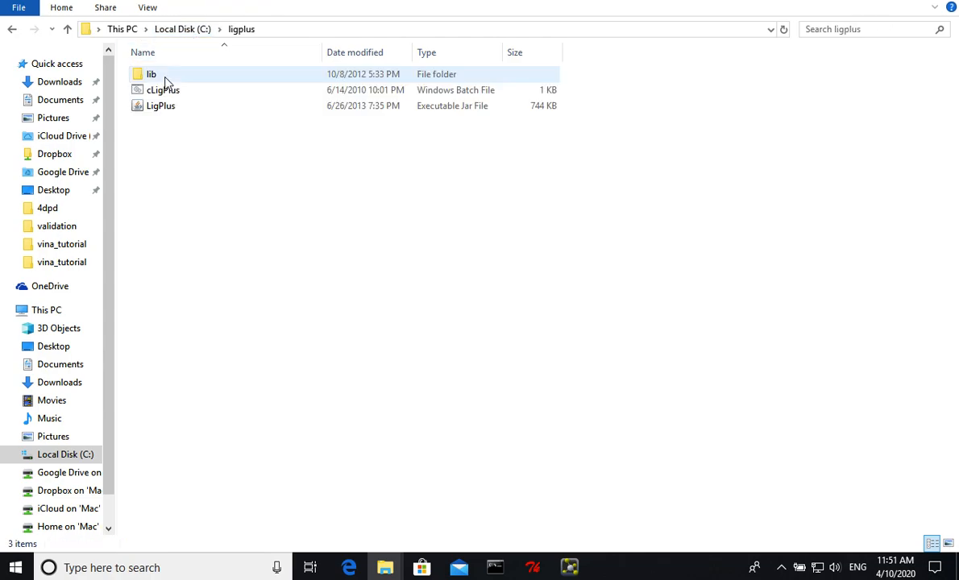
click(169, 113)
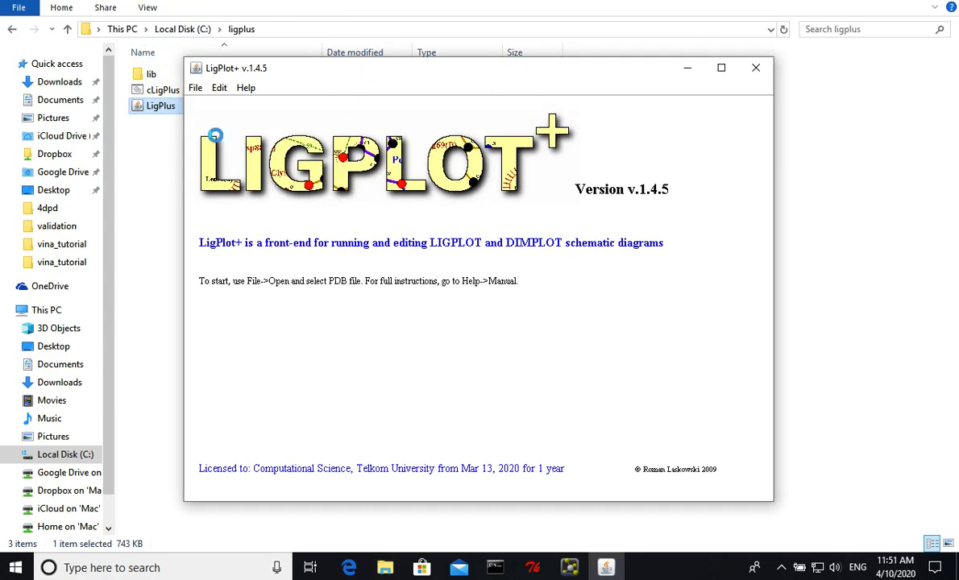
- Start opening a PDB file in LigPlot+ and browse to the vina_tutorial folder in the user's Documents on drive C:
click(195, 88)
mouse_move(204, 111)
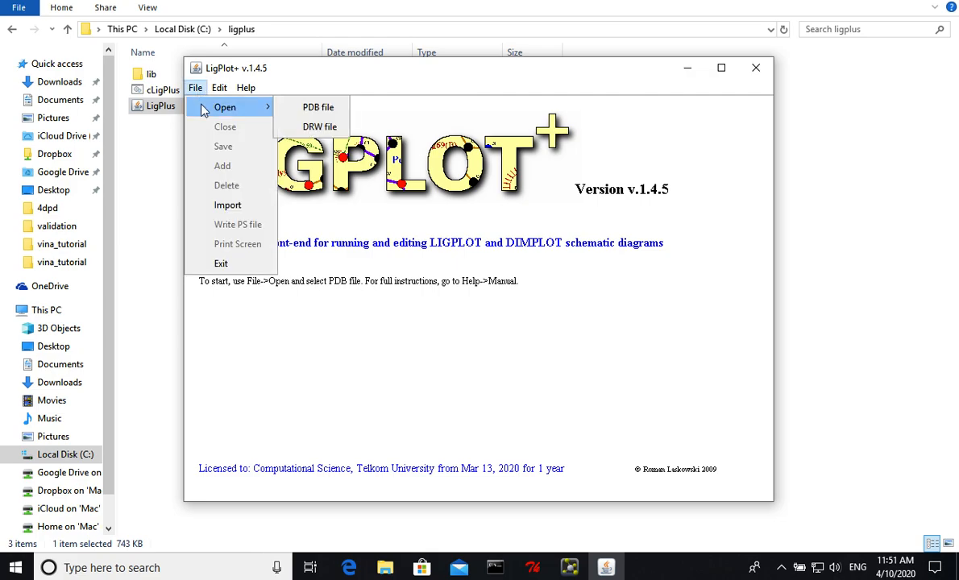
click(319, 108)
click(518, 246)
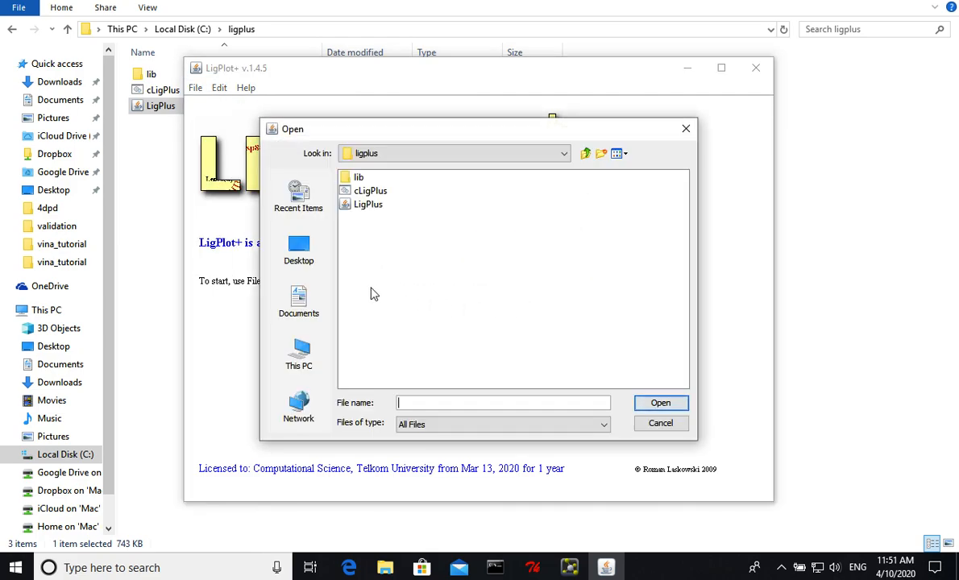
click(471, 153)
mouse_move(563, 209)
mouse_down()
mouse_move(566, 181)
mouse_move(563, 200)
mouse_up()
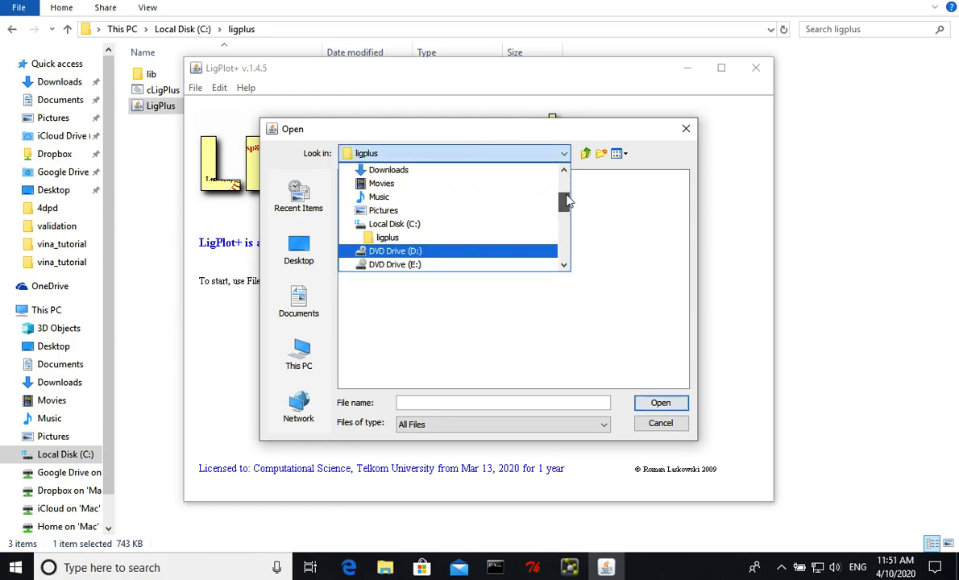
click(379, 216)
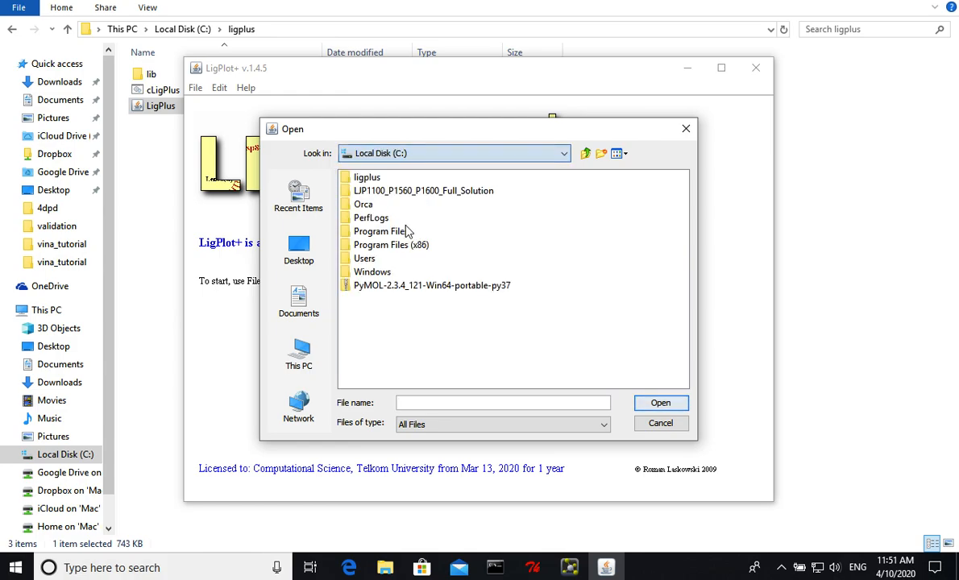
double_click(363, 258)
click(370, 180)
double_click(371, 180)
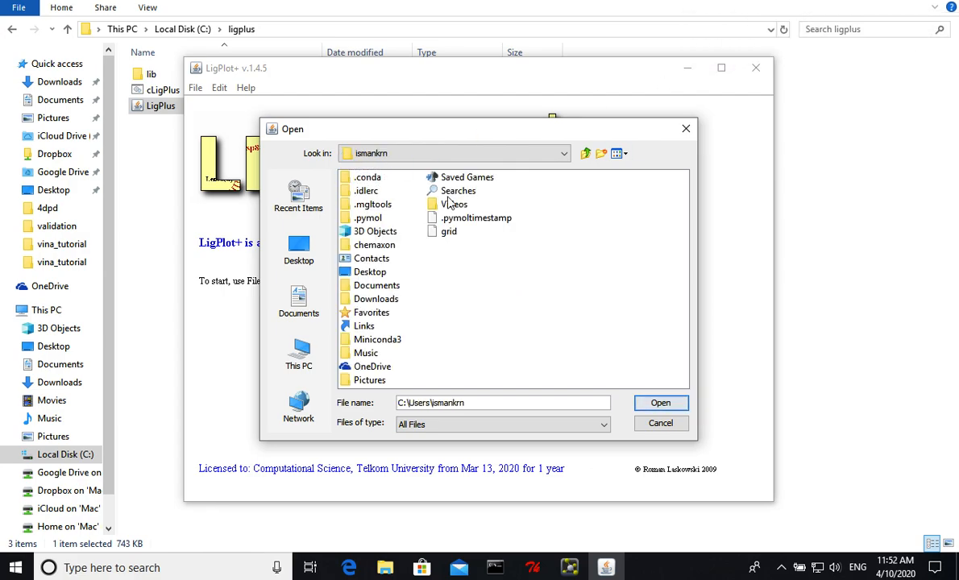
double_click(376, 286)
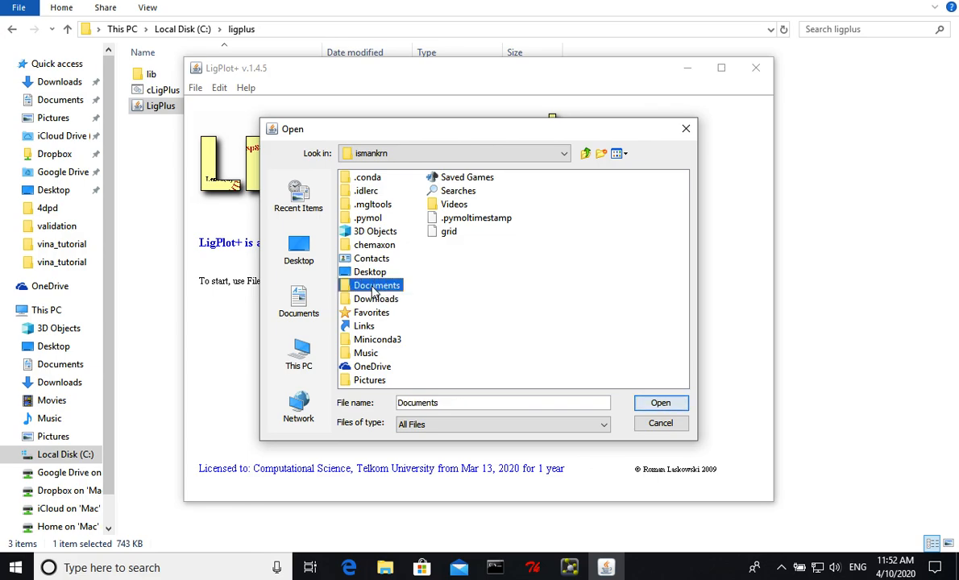
double_click(379, 219)
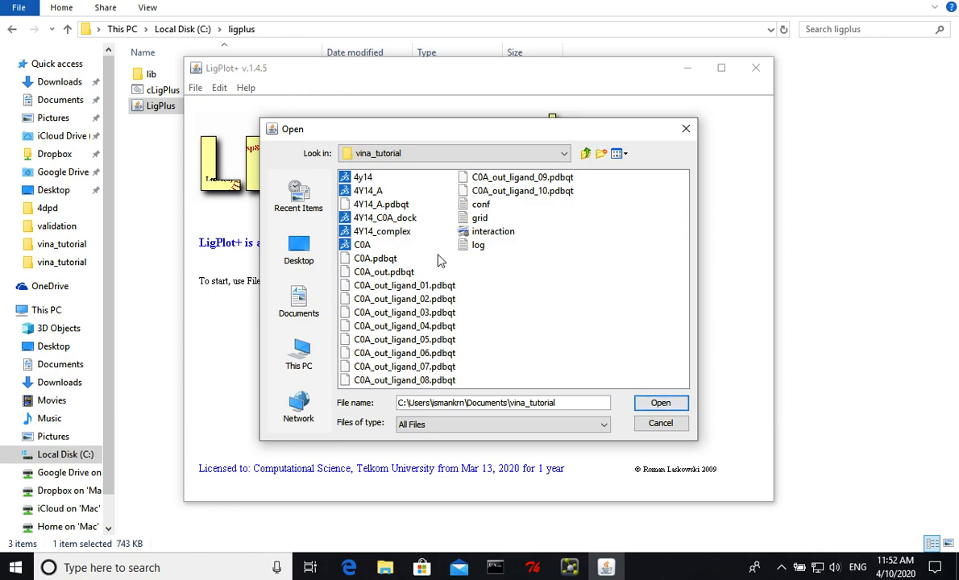
- Load the 4Y14_complex file, run LIGPLOT for the C0A 407(A) ligand, and maximize the resulting interaction diagram
double_click(371, 218)
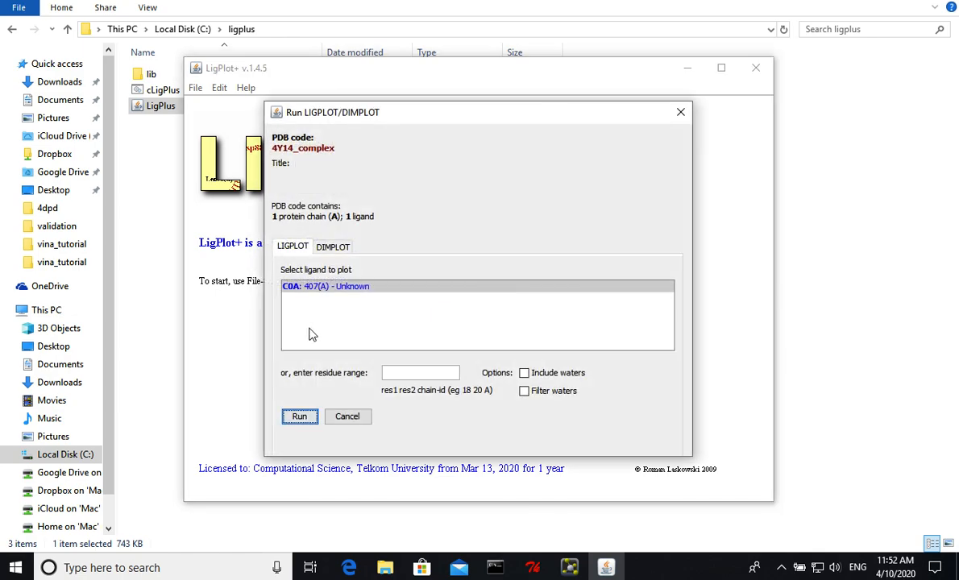
click(299, 416)
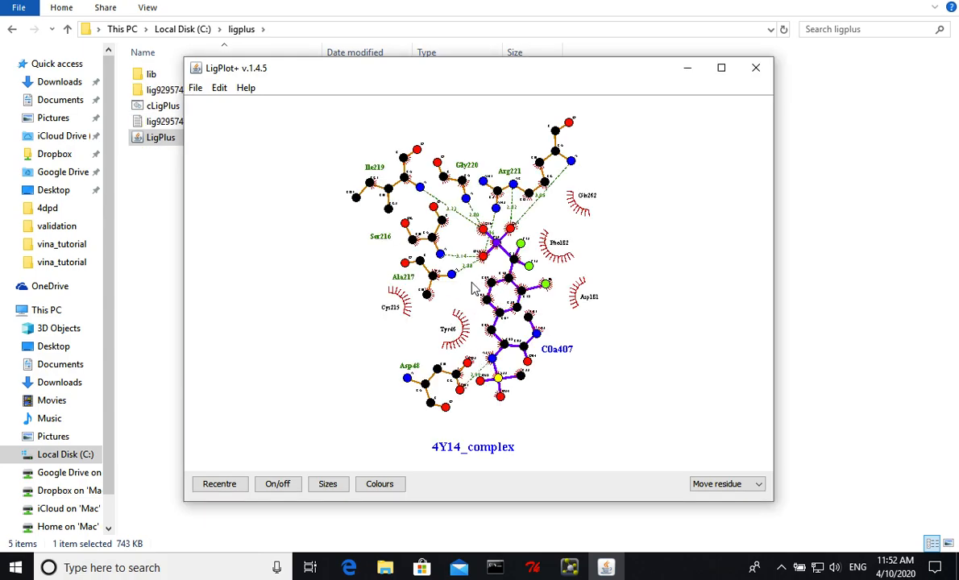
click(721, 68)
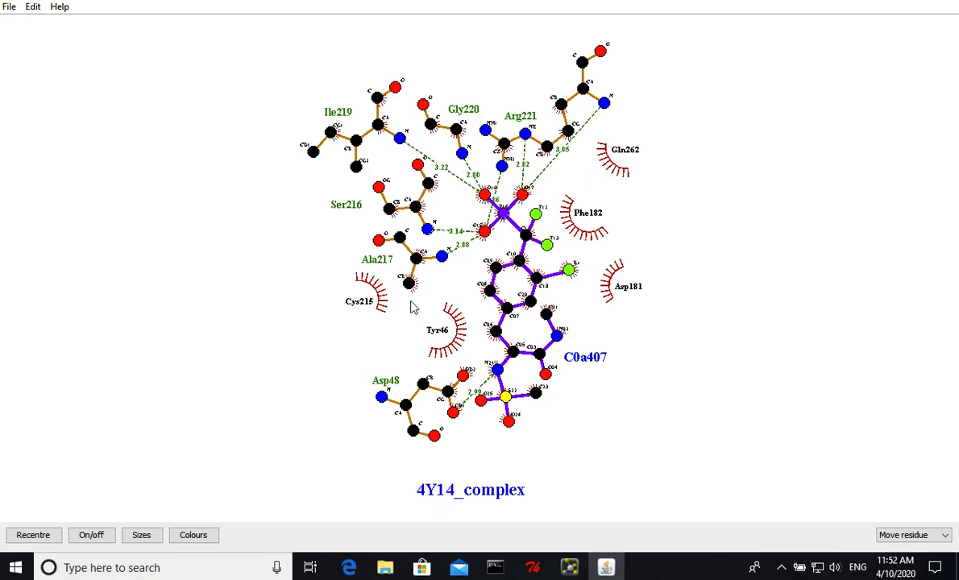
- Export the interaction diagram as a PostScript file named interaction in vina_tutorial, overwriting the existing file and accepting the default landscape, all-plots options
click(8, 7)
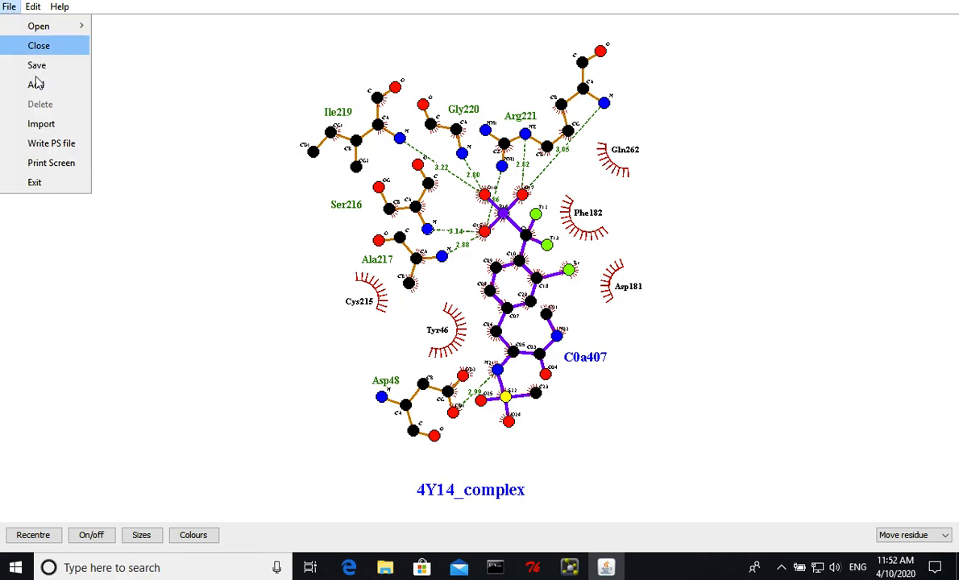
click(56, 141)
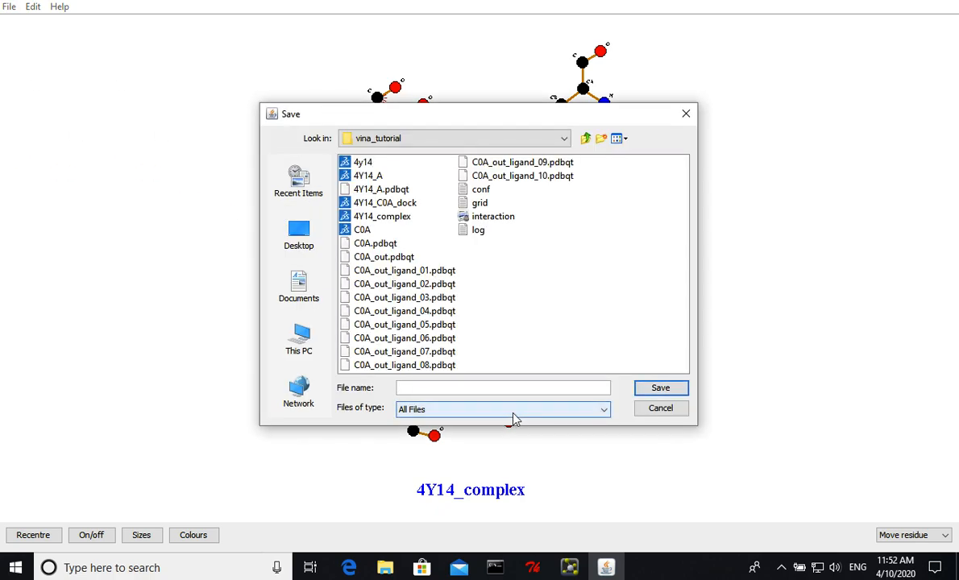
click(503, 387)
text(interaction)
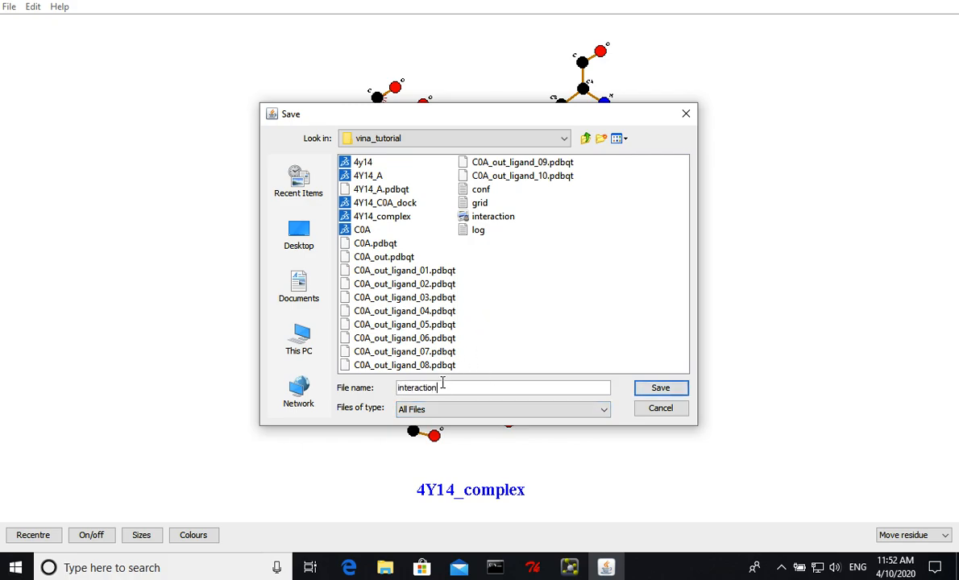
click(449, 410)
click(451, 418)
click(451, 413)
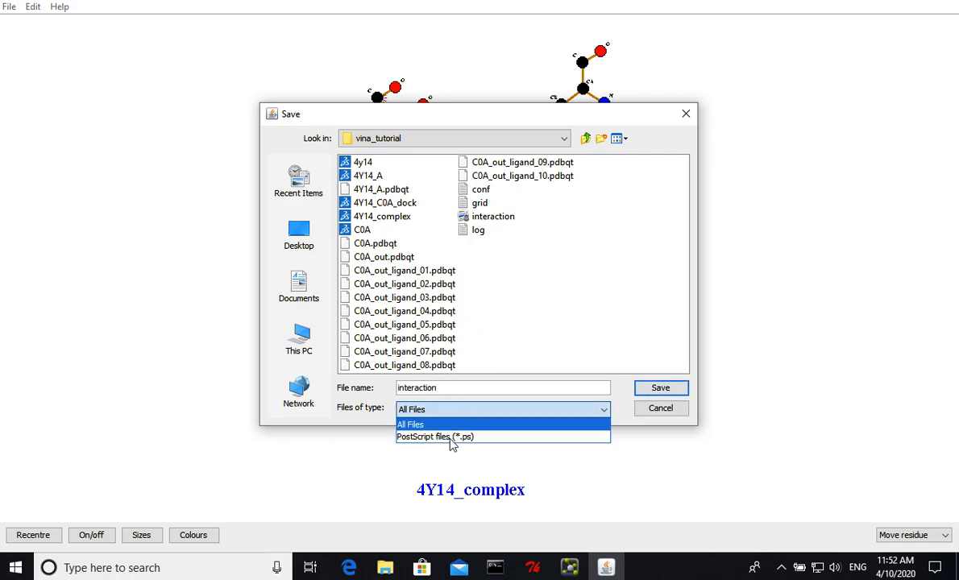
click(450, 437)
click(654, 389)
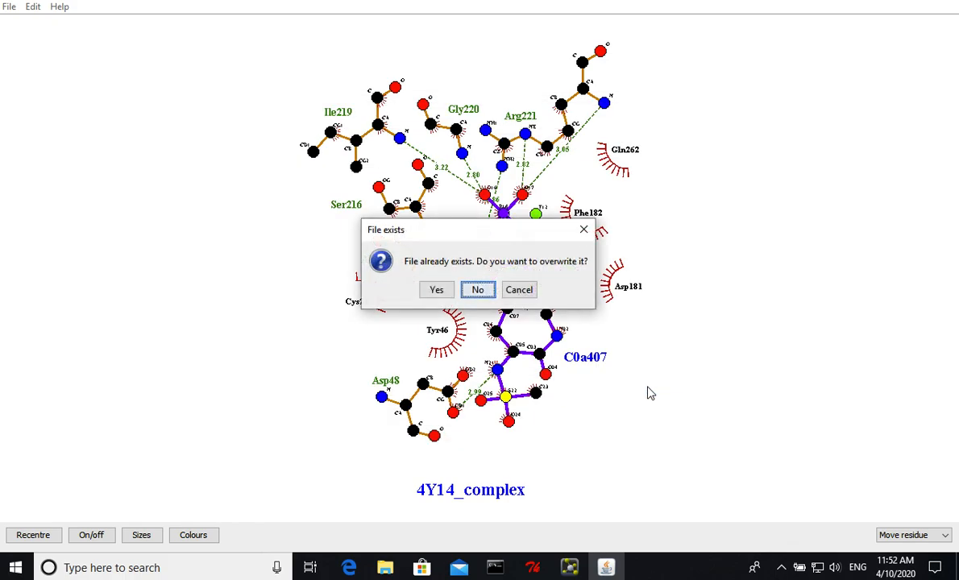
click(436, 290)
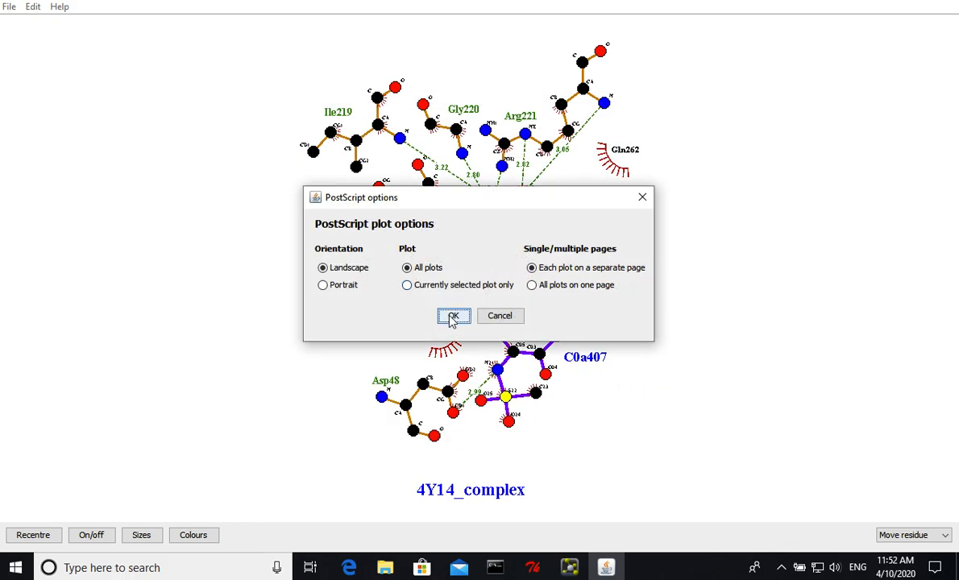
click(451, 316)
click(483, 294)
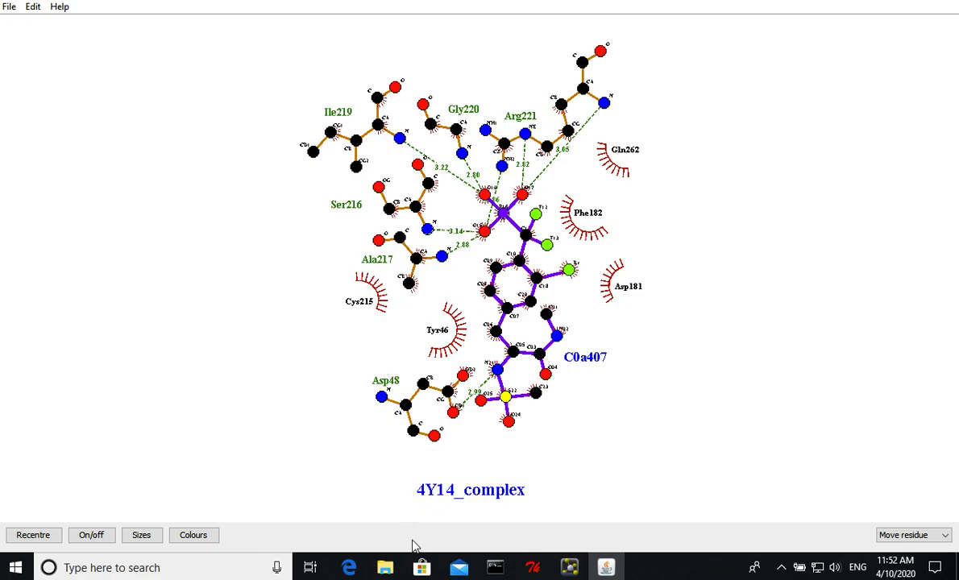
- Switch to the vina_tutorial folder in File Explorer to check for the exported interaction file
mouse_move(384, 568)
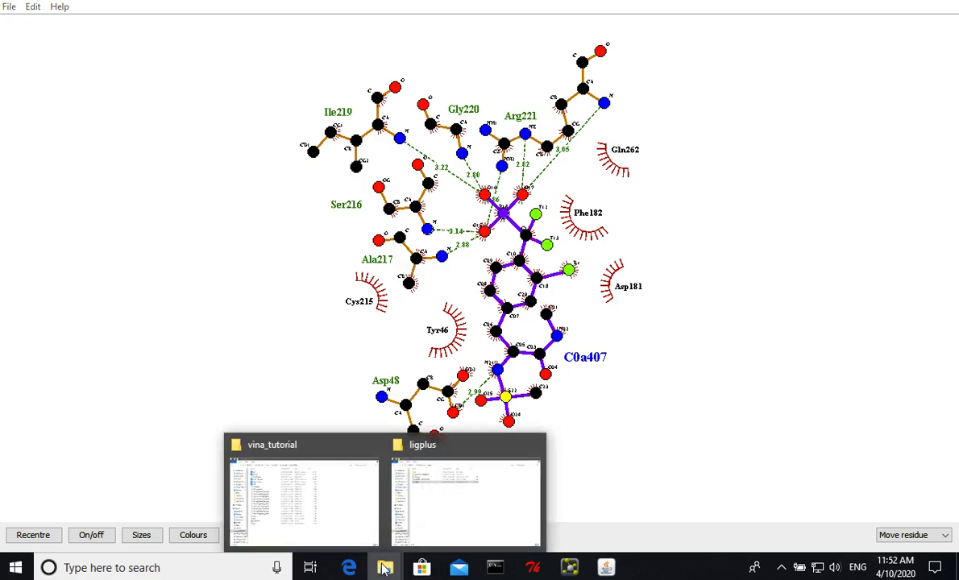
click(306, 486)
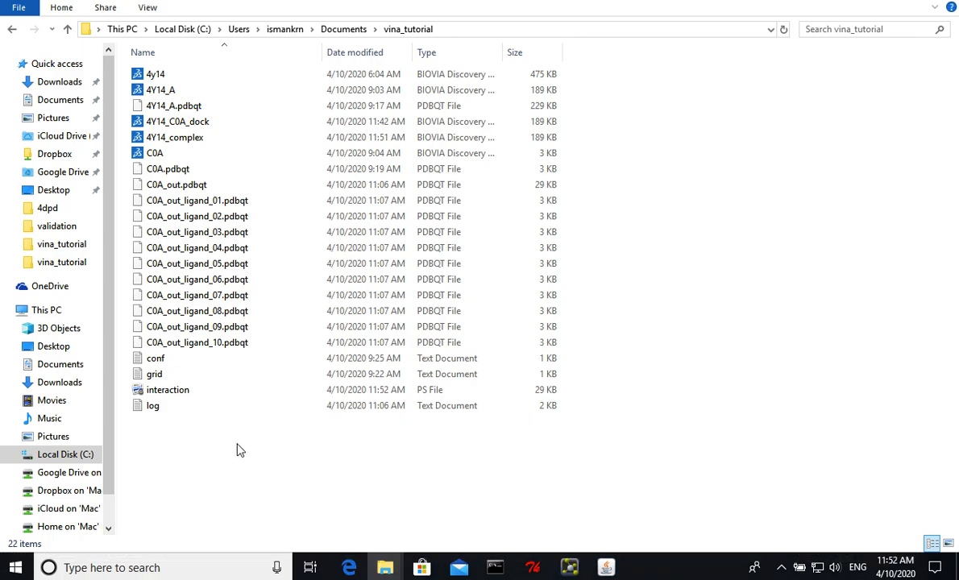